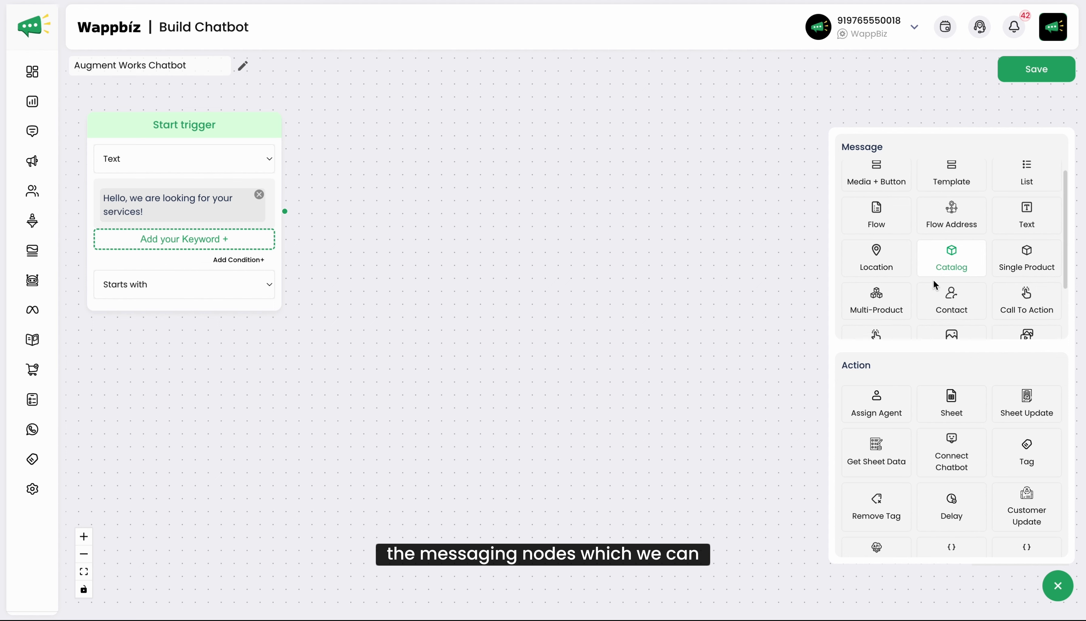
# - Add a Media + Button message node to the right of the start trigger
pyautogui.scroll(-2, 933, 280)
pyautogui.scroll(2, 934, 280)
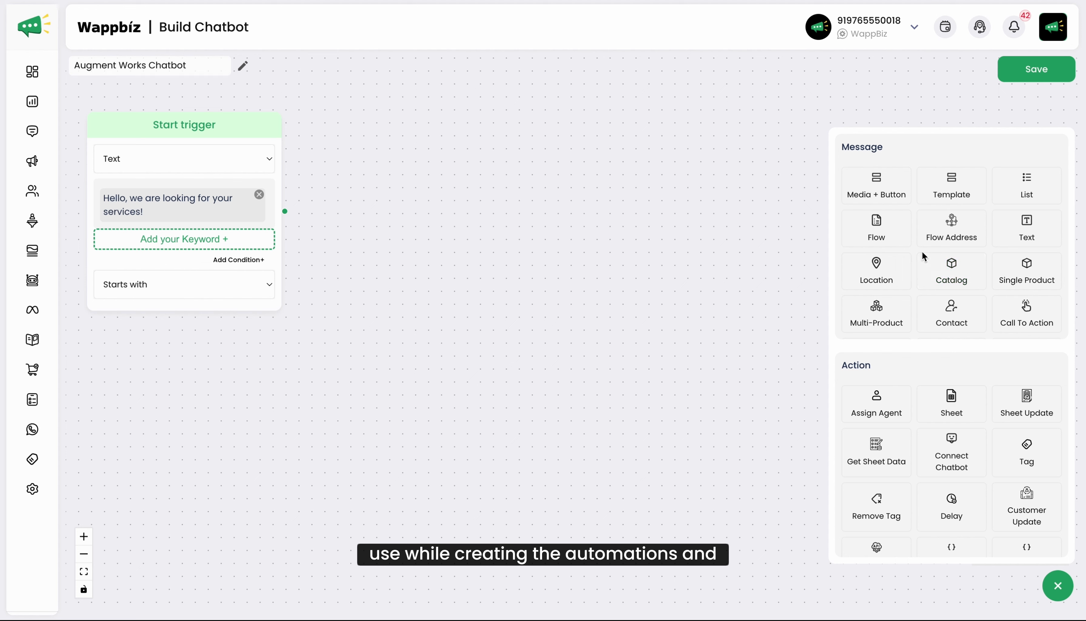
pyautogui.scroll(-2, 916, 445)
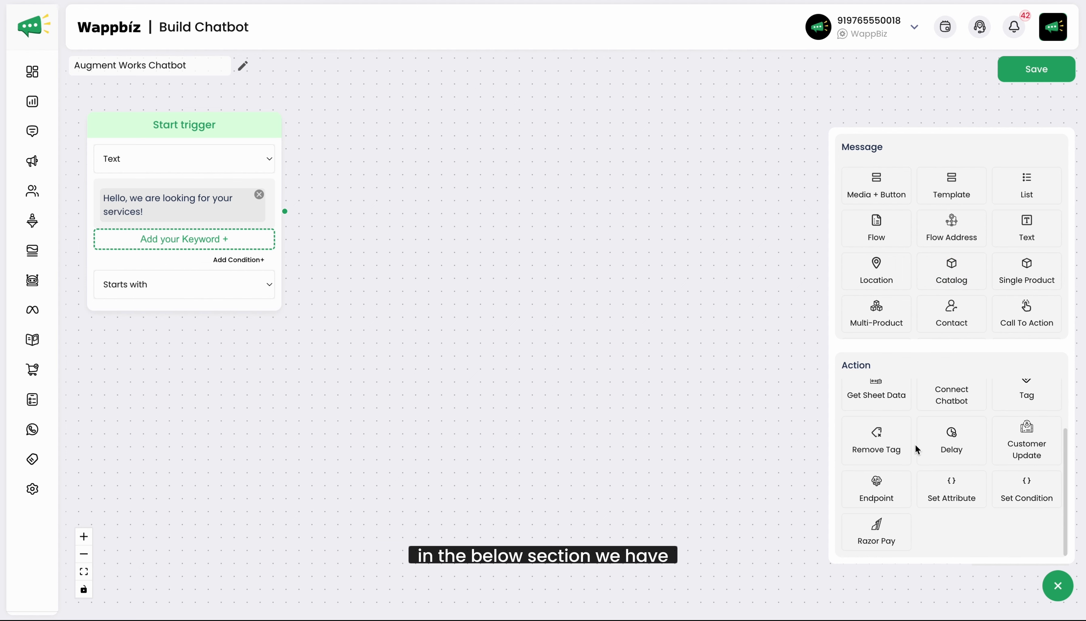
pyautogui.scroll(2, 916, 445)
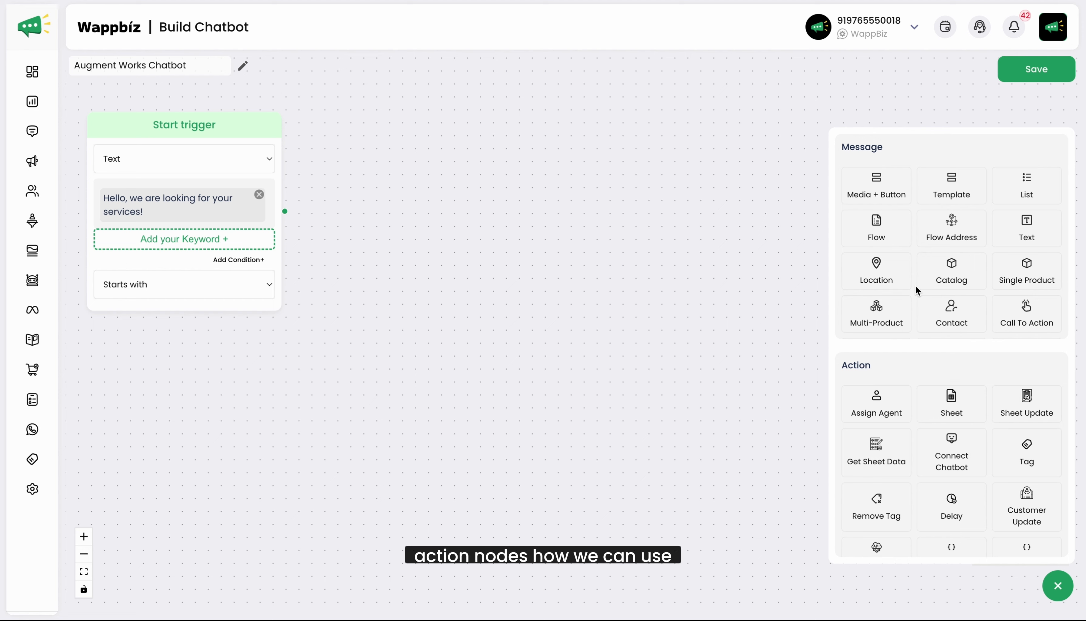
pyautogui.click(876, 181)
pyautogui.moveTo(414, 222); pyautogui.dragTo(432, 200)
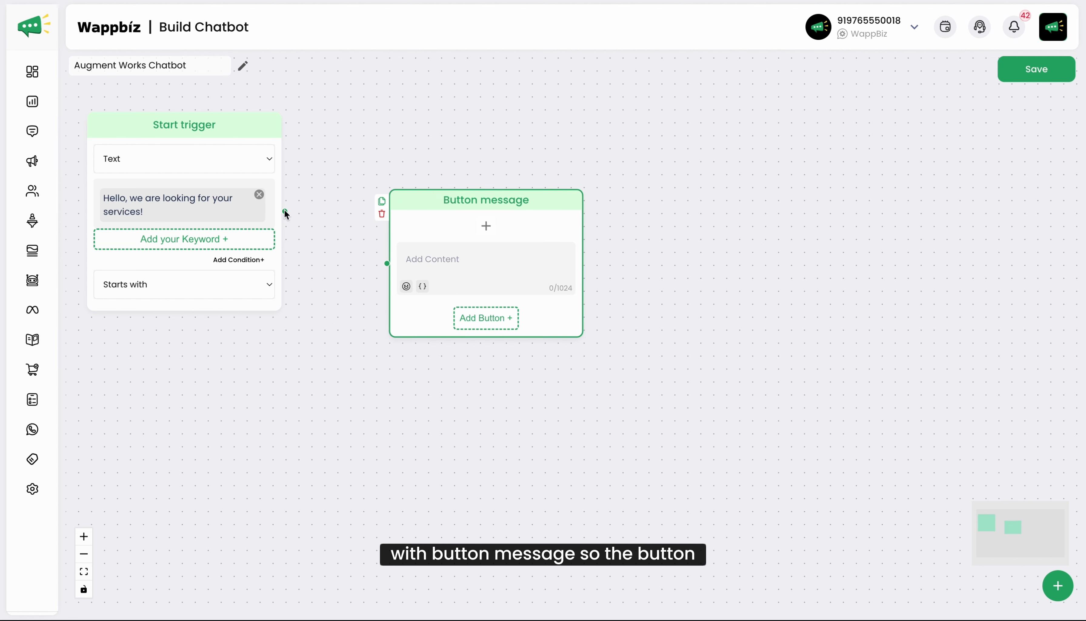
# - Connect the start trigger's output to the Button message node and shift that node slightly closer
pyautogui.click(300, 229)
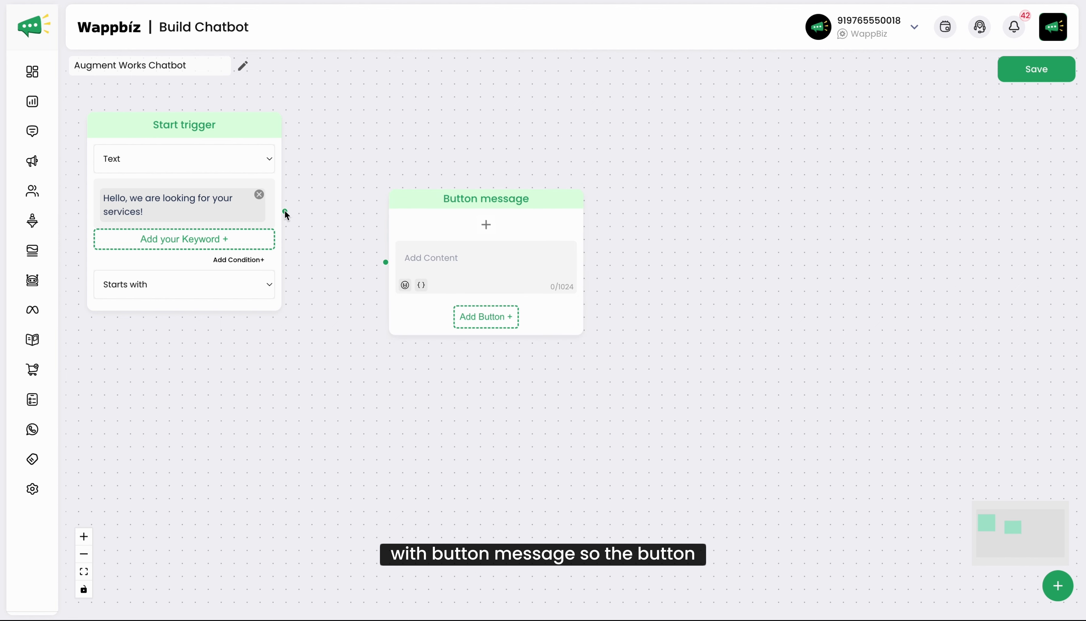
pyautogui.moveTo(284, 212); pyautogui.dragTo(385, 262)
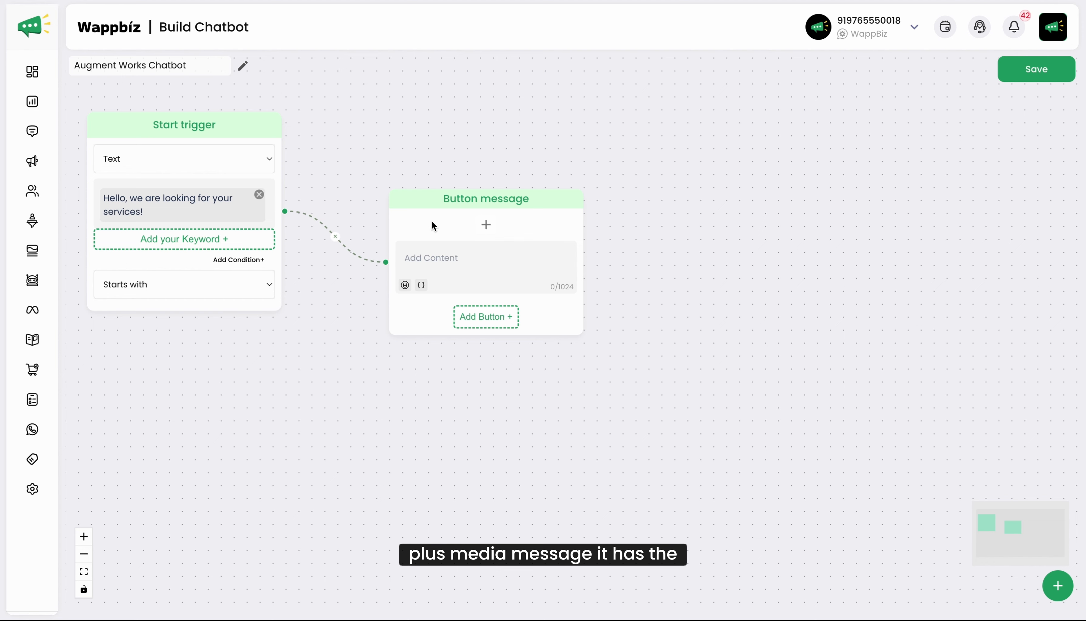
pyautogui.moveTo(443, 195)
pyautogui.mouseDown()
pyautogui.moveTo(431, 187)
pyautogui.moveTo(431, 197)
pyautogui.mouseUp()
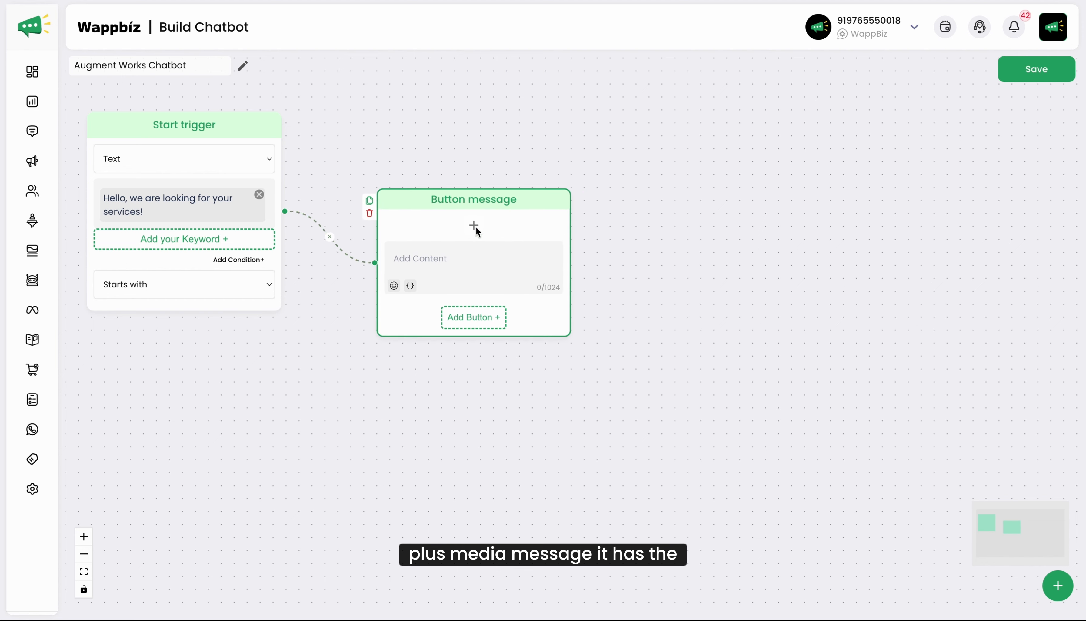
pyautogui.click(476, 229)
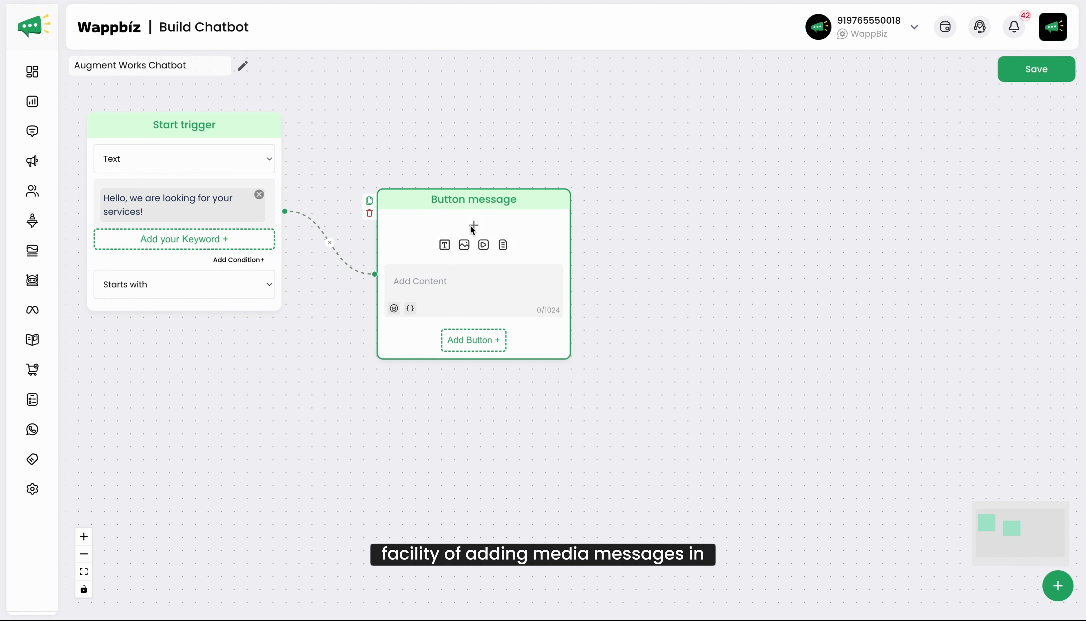
pyautogui.click(464, 245)
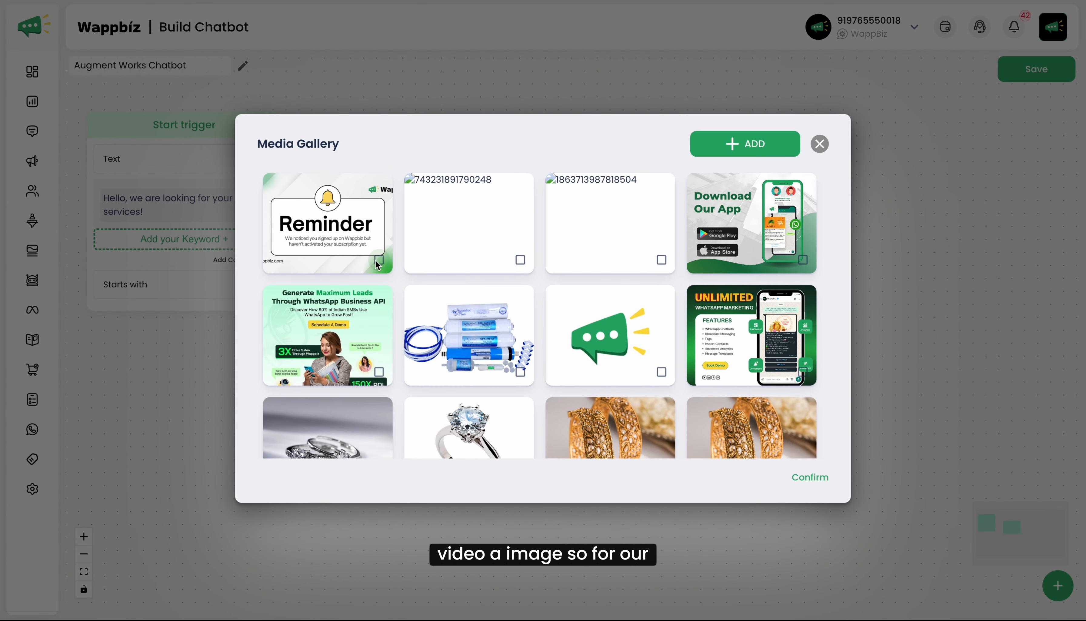
pyautogui.scroll(-10, 630, 351)
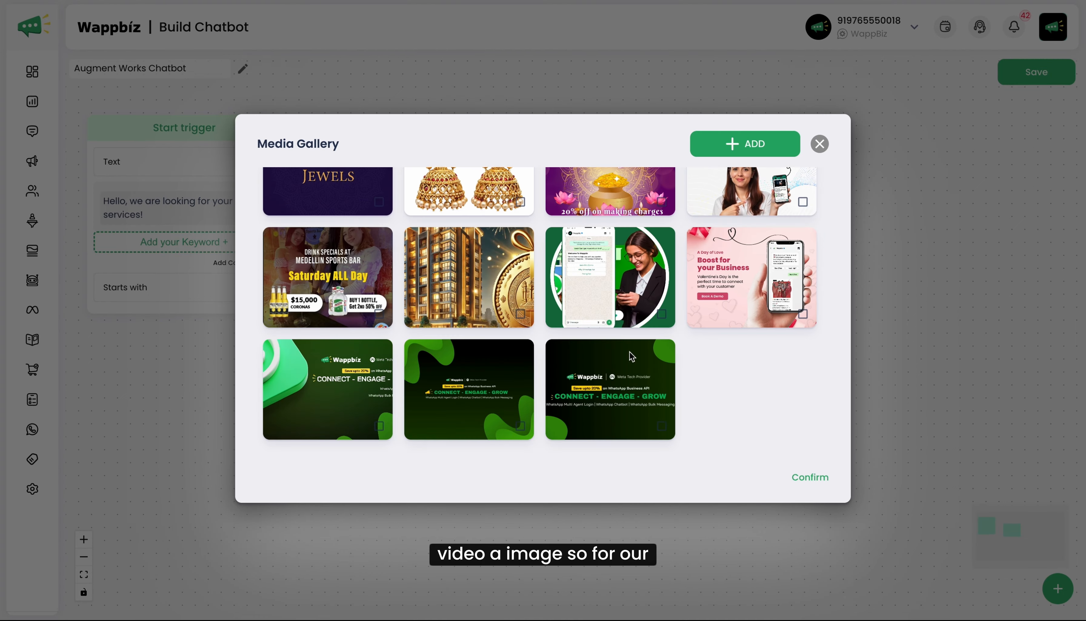
pyautogui.scroll(10, 632, 355)
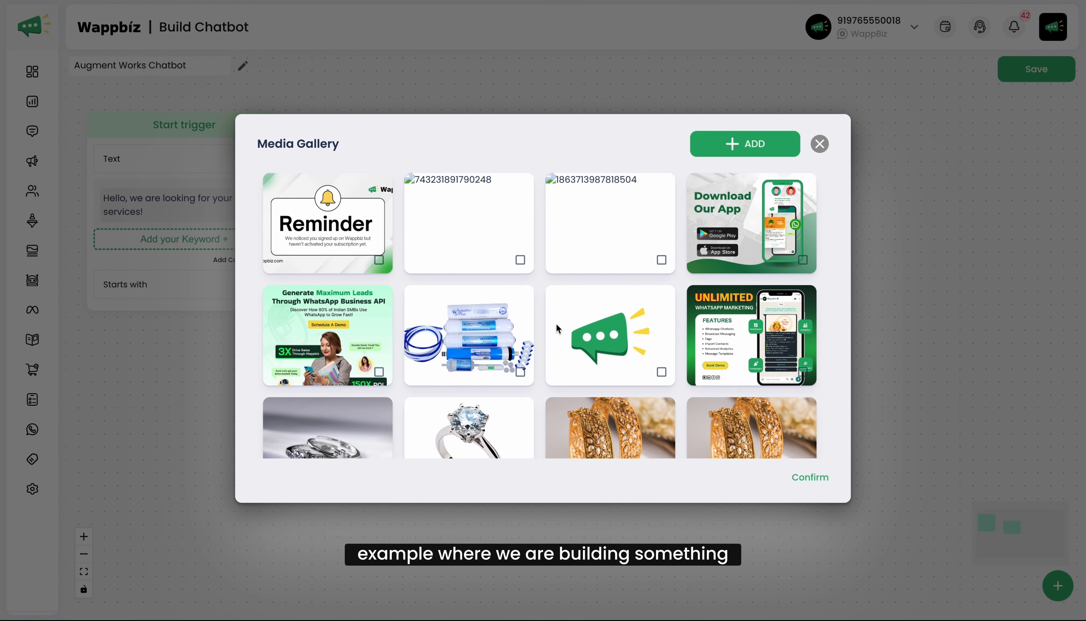
pyautogui.click(820, 145)
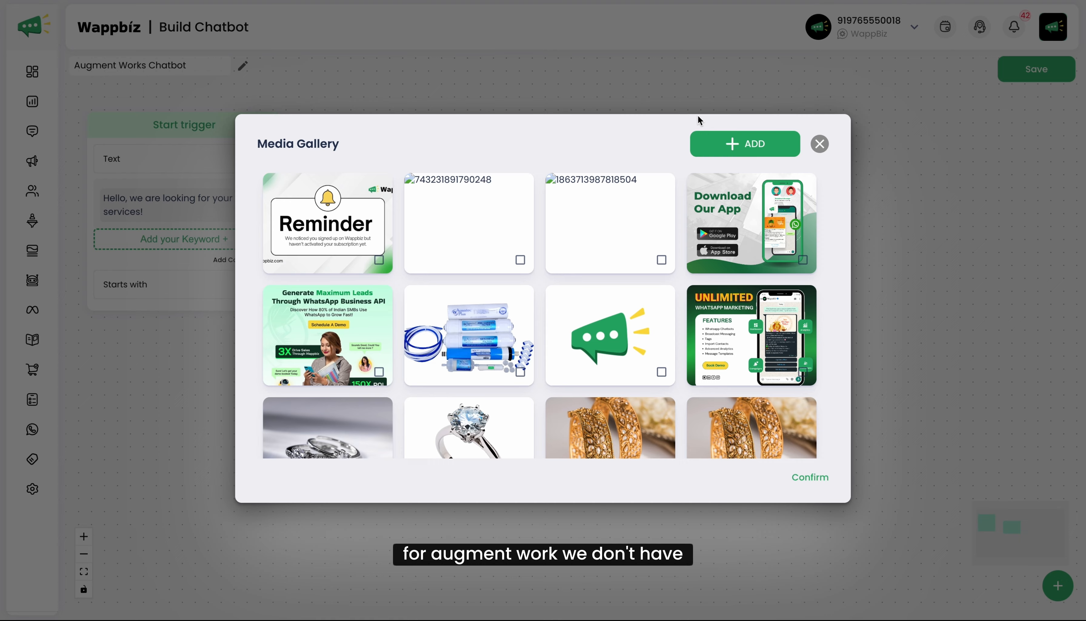
# - Give the Button message a text header reading "Welcome to Augment Works"
pyautogui.click(474, 226)
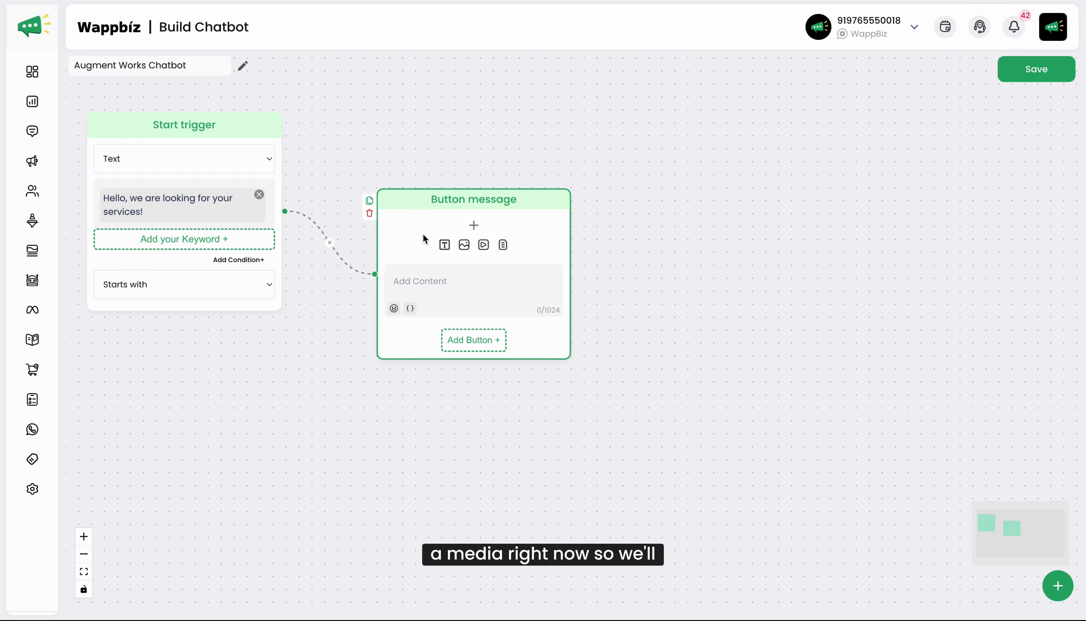
pyautogui.click(444, 246)
pyautogui.write('Welco')
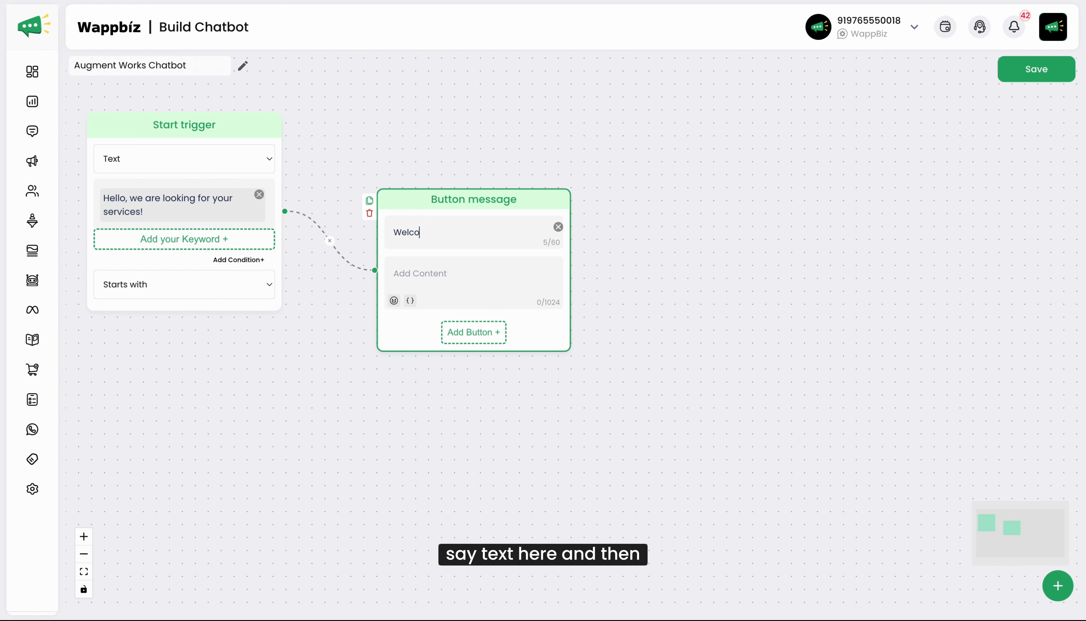
pyautogui.write('me to Augment Works')
# - Begin the message content with "Hello {{name}}," using the default name variable, followed by a blank line
pyautogui.click(411, 273)
pyautogui.write('Hello')
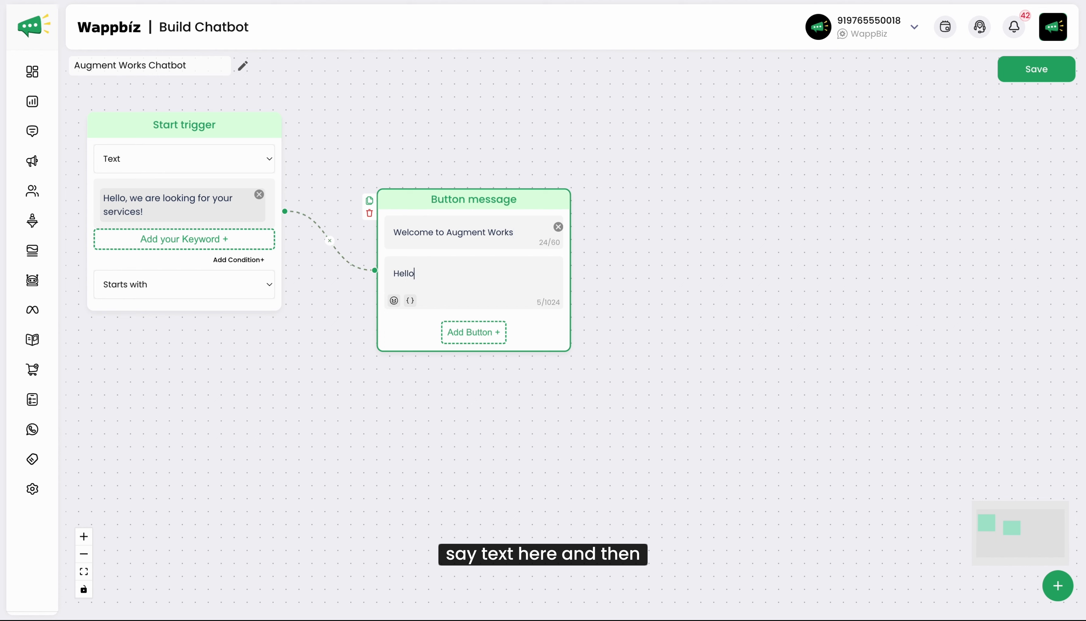
pyautogui.click(411, 302)
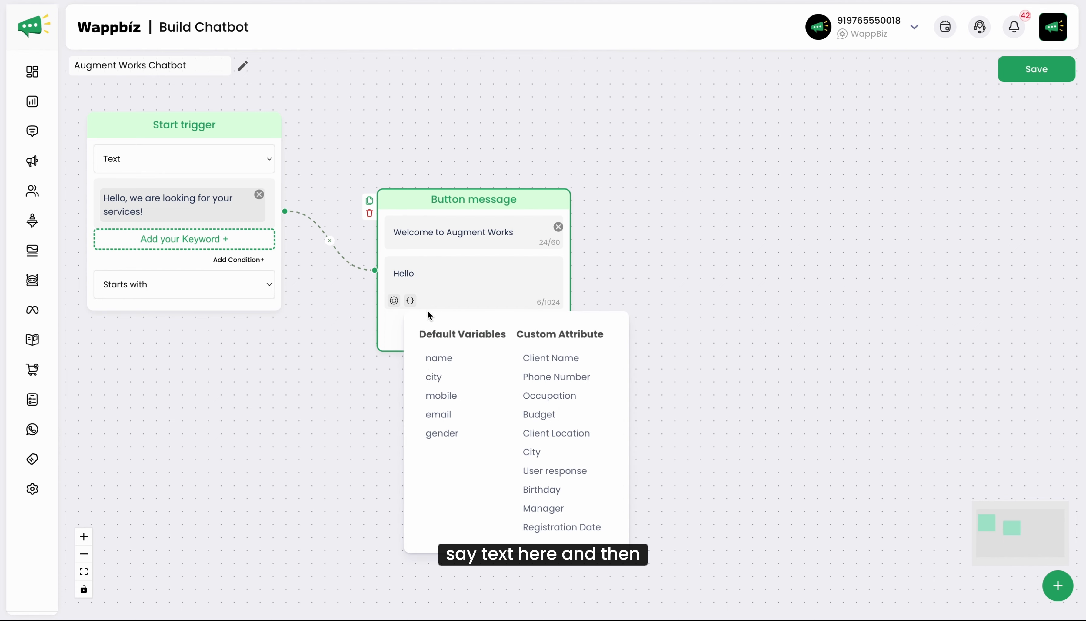
pyautogui.click(450, 358)
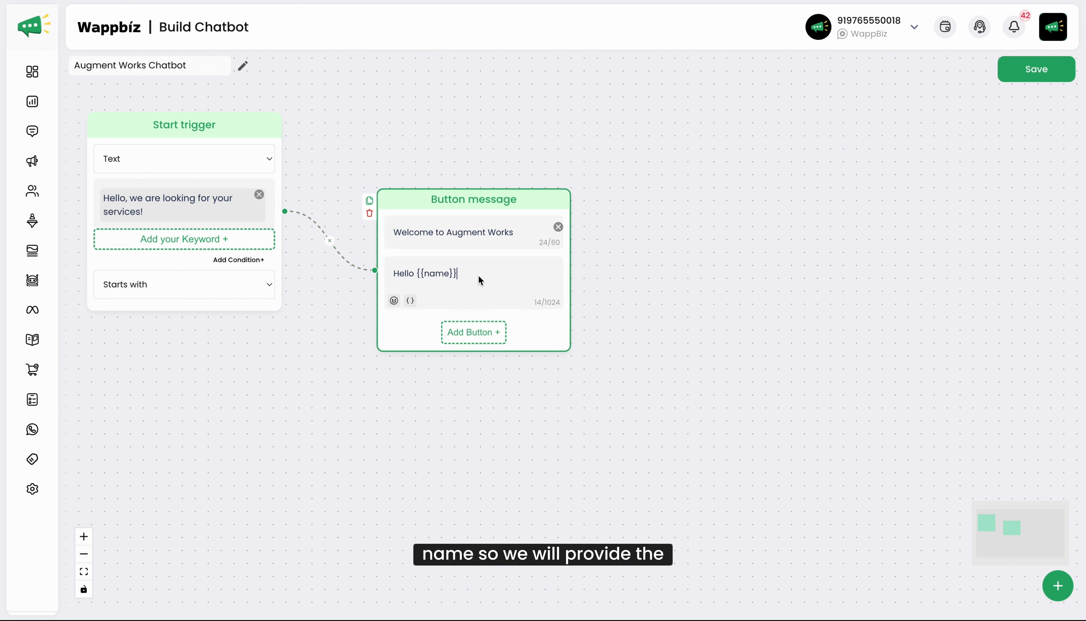
pyautogui.write(',')
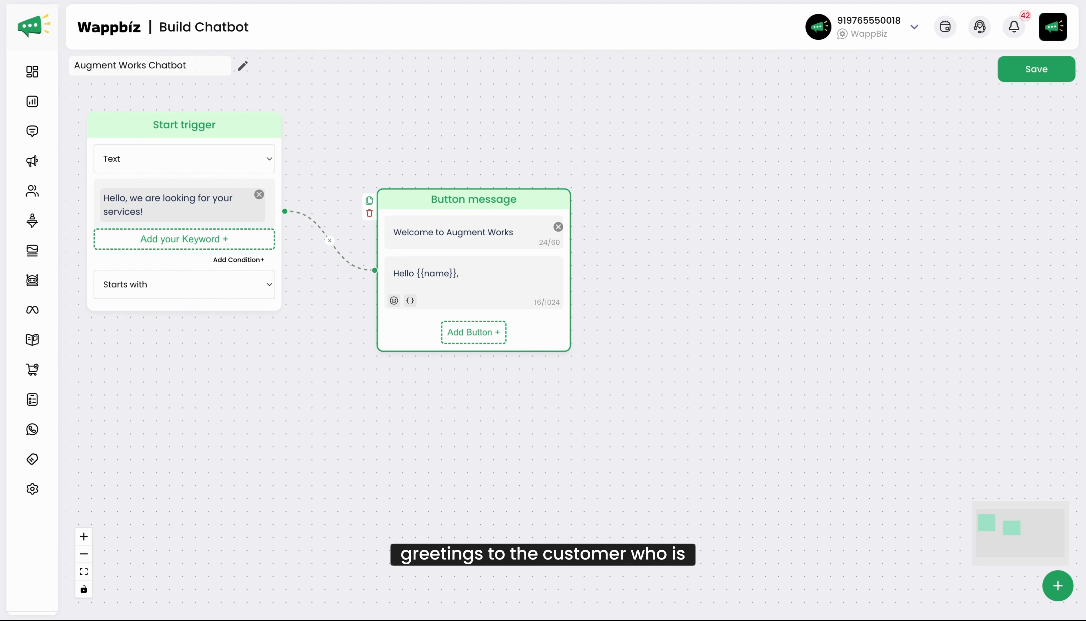
pyautogui.press('Return')
pyautogui.press('Return')
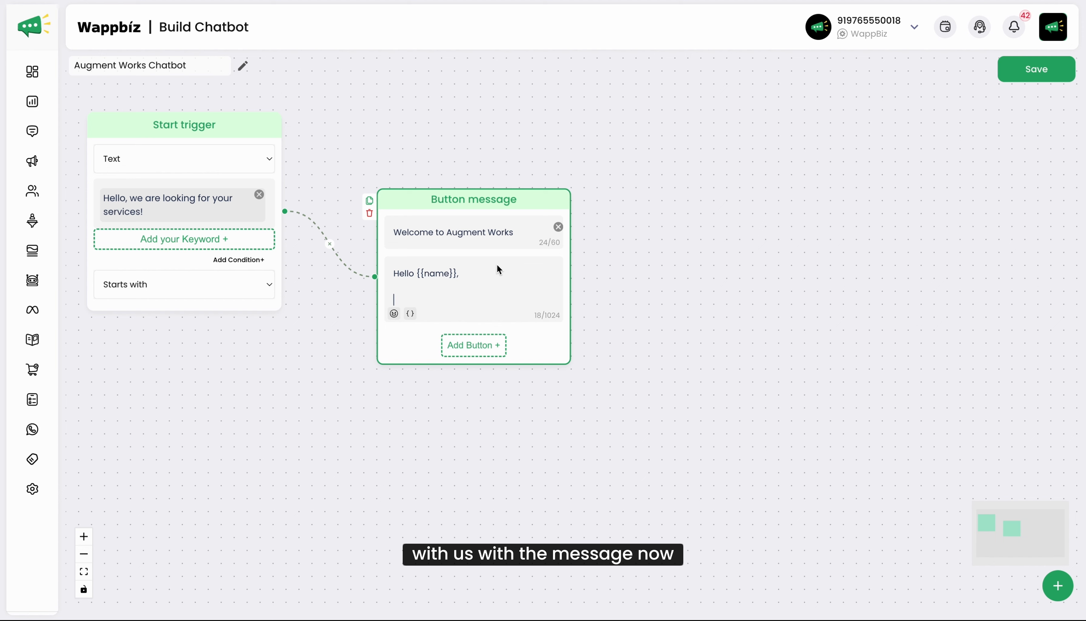
# - Complete the message content with the sentence "We are here to assist you with your queries and requirements."
pyautogui.write('We are')
pyautogui.write('here to assit you with')
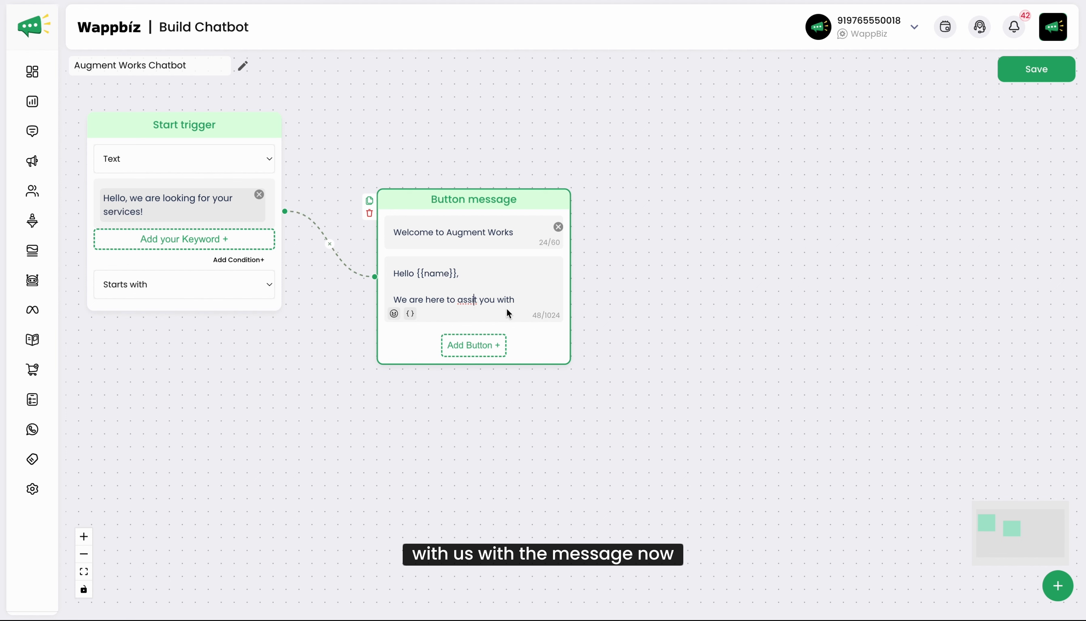
pyautogui.write('s')
pyautogui.click(532, 300)
pyautogui.write('your queries and requirements')
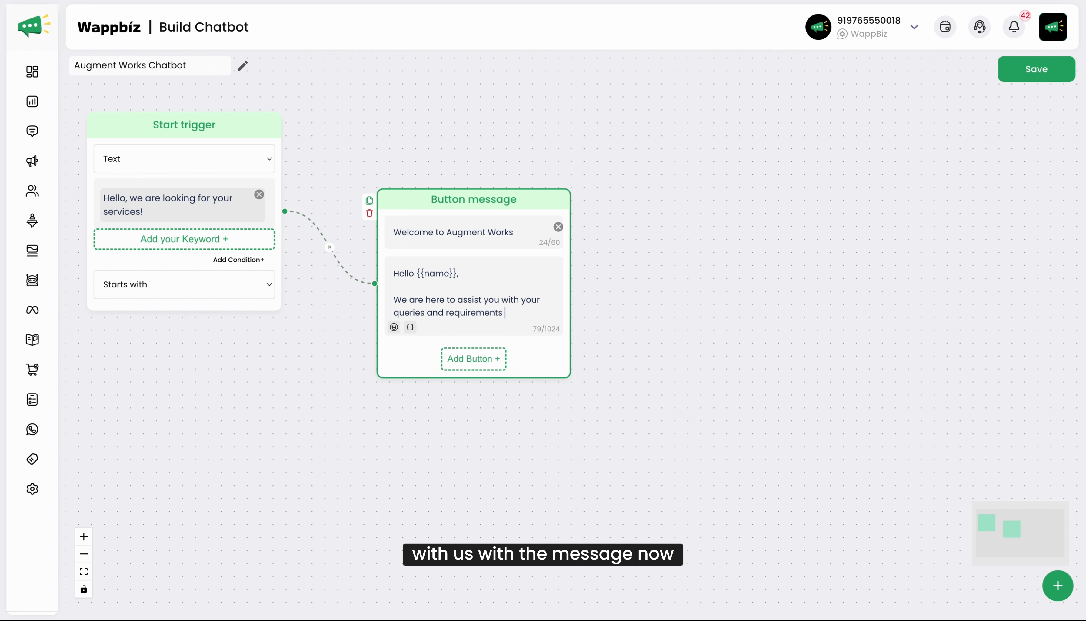
pyautogui.press('BackSpace')
# - Add two reply buttons to the Button message, named "Product" and "Services"
pyautogui.click(488, 369)
pyautogui.click(469, 352)
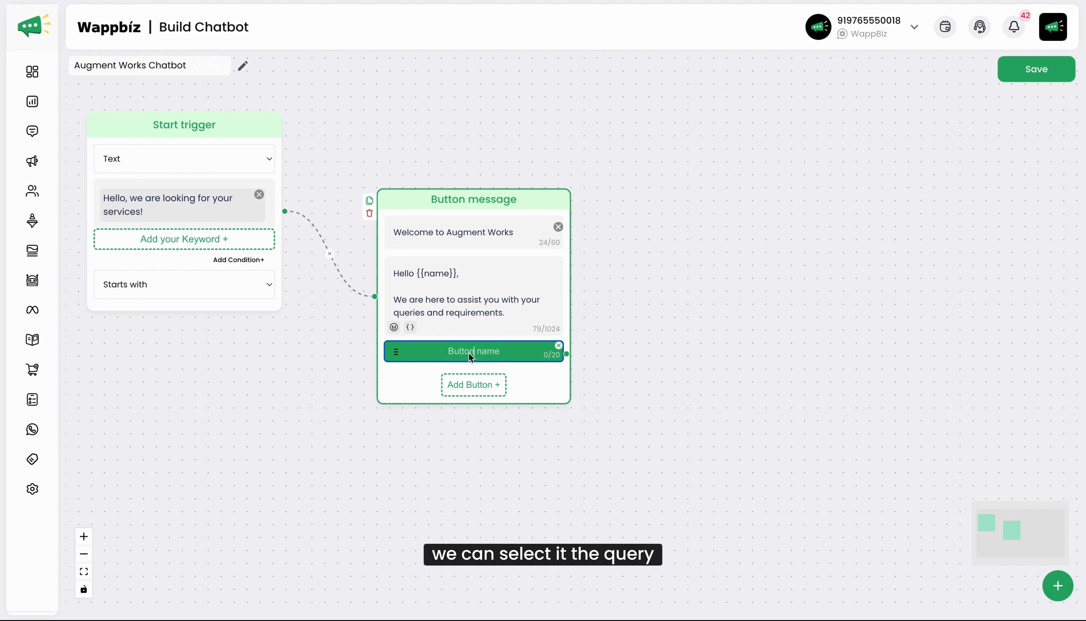
pyautogui.write('Product')
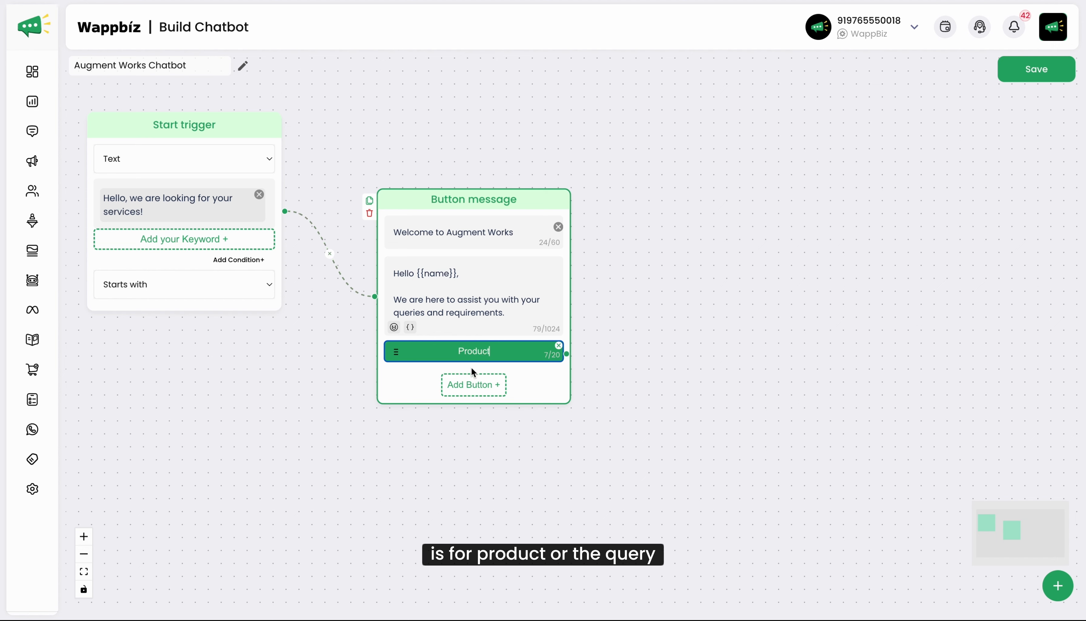
pyautogui.click(472, 384)
pyautogui.click(479, 378)
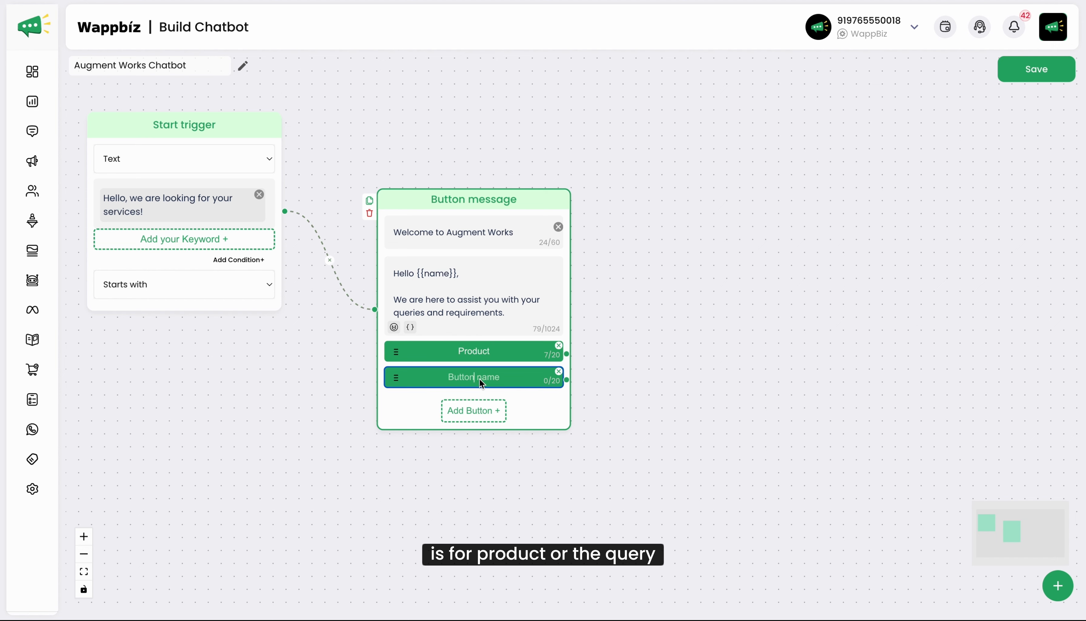
pyautogui.write('Serv')
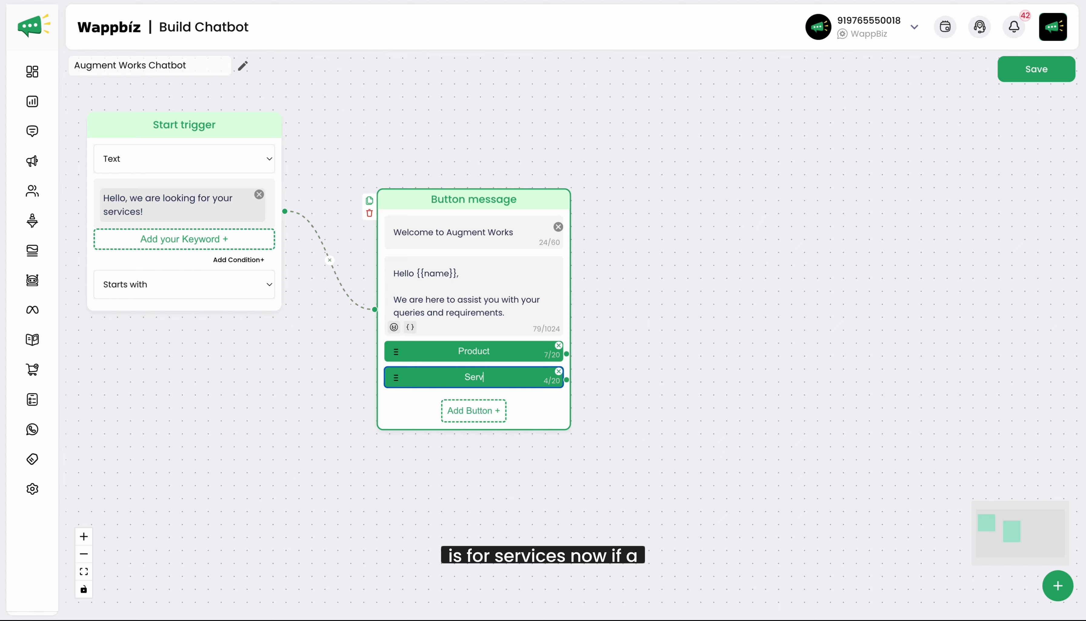
pyautogui.write('ices')
pyautogui.click(690, 322)
# - Add a Tag action node to the right of the Button message node
pyautogui.moveTo(662, 184); pyautogui.dragTo(509, 194)
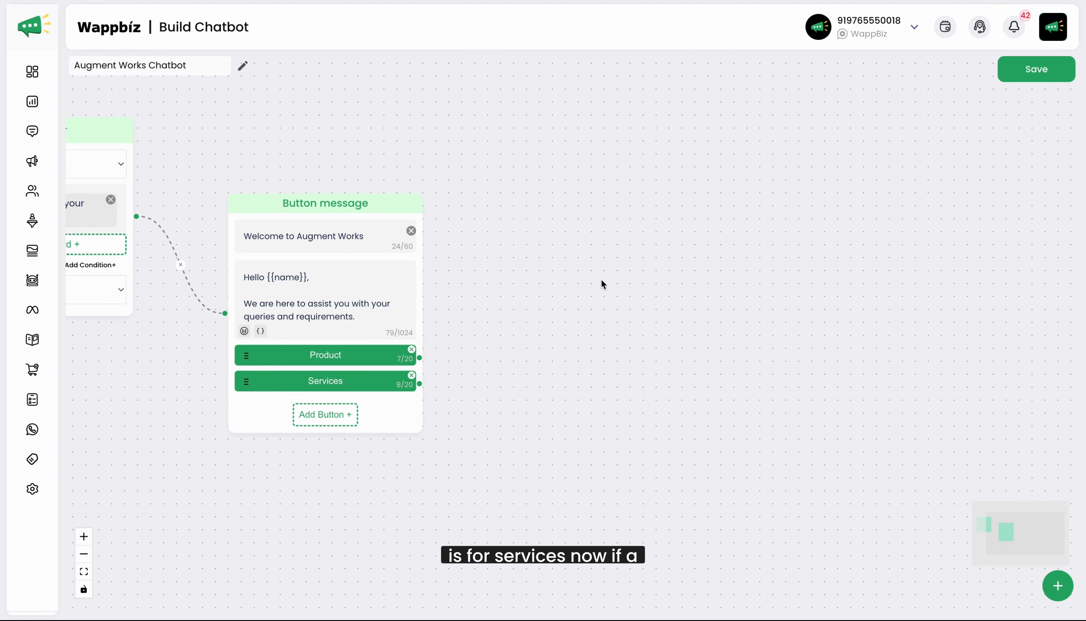
pyautogui.click(1058, 586)
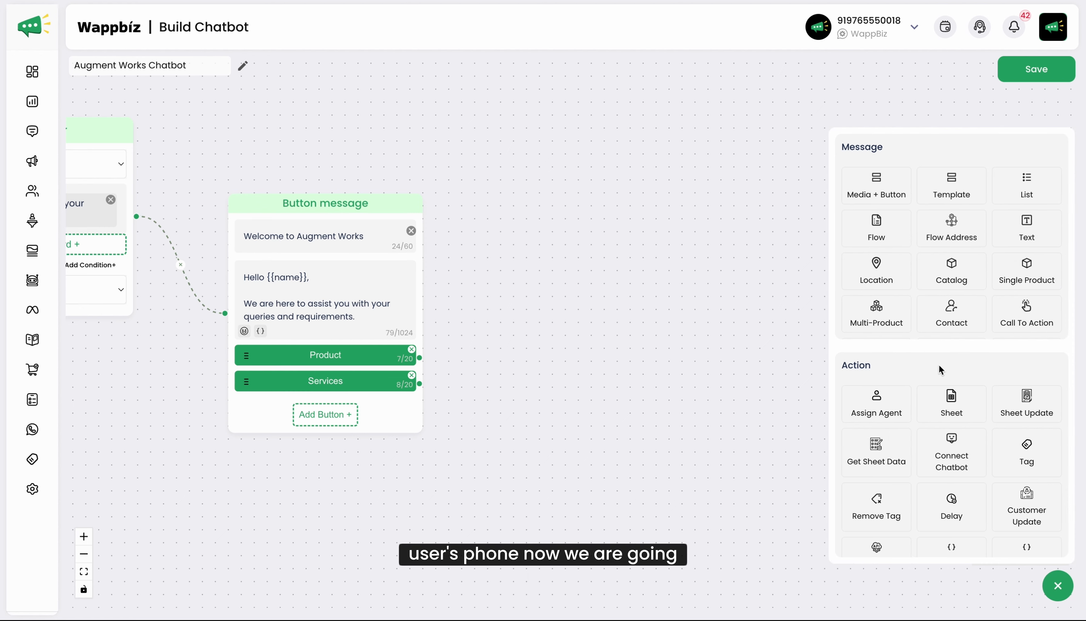
pyautogui.scroll(-1, 960, 445)
pyautogui.scroll(1, 961, 444)
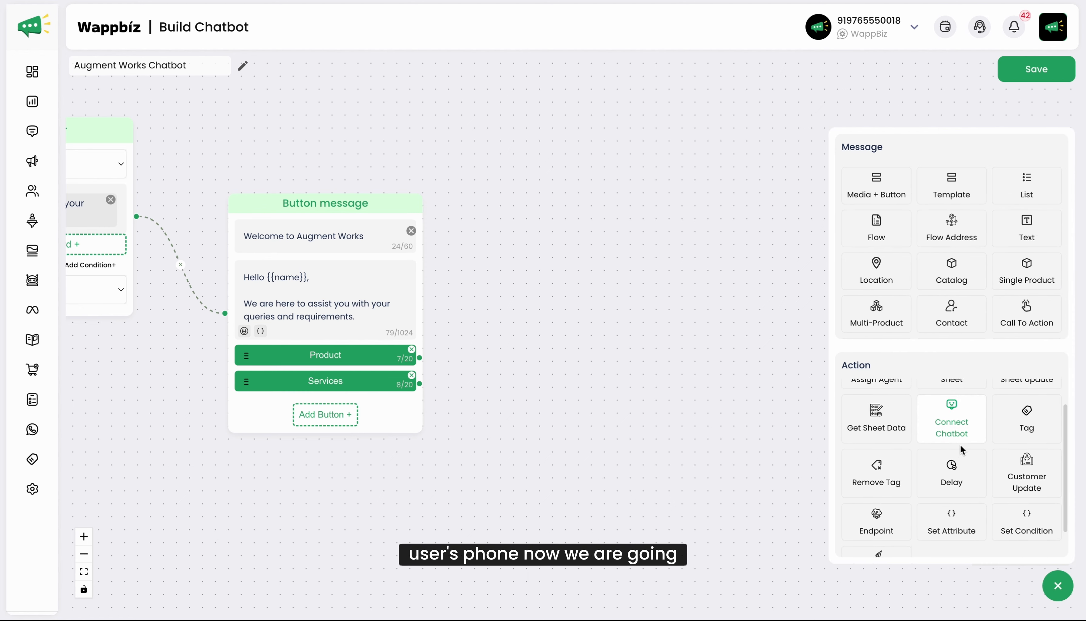
pyautogui.click(1021, 430)
pyautogui.moveTo(475, 230); pyautogui.dragTo(623, 264)
pyautogui.moveTo(556, 267); pyautogui.dragTo(546, 251)
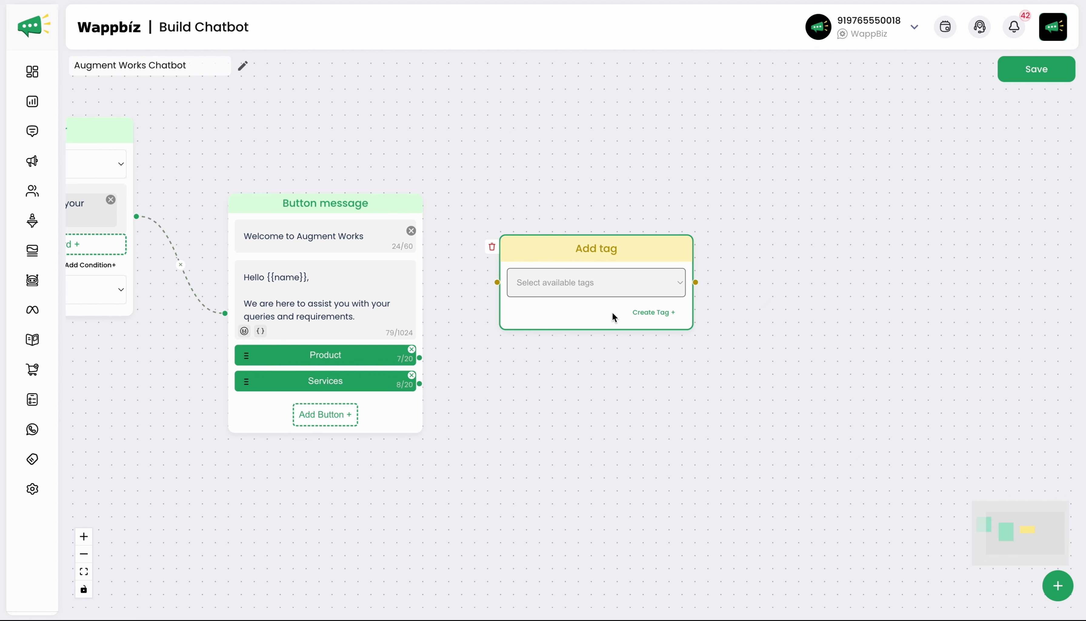
# - Fill in a new tag in the Add tag node, named "Client interest in Product" with high priority
pyautogui.click(648, 312)
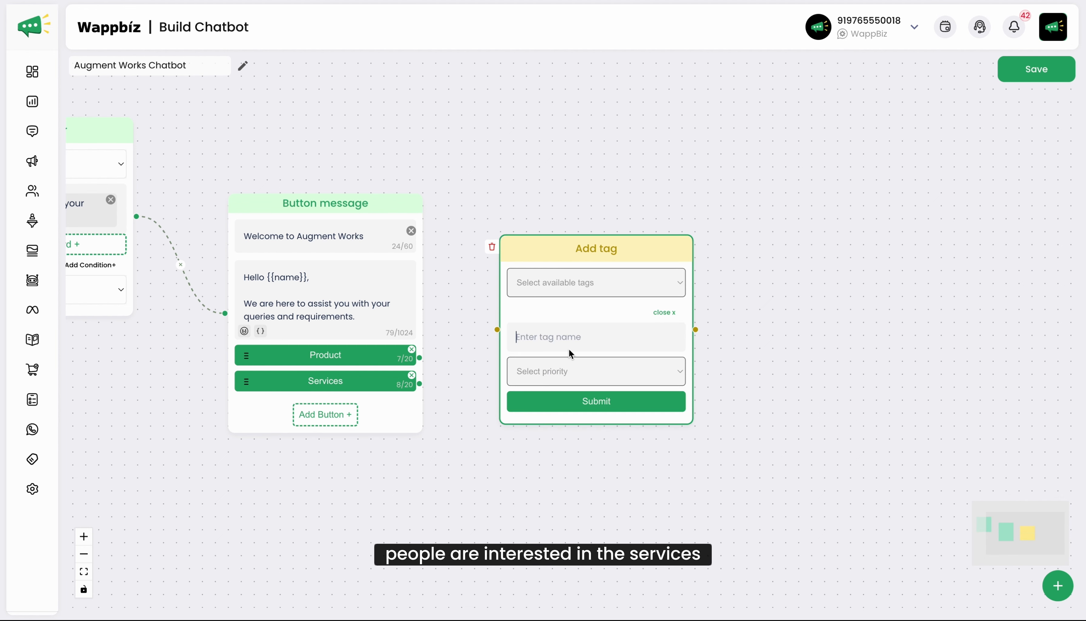
pyautogui.click(568, 349)
pyautogui.write('Product C')
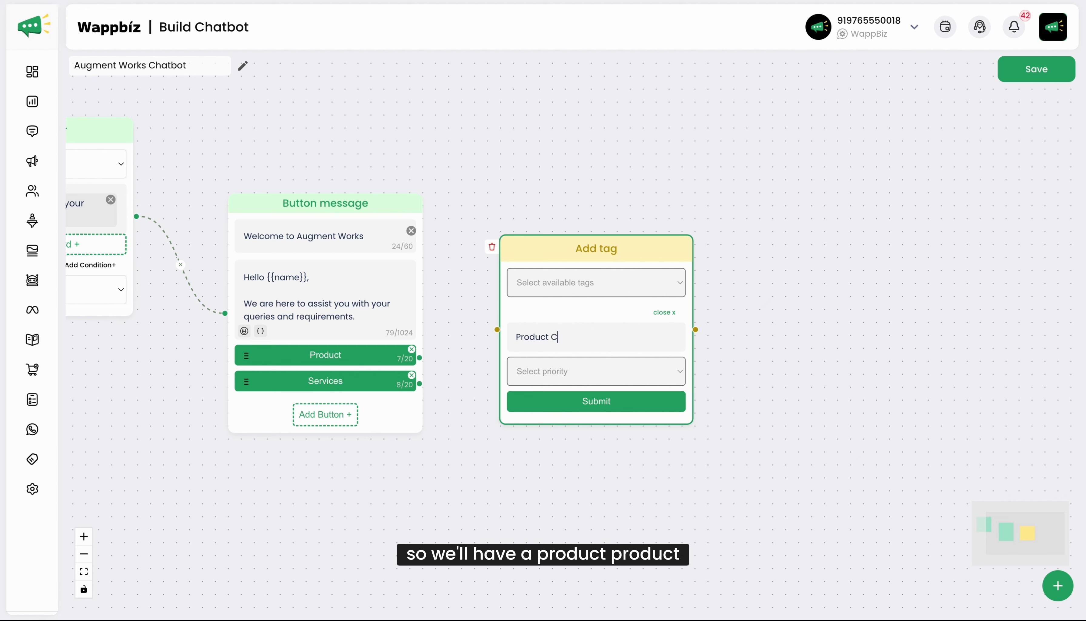
pyautogui.press('BackSpace')
pyautogui.press('BackSpace')
pyautogui.press('BackSpace')
pyautogui.press('BackSpace')
pyautogui.write('Client interest in')
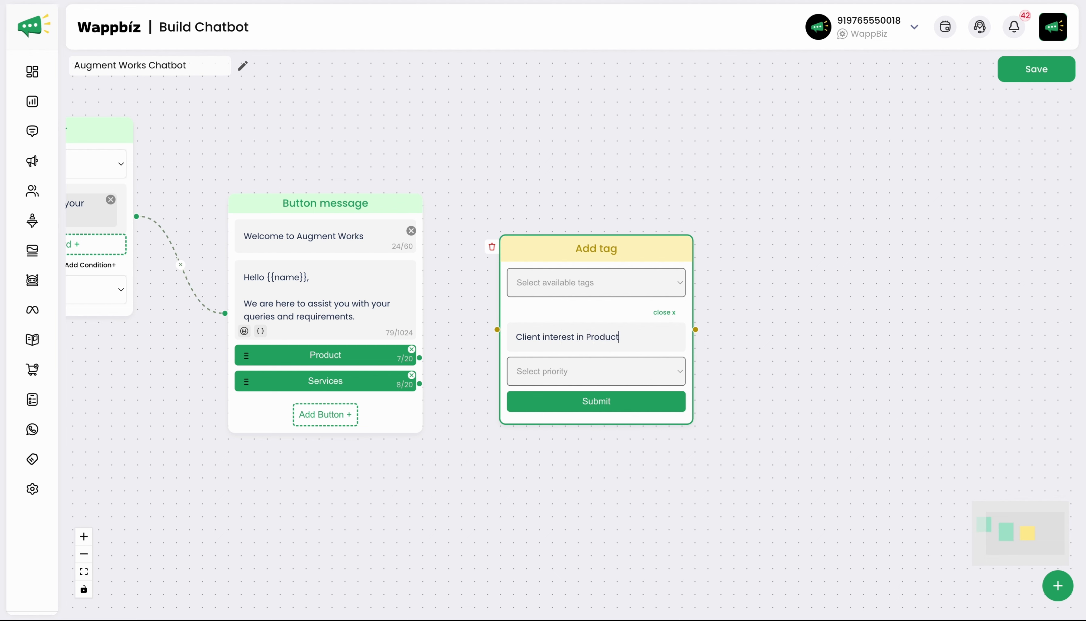
pyautogui.click(600, 371)
pyautogui.click(585, 393)
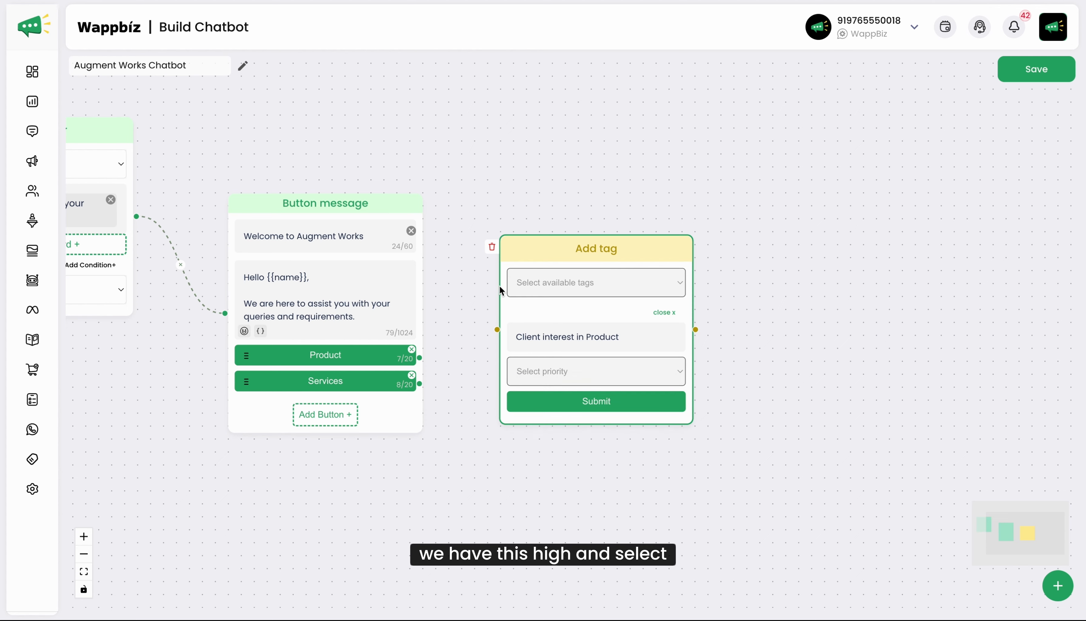
# - Move the Add tag node up and to the right, and connect the Product button to it
pyautogui.click(570, 250)
pyautogui.moveTo(570, 252); pyautogui.dragTo(602, 150)
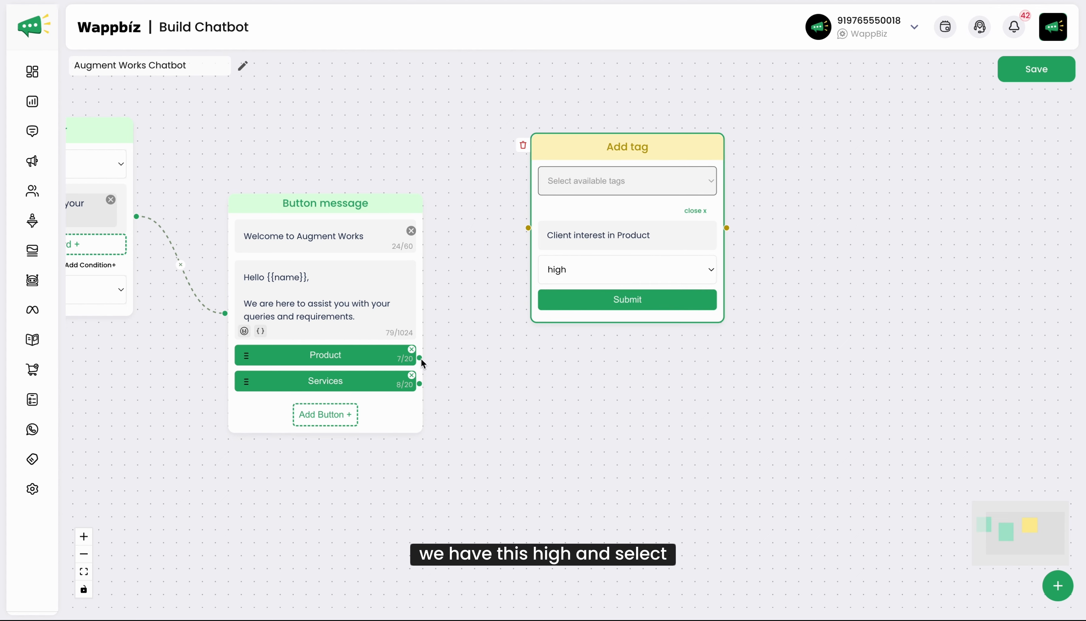
pyautogui.moveTo(420, 358)
pyautogui.mouseDown()
pyautogui.moveTo(455, 300)
pyautogui.moveTo(528, 228)
pyautogui.mouseUp()
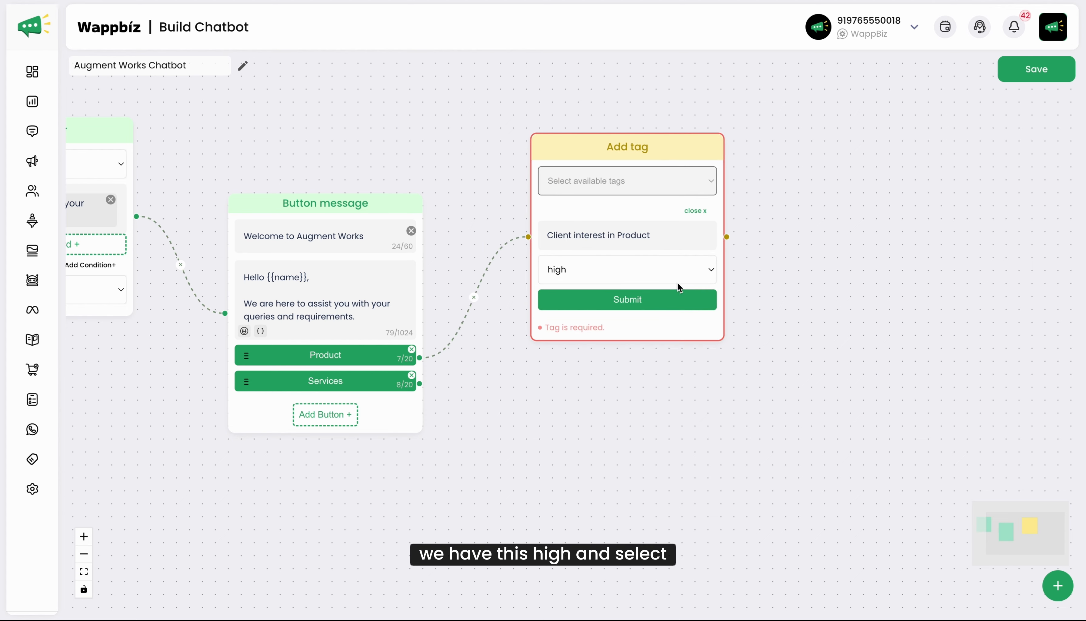
# - Submit the new "Client interest in Product" tag, select it in the Add tag node, and move the node closer to the Button message
pyautogui.click(629, 300)
pyautogui.click(629, 174)
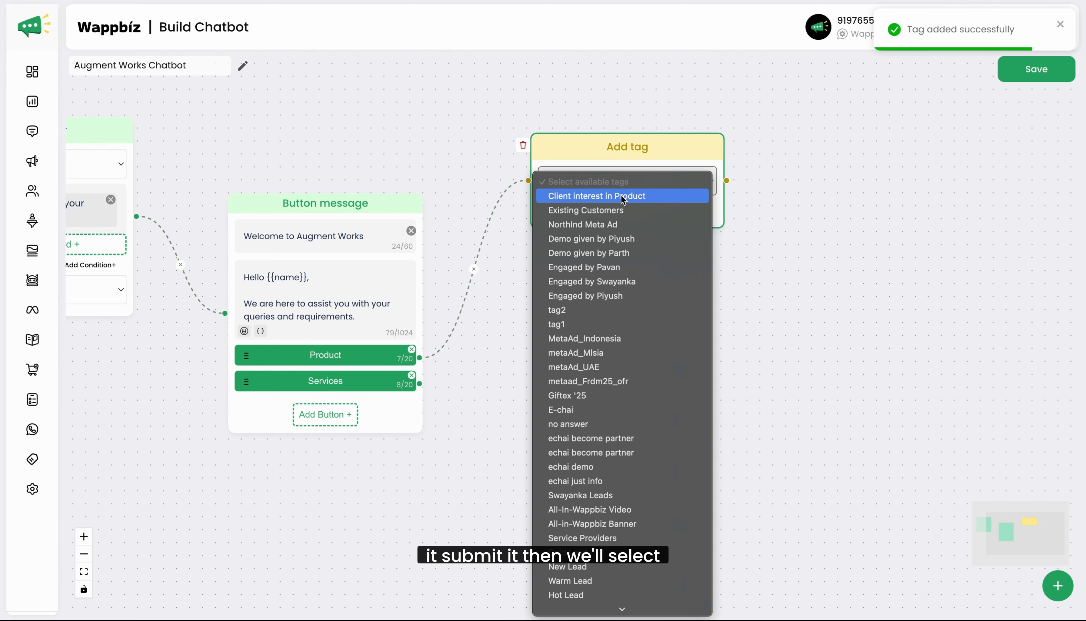
pyautogui.click(624, 197)
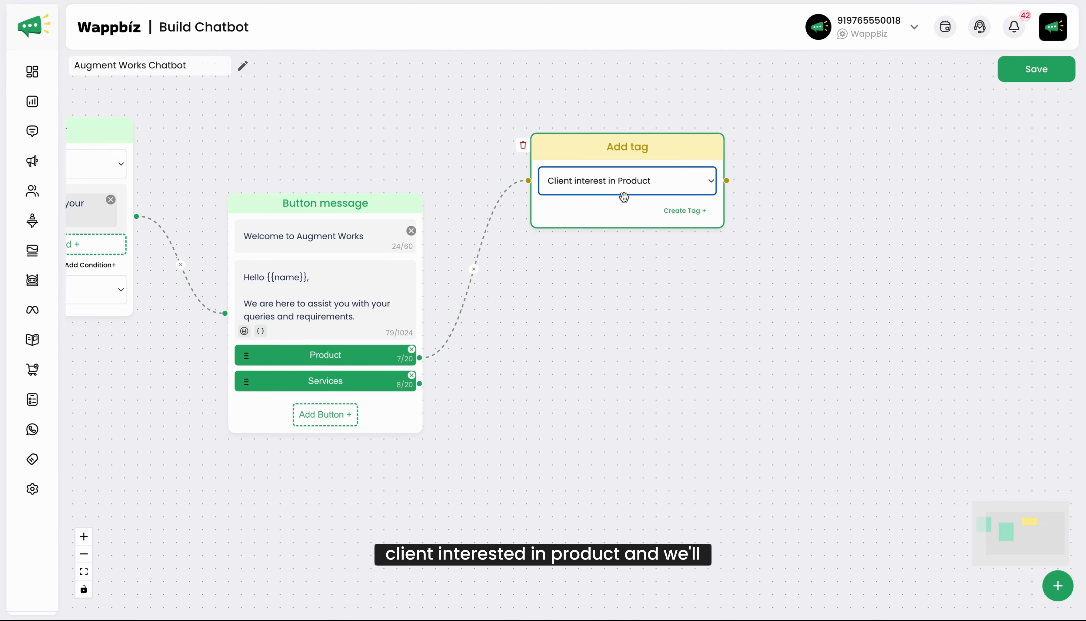
pyautogui.moveTo(630, 148); pyautogui.dragTo(602, 196)
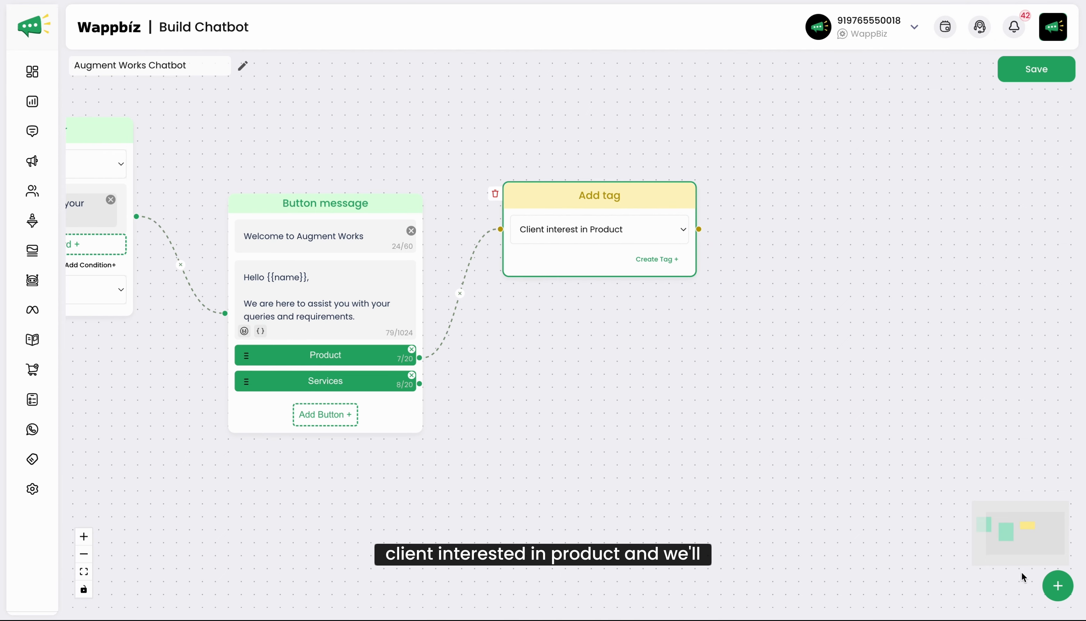
# - Add a second Tag action node and place it below the "Client interest in Product" node
pyautogui.click(1057, 585)
pyautogui.click(1027, 419)
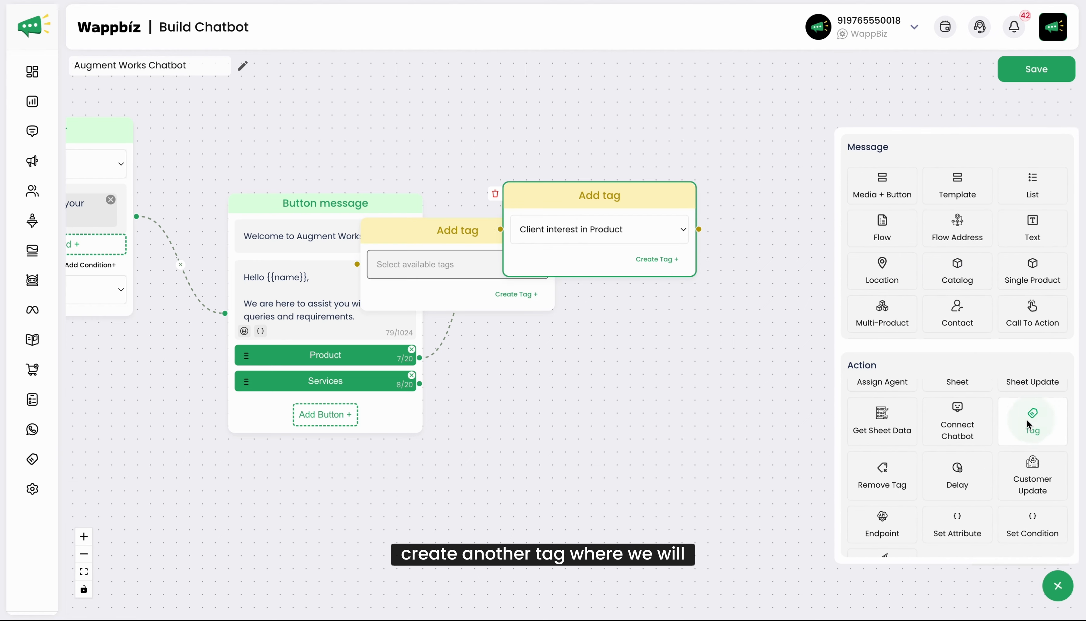
pyautogui.moveTo(460, 235); pyautogui.dragTo(606, 356)
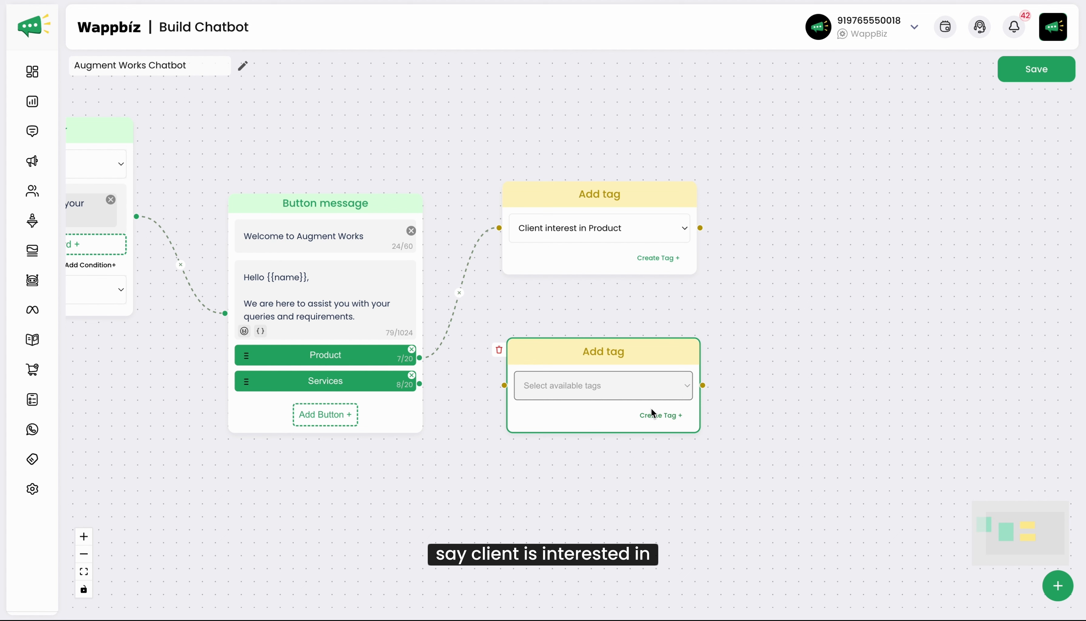
# - Create a high-priority tag named "Client interested in Services" in the lower Add tag node and select it there
pyautogui.click(666, 424)
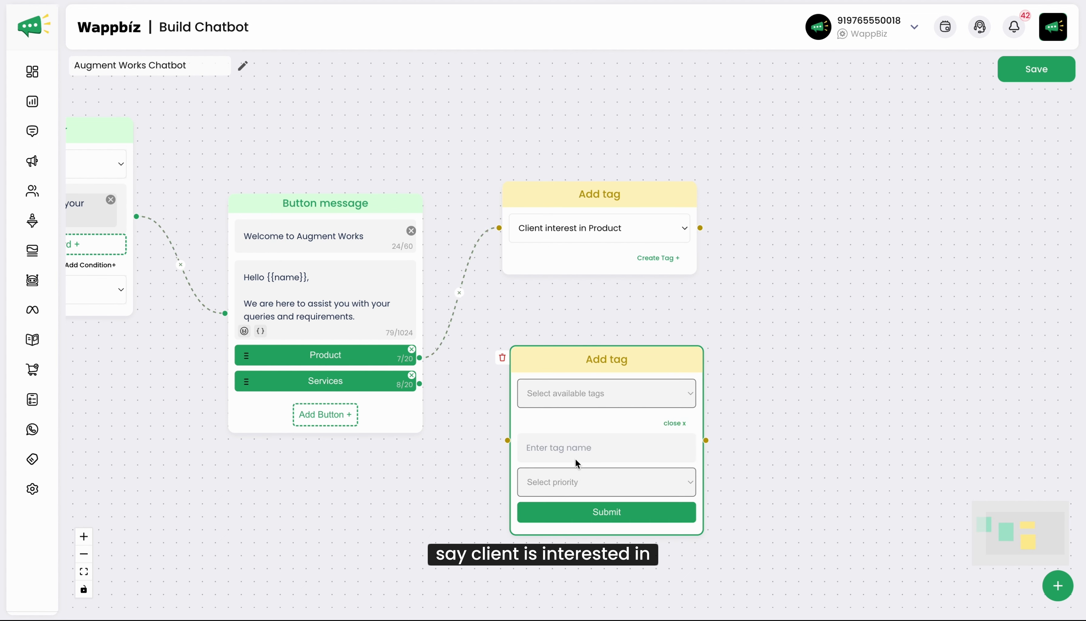
pyautogui.click(570, 450)
pyautogui.write('Client is')
pyautogui.press('BackSpace')
pyautogui.press('BackSpace')
pyautogui.press('BackSpace')
pyautogui.write('interested in Services')
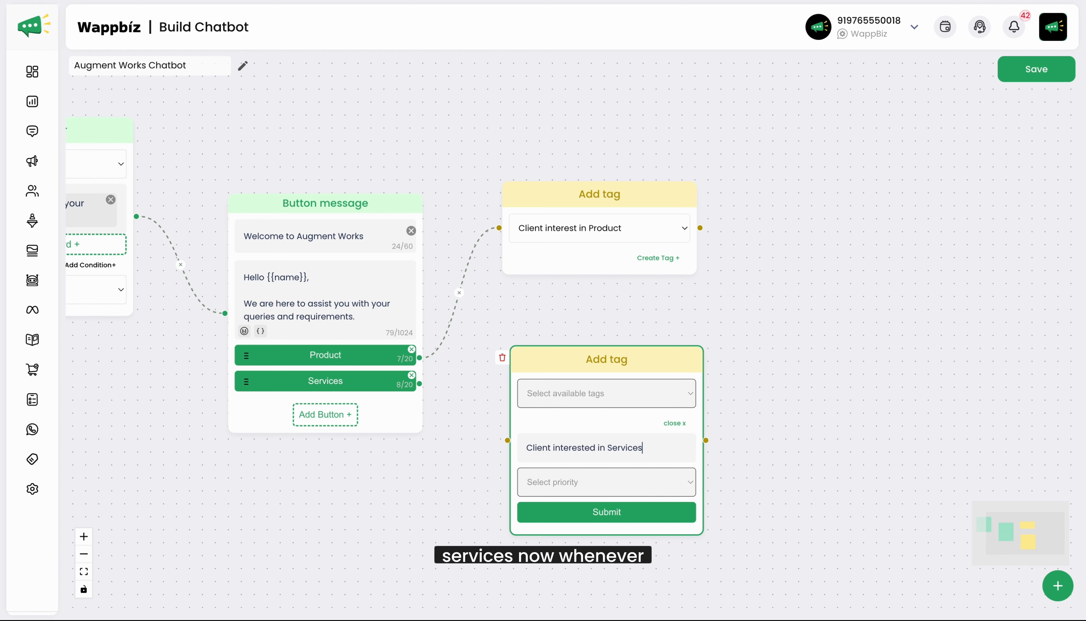
pyautogui.click(636, 481)
pyautogui.click(591, 507)
pyautogui.click(605, 484)
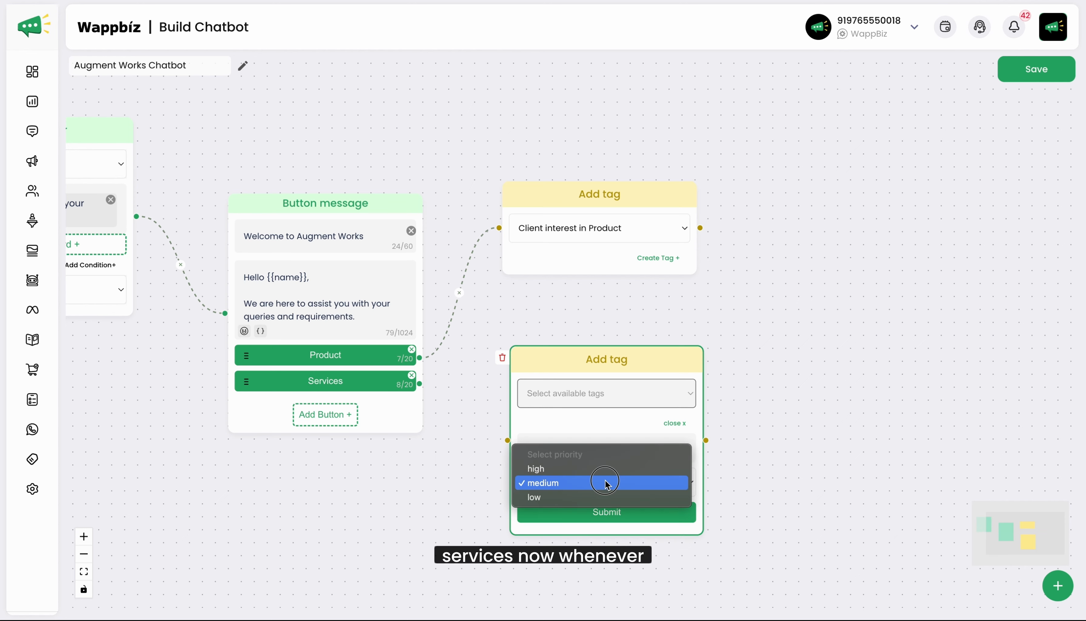
pyautogui.click(572, 469)
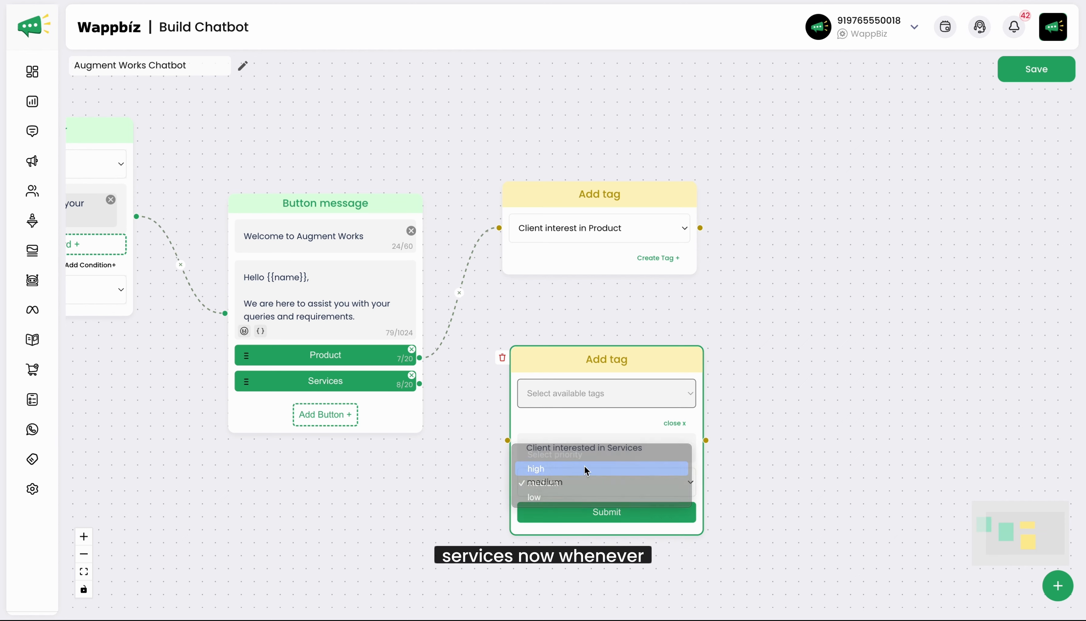
pyautogui.click(653, 515)
pyautogui.click(644, 403)
pyautogui.click(626, 411)
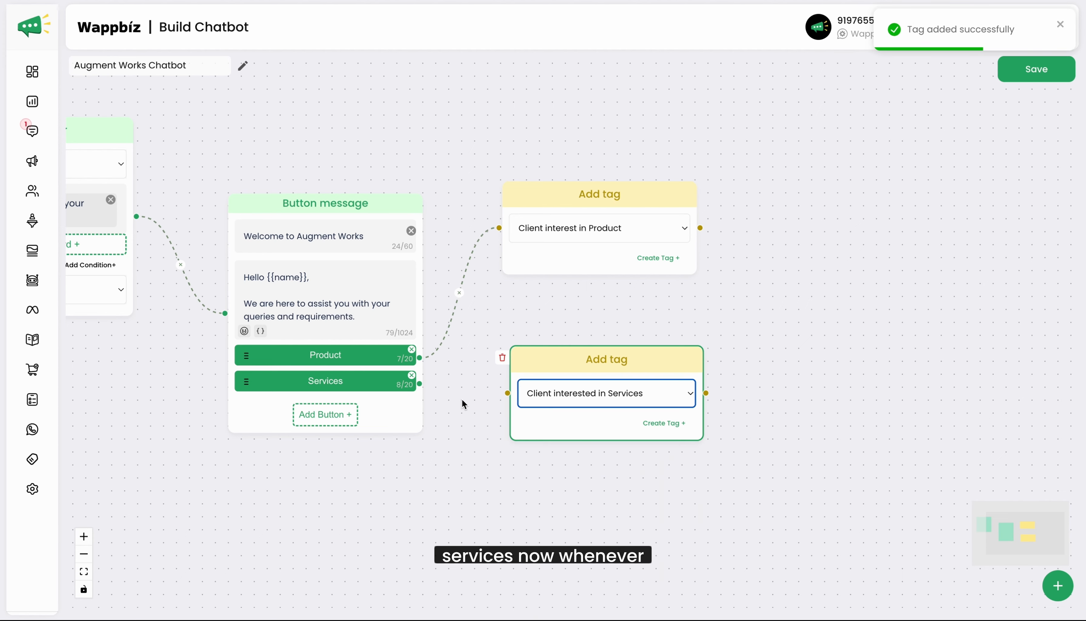
# - Connect the Services button to the lower Add tag node, and move that node and the welcome Button message up
pyautogui.moveTo(419, 383); pyautogui.dragTo(507, 393)
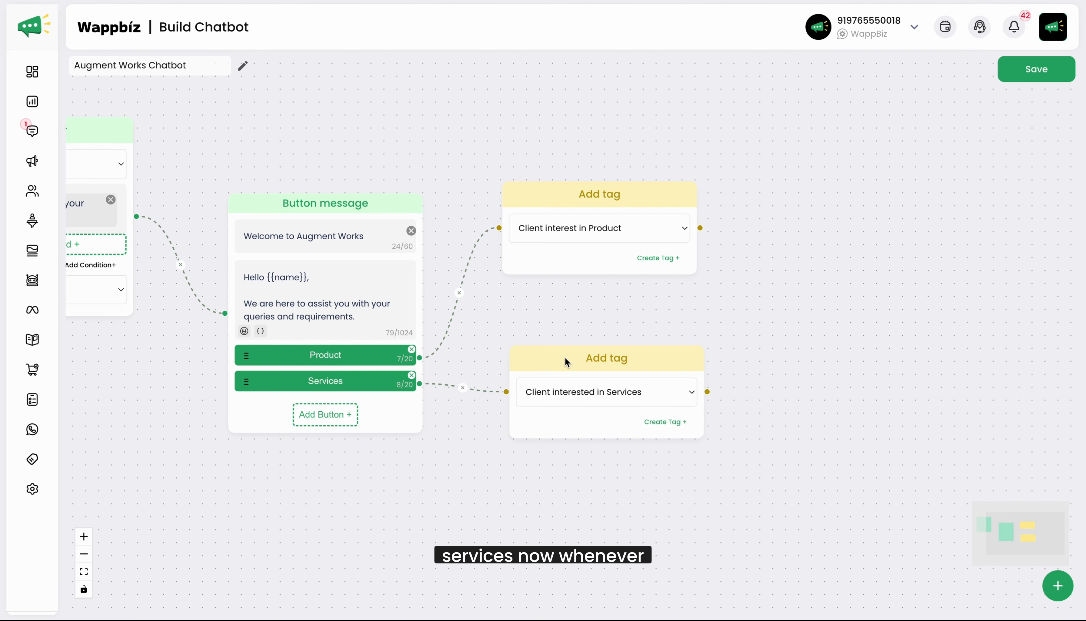
pyautogui.moveTo(566, 357); pyautogui.dragTo(559, 341)
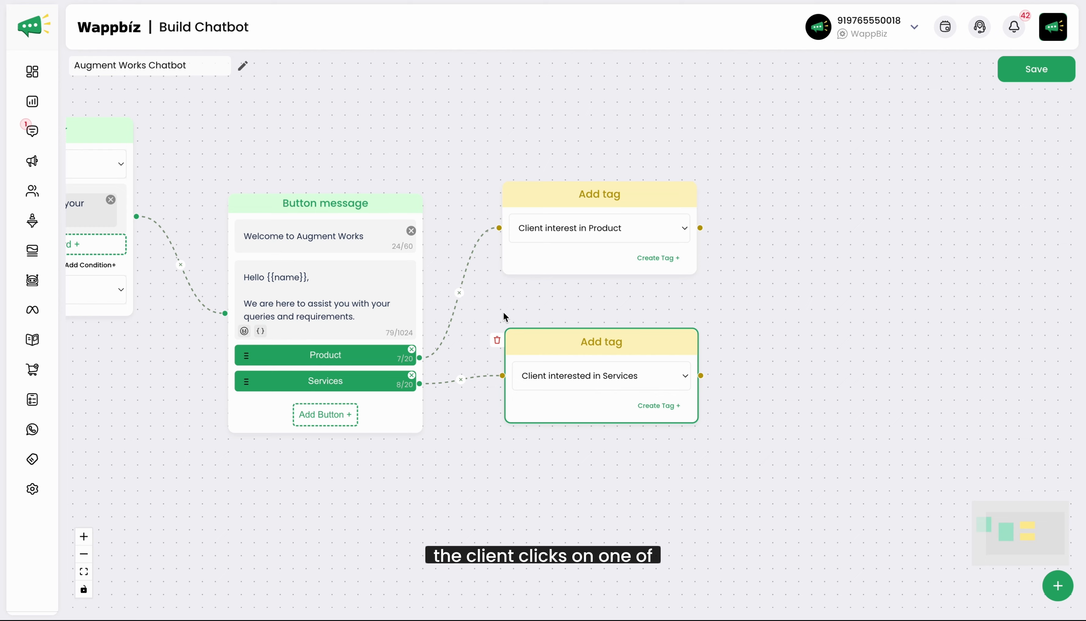
pyautogui.moveTo(331, 196); pyautogui.dragTo(324, 151)
# - Add a Media + Button message node right of the tag nodes and connect the "Client interest in Product" node to it
pyautogui.moveTo(594, 111); pyautogui.dragTo(332, 111)
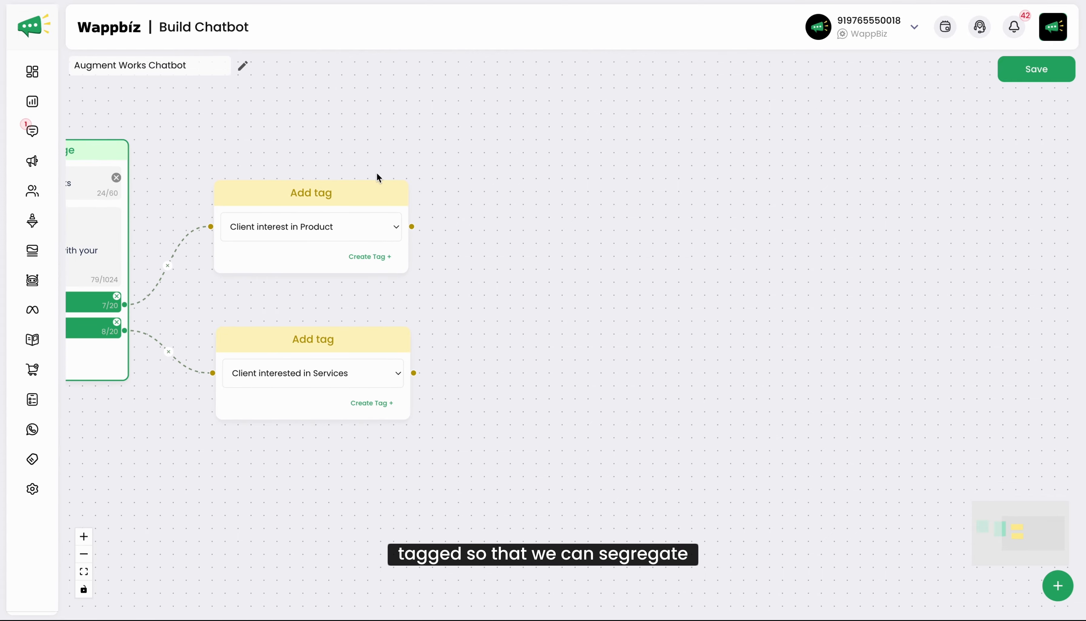
pyautogui.click(1060, 592)
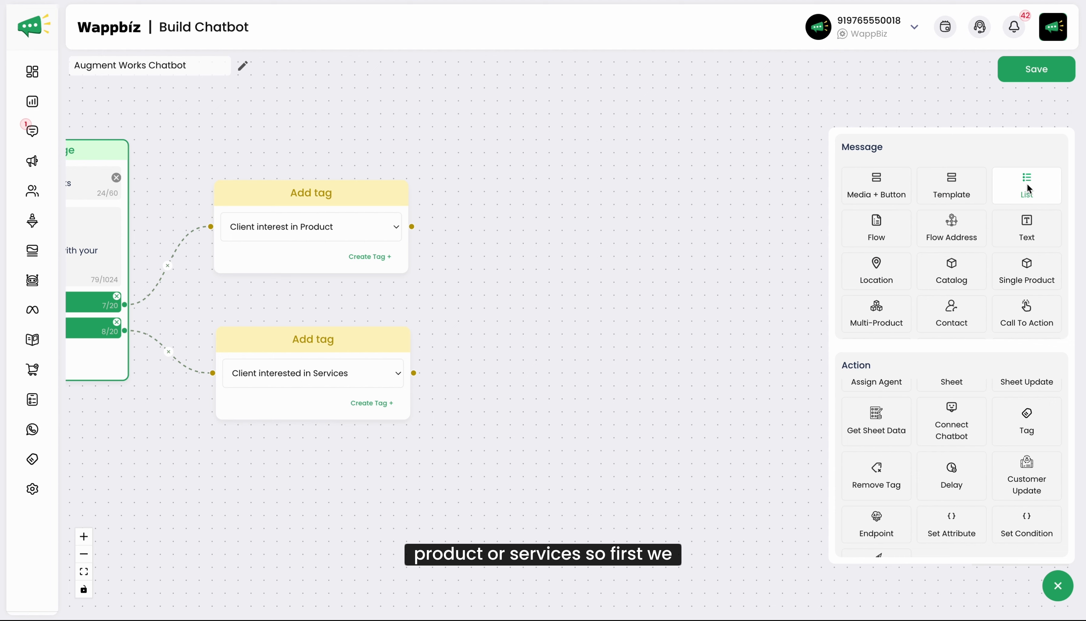
pyautogui.moveTo(879, 179); pyautogui.dragTo(594, 150)
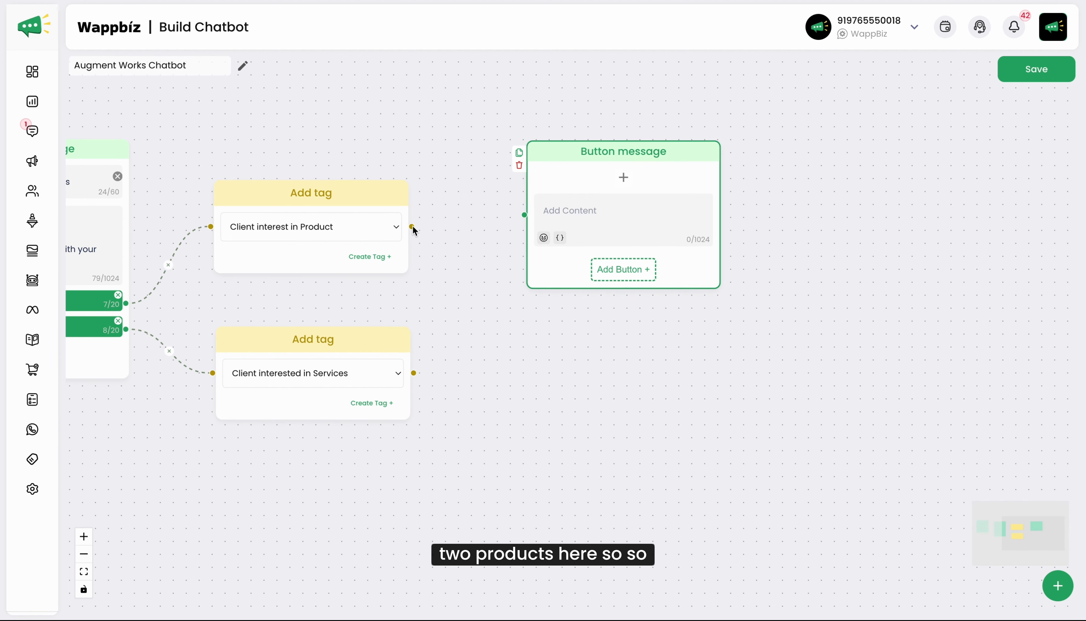
pyautogui.moveTo(412, 227); pyautogui.dragTo(524, 214)
# - Write the new Button message's body: "We have the following products for Communication between Business and Real Estate Sales showcase"
pyautogui.click(572, 207)
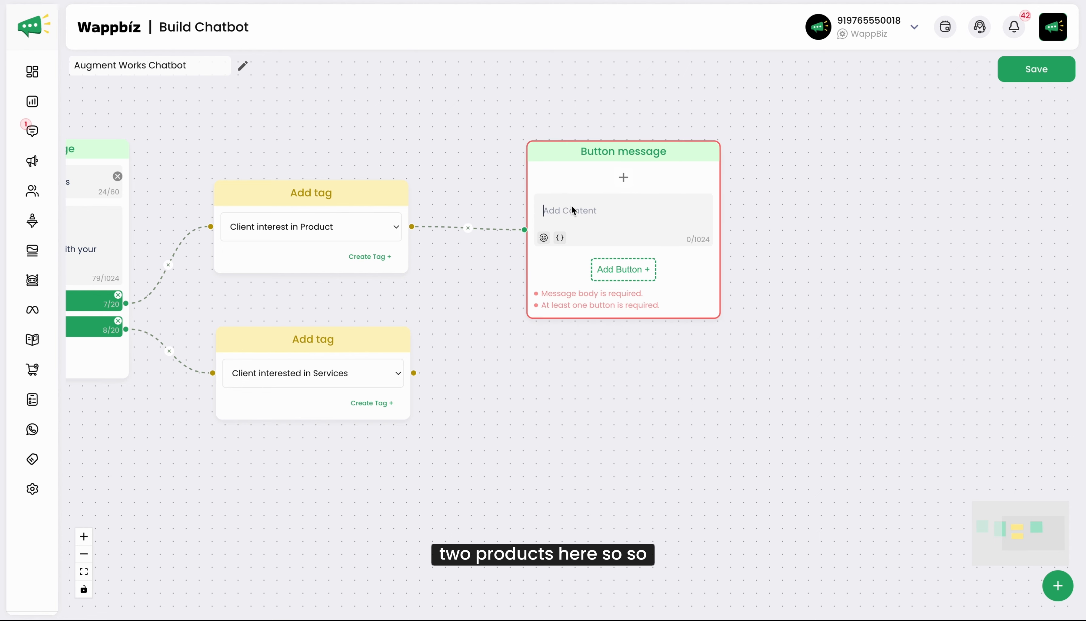
pyautogui.write('We have the following products for ')
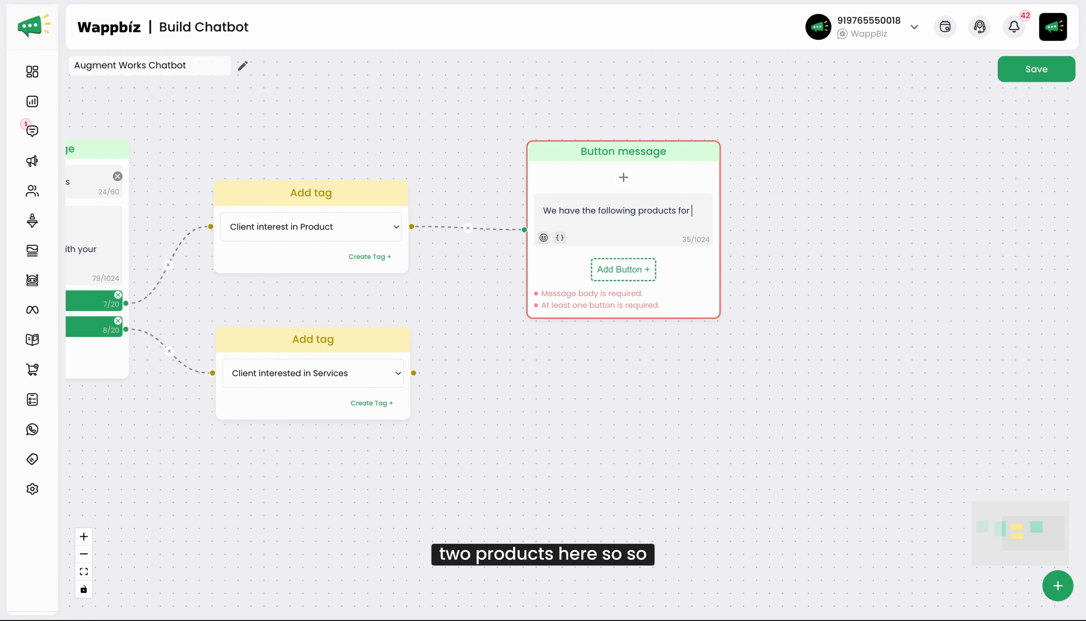
pyautogui.write('Communication betw')
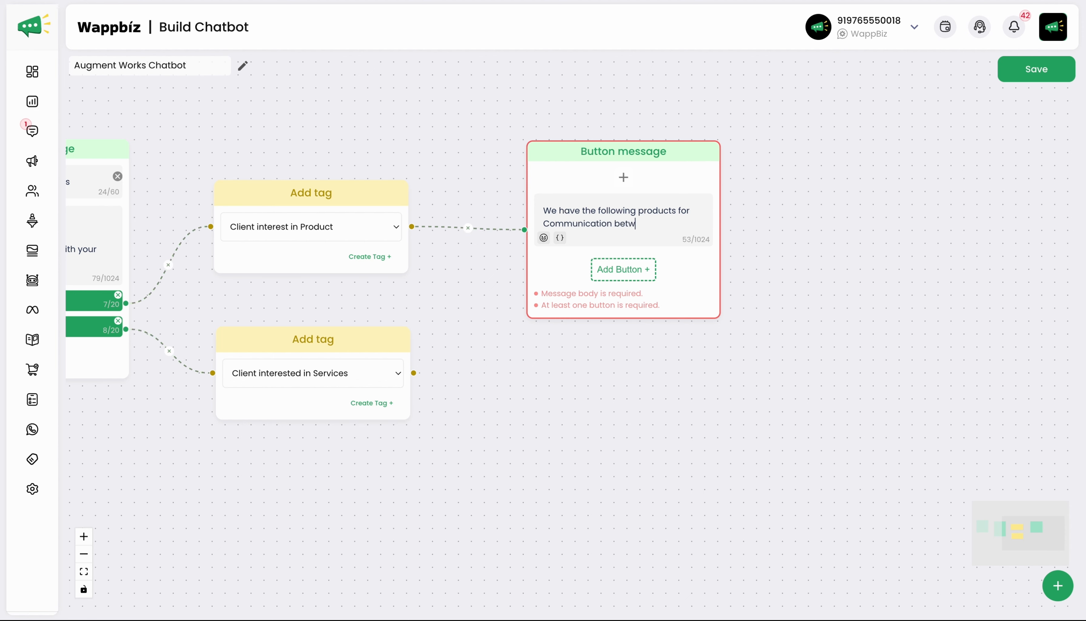
pyautogui.write('een Business and Real')
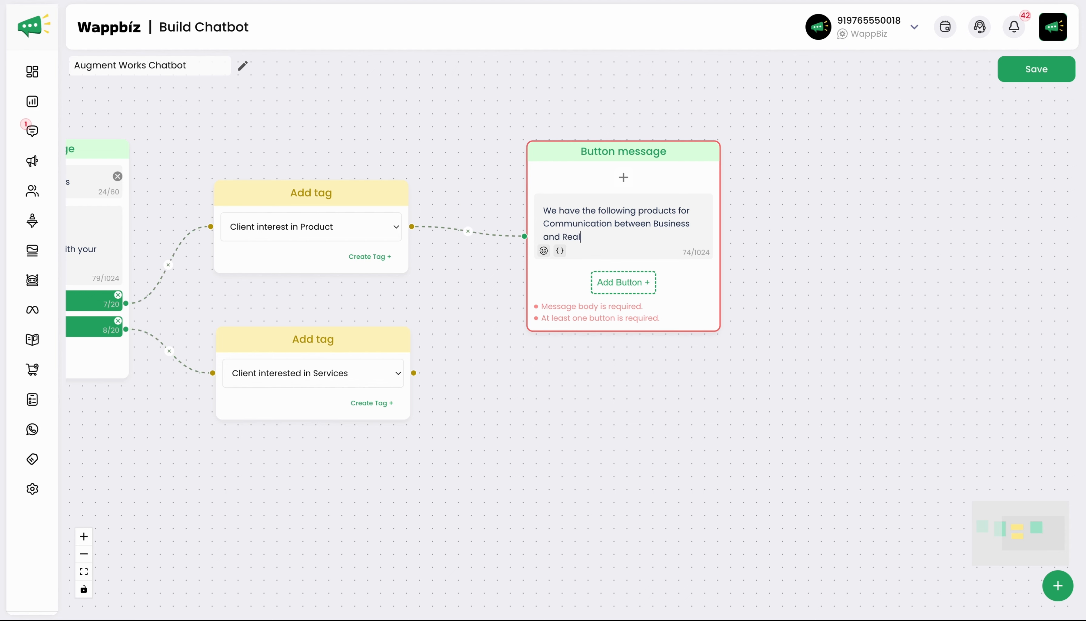
pyautogui.write(' Estate Sal')
pyautogui.press('BackSpace')
pyautogui.press('BackSpace')
pyautogui.press('BackSpace')
pyautogui.write('showcase')
# - Add two reply buttons to the products Button message, named "Wappbiz" and "Akar"
pyautogui.click(621, 282)
pyautogui.click(627, 272)
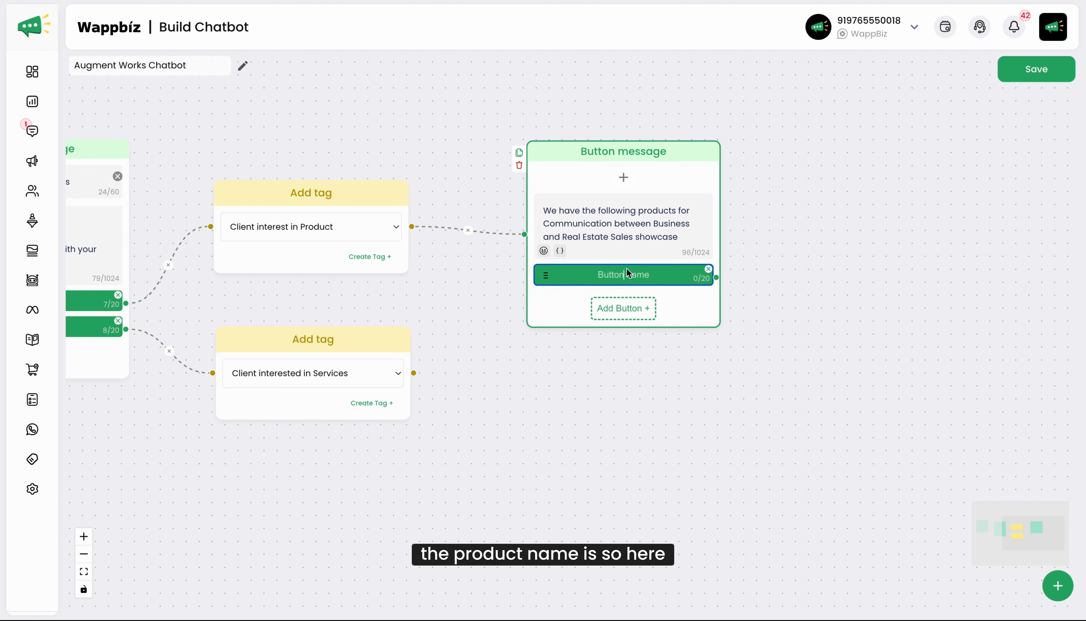
pyautogui.write('Wappbiz')
pyautogui.click(629, 307)
pyautogui.click(625, 299)
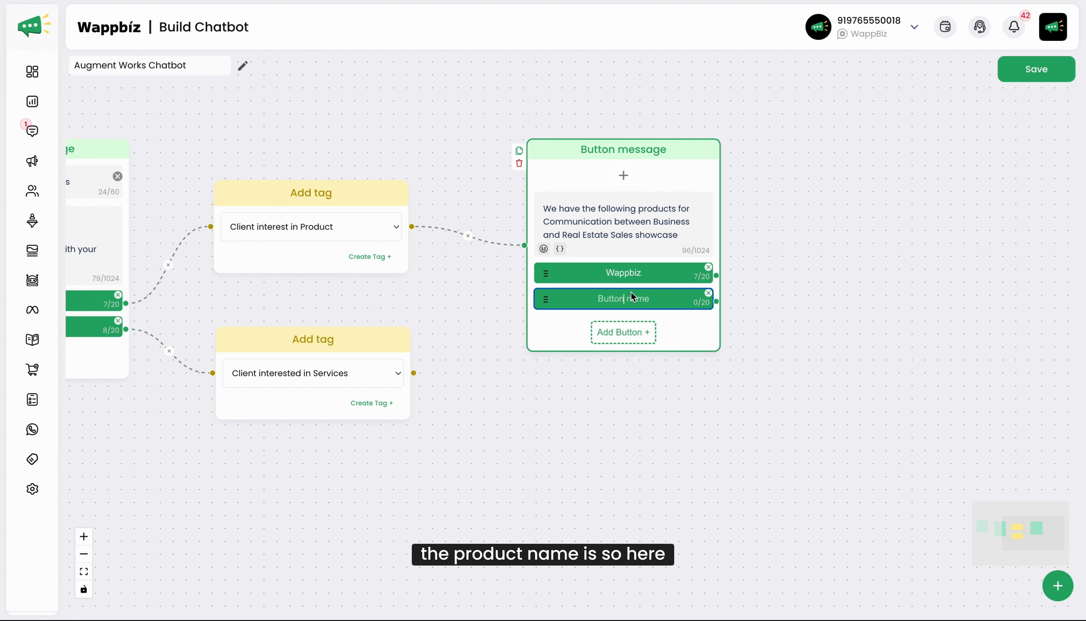
pyautogui.write('Aza')
pyautogui.press('BackSpace')
pyautogui.press('BackSpace')
pyautogui.click(778, 279)
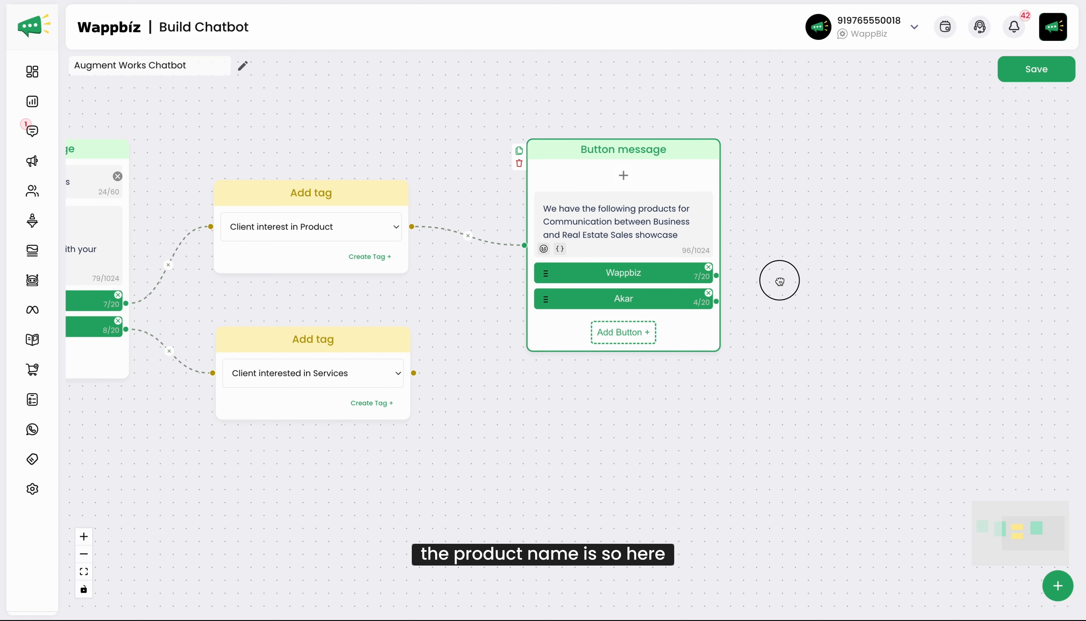
# - Move the products Button message node up to free space below it
pyautogui.moveTo(623, 145); pyautogui.dragTo(611, 85)
pyautogui.moveTo(505, 314); pyautogui.dragTo(478, 317)
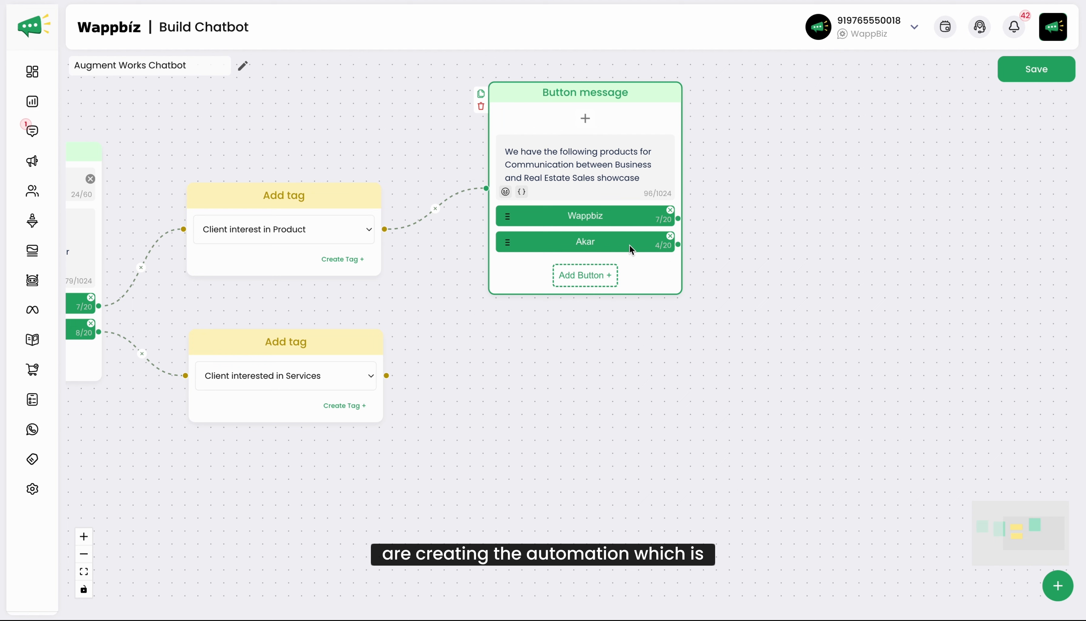
pyautogui.doubleClick(593, 217)
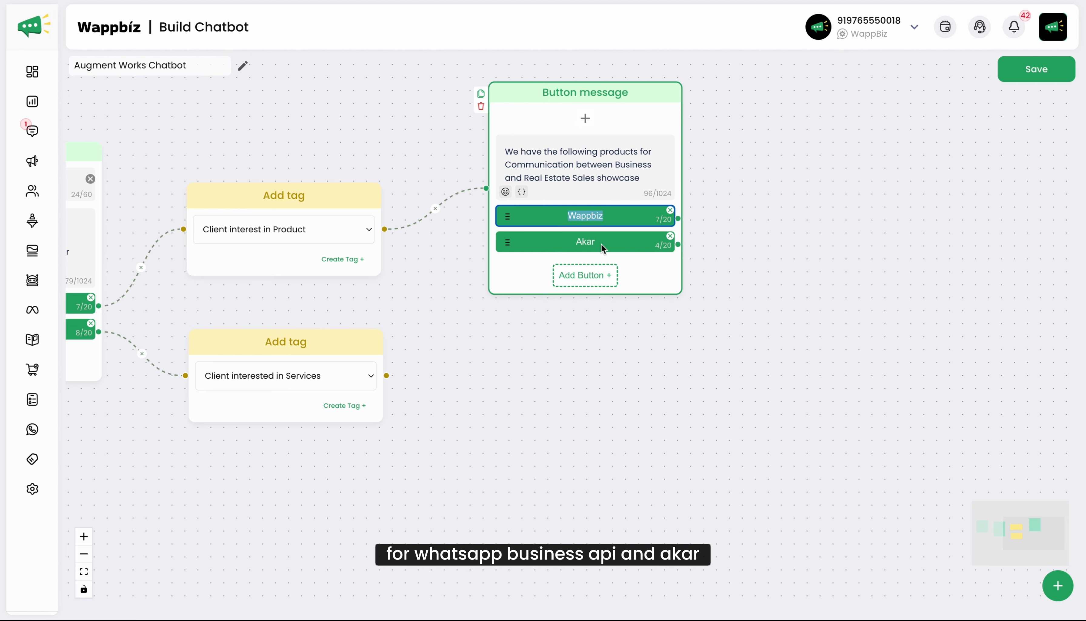
pyautogui.doubleClick(585, 244)
pyautogui.click(794, 324)
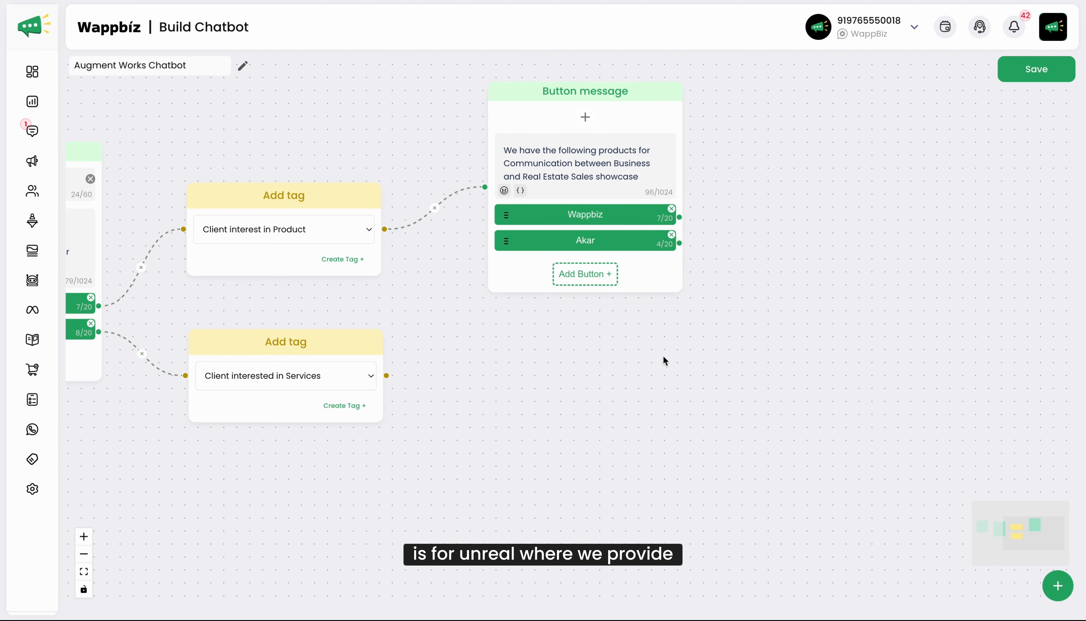
pyautogui.moveTo(594, 152); pyautogui.dragTo(598, 143)
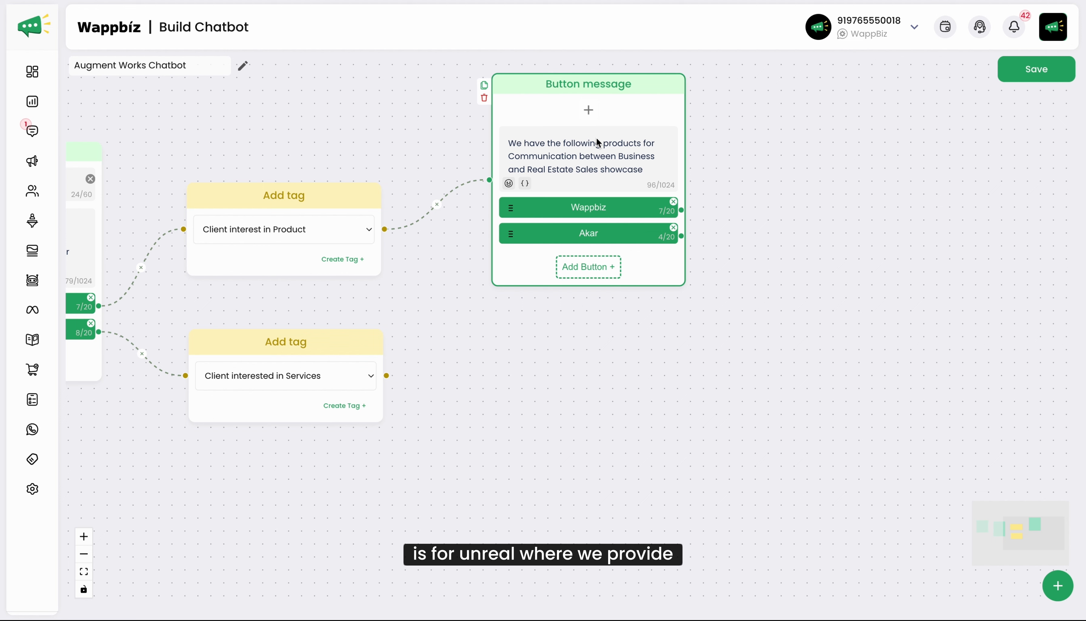
pyautogui.click(728, 211)
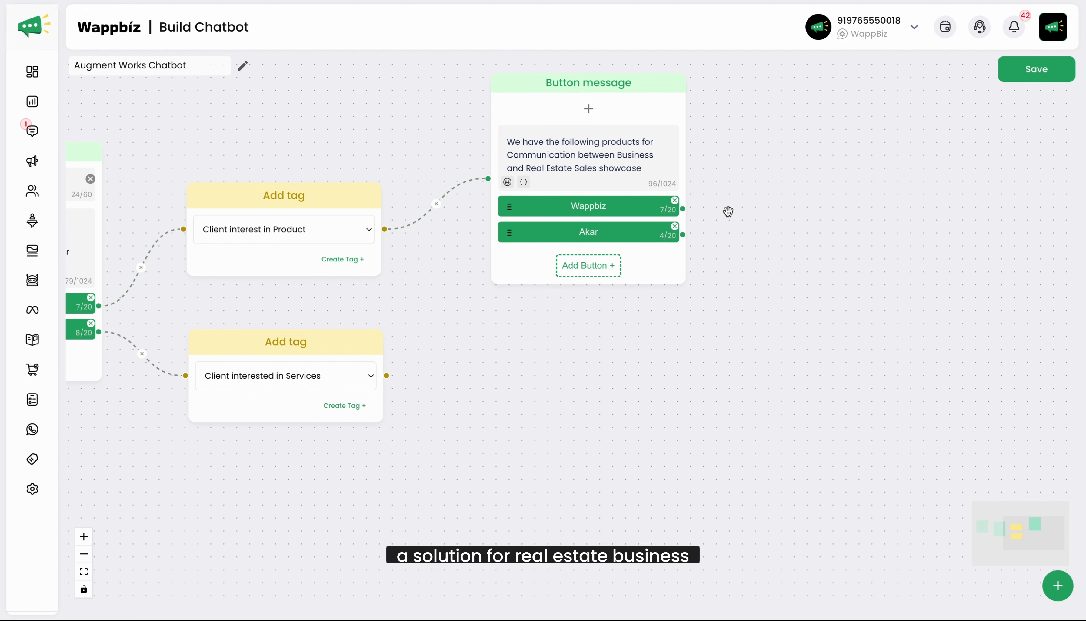
# - Add a List message node below the products Button message and connect the "Client interested in Services" node to it
pyautogui.moveTo(702, 322); pyautogui.dragTo(703, 290)
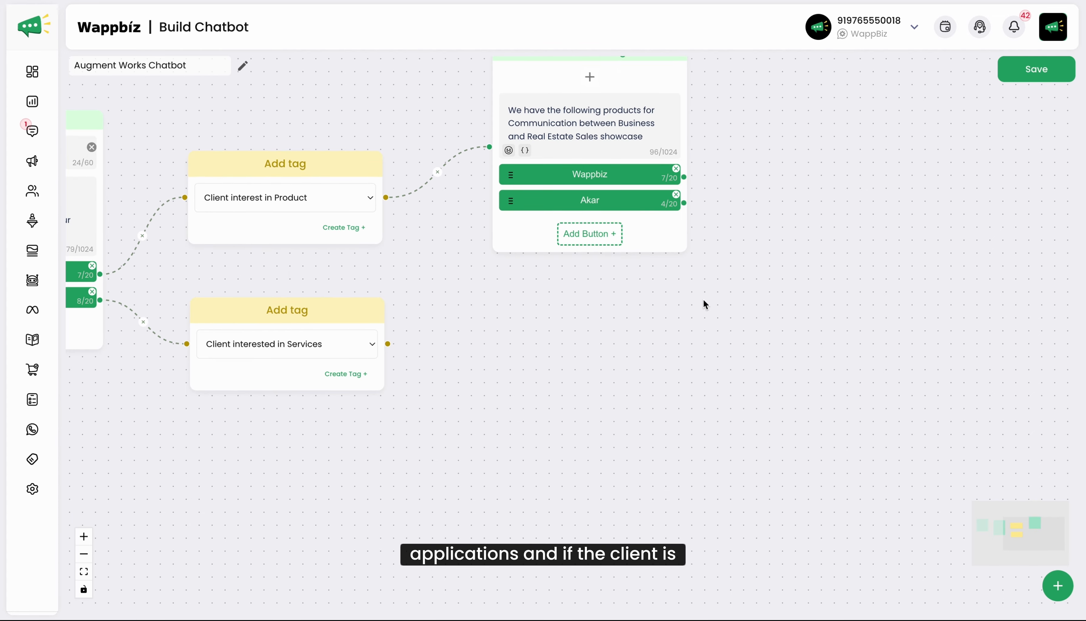
pyautogui.click(1058, 586)
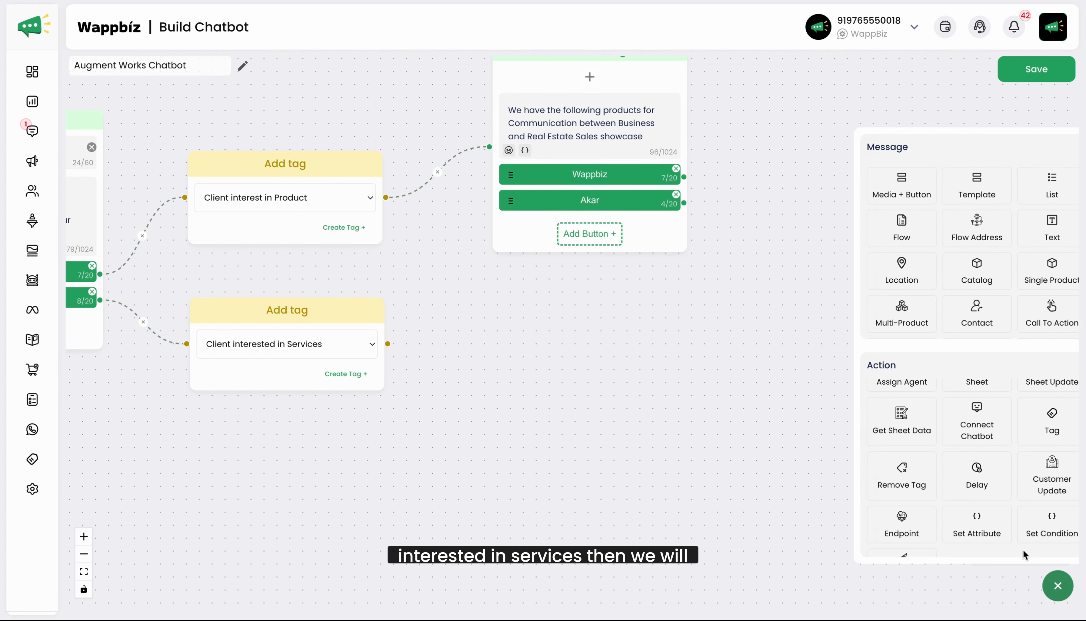
pyautogui.click(1031, 184)
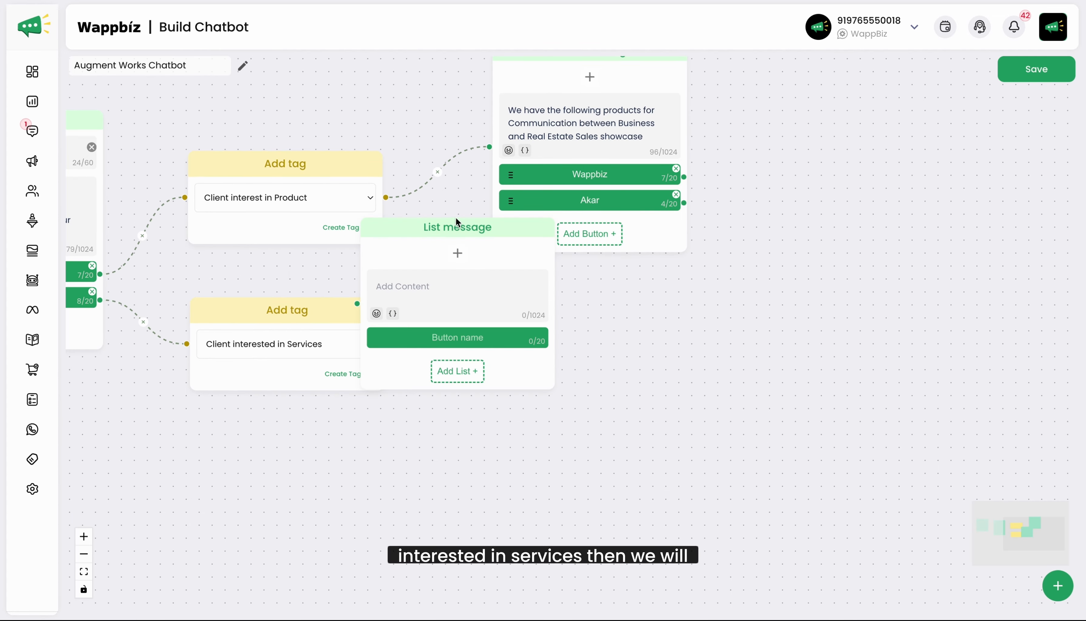
pyautogui.moveTo(459, 228); pyautogui.dragTo(587, 303)
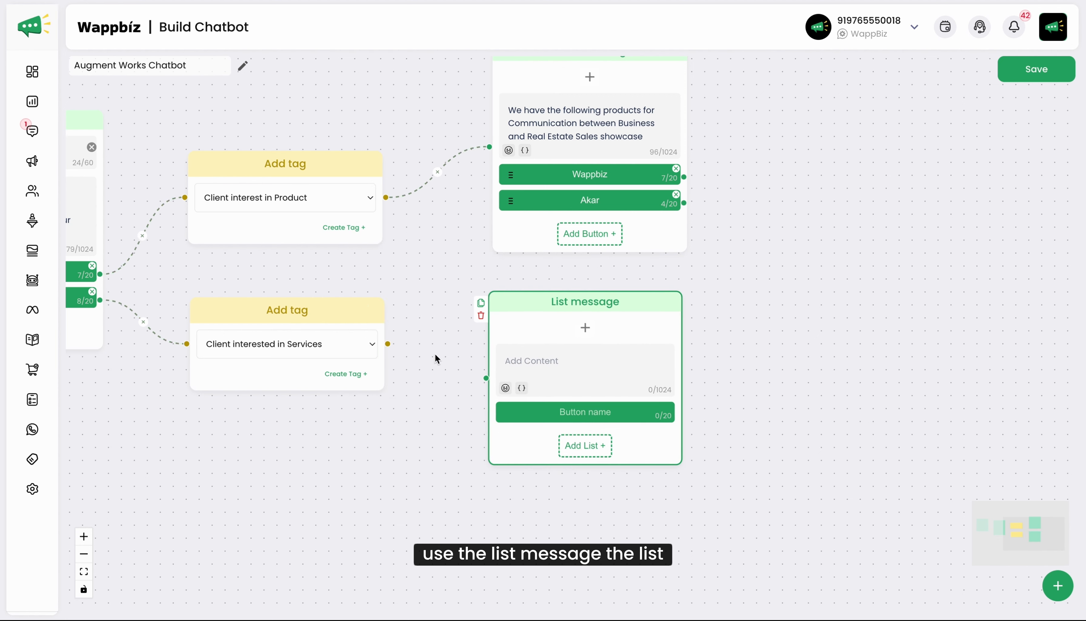
pyautogui.moveTo(388, 344); pyautogui.dragTo(486, 379)
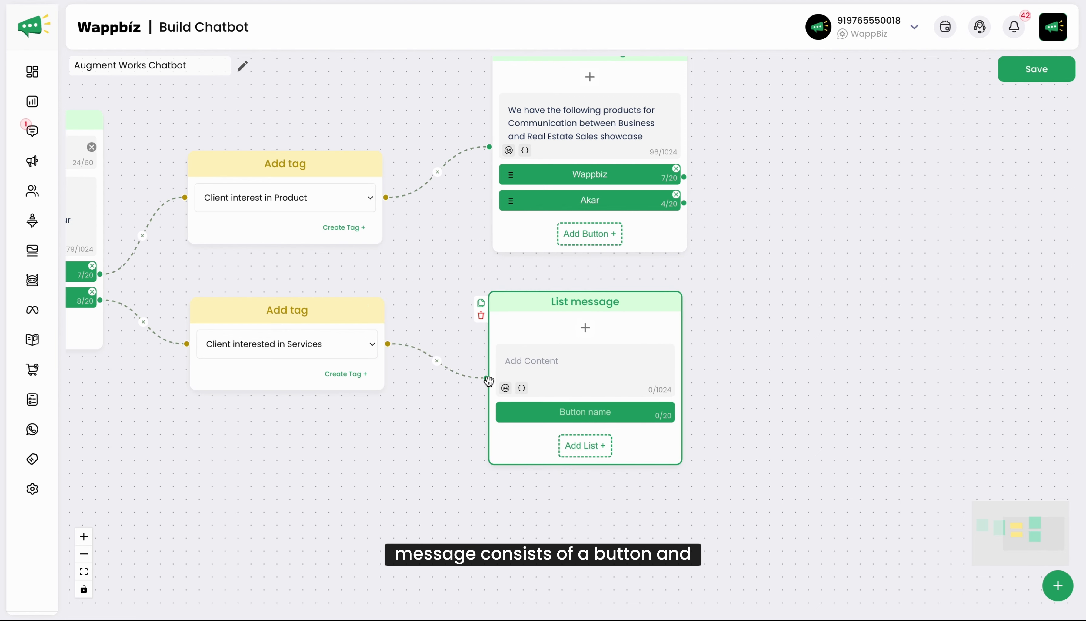
pyautogui.click(567, 412)
pyautogui.click(602, 454)
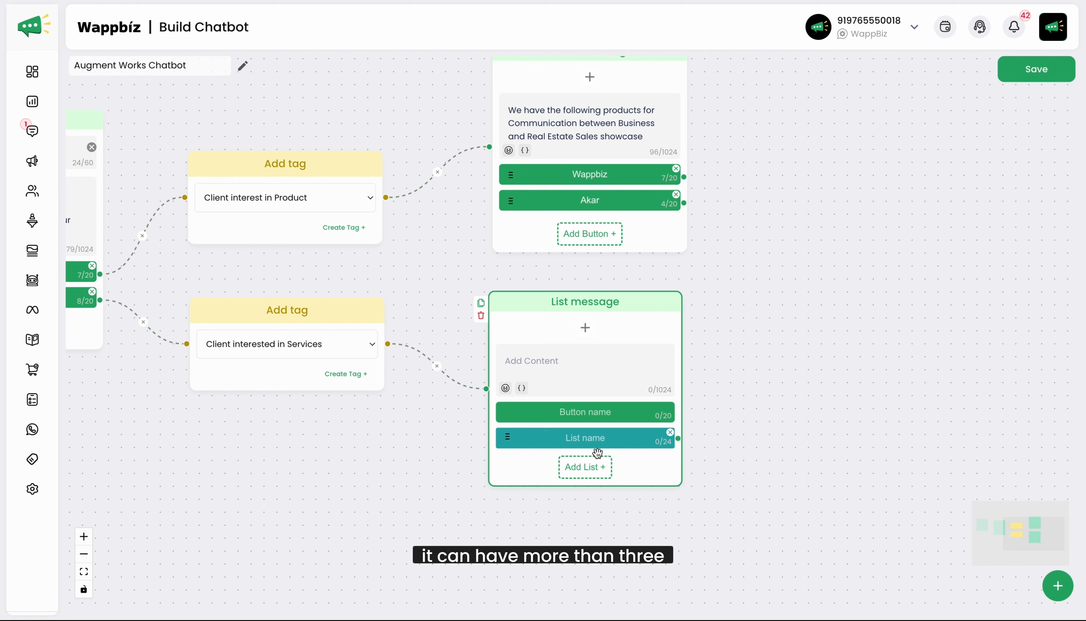
pyautogui.click(599, 471)
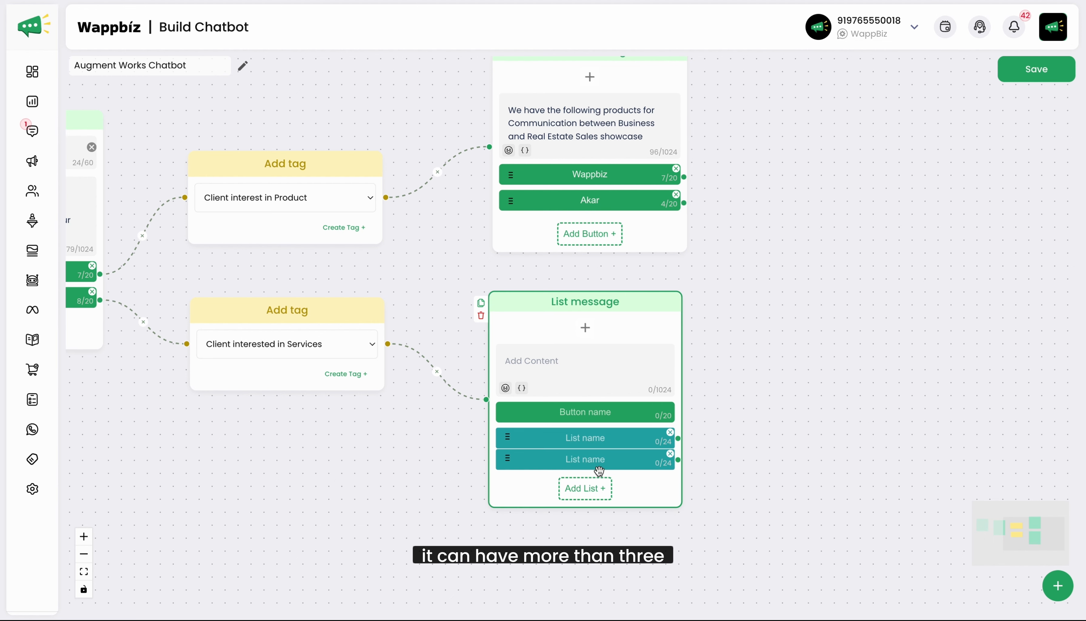
pyautogui.click(670, 454)
pyautogui.click(670, 433)
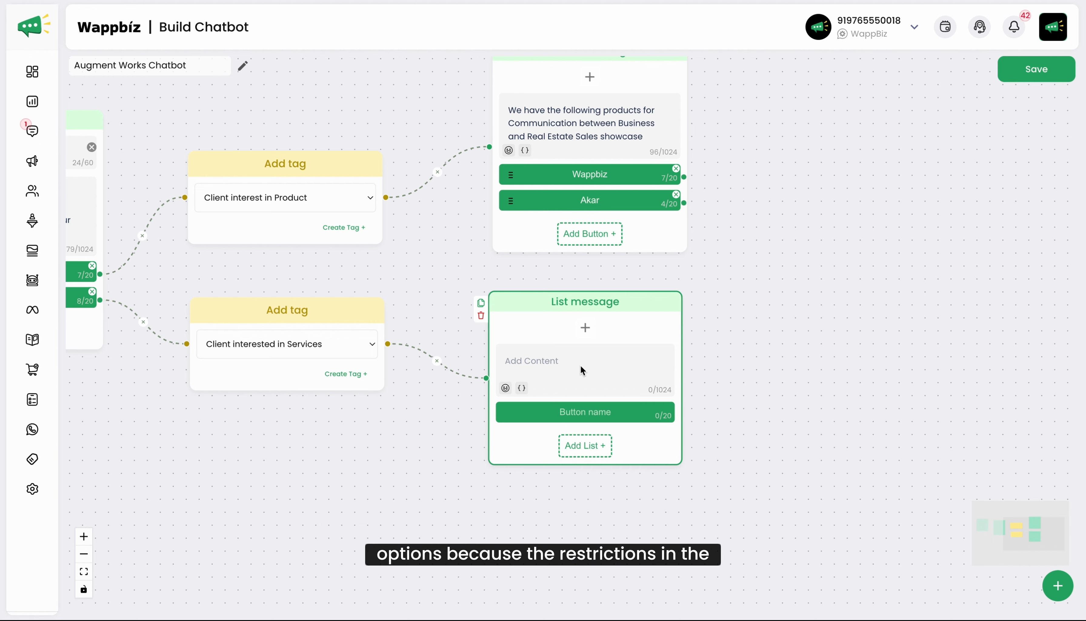
# - Write the List message's body: "We works in multiple services, Please select your interest"
pyautogui.click(581, 366)
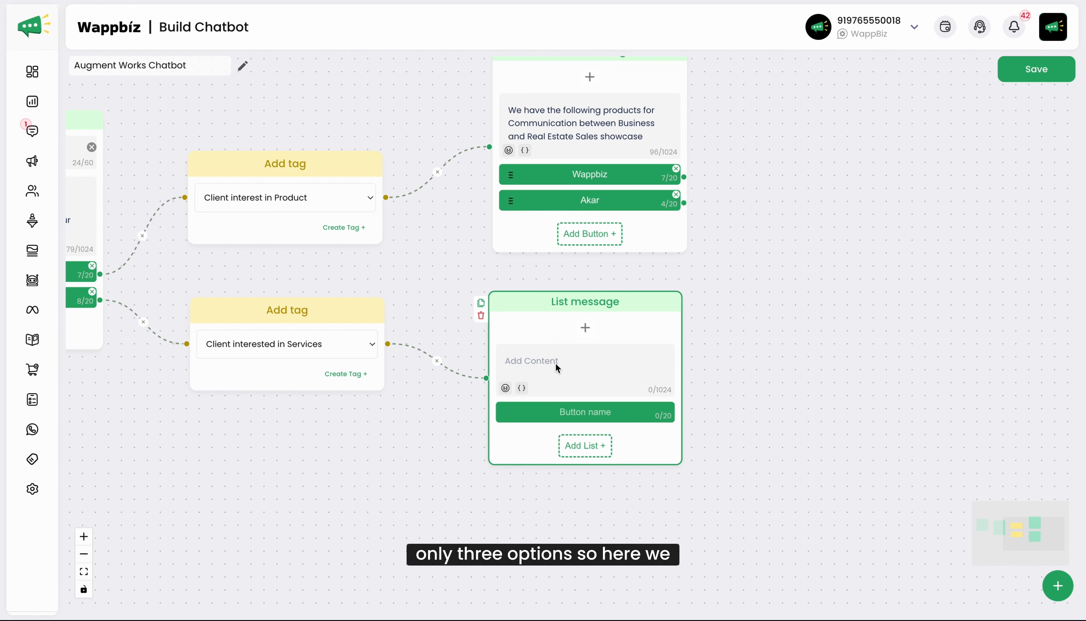
pyautogui.write('We provides a lot')
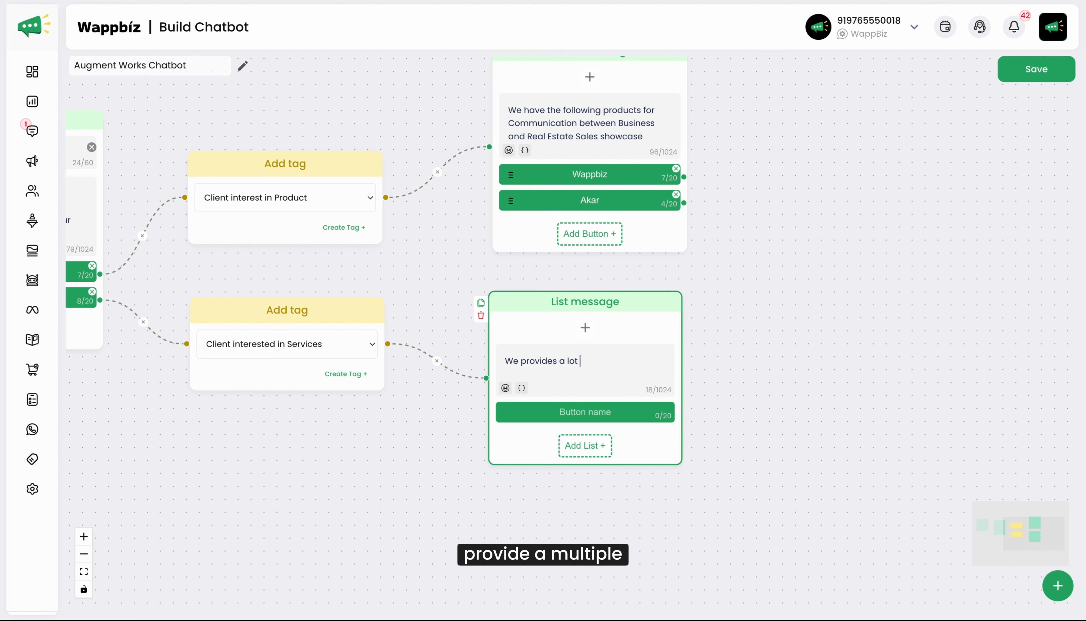
pyautogui.press('BackSpace')
pyautogui.press('BackSpace')
pyautogui.press('BackSpace')
pyautogui.press('BackSpace')
pyautogui.press('BackSpace')
pyautogui.press('BackSpace')
pyautogui.press('BackSpace')
pyautogui.press('BackSpace')
pyautogui.press('BackSpace')
pyautogui.press('BackSpace')
pyautogui.press('BackSpace')
pyautogui.press('BackSpace')
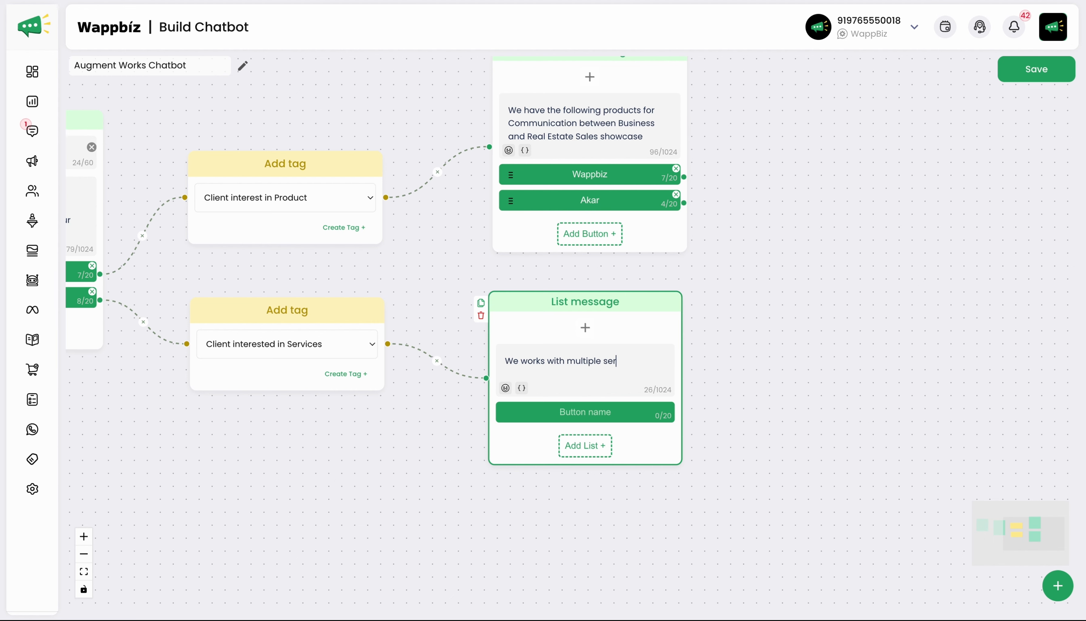
pyautogui.press('BackSpace')
pyautogui.press('BackSpace')
pyautogui.press('BackSpace')
pyautogui.press('BackSpace')
pyautogui.press('BackSpace')
pyautogui.write('multiple ser')
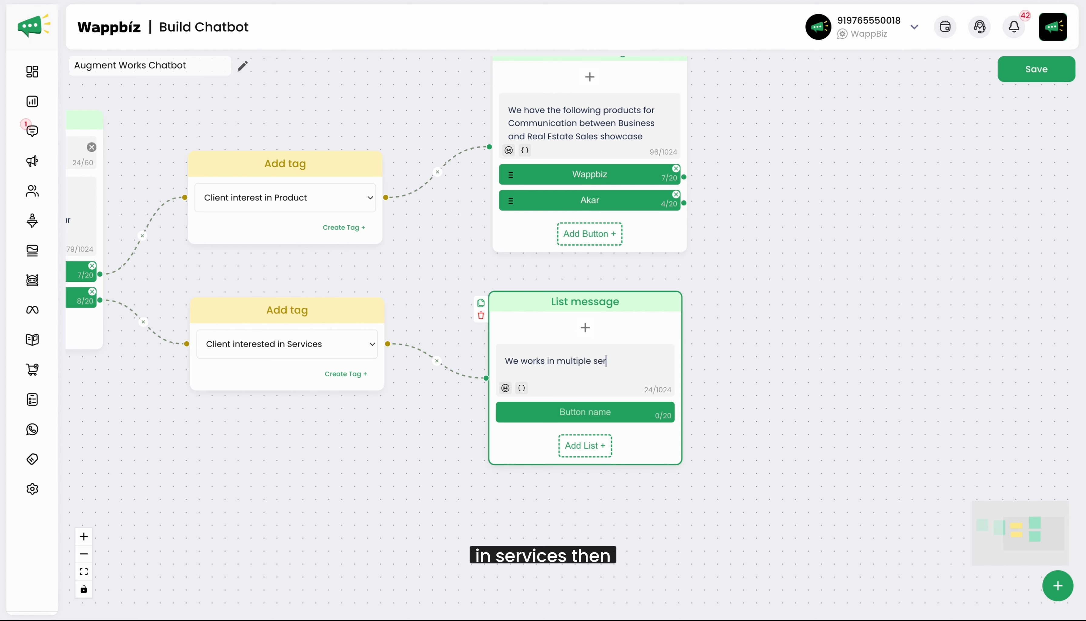
pyautogui.write('vices, Please select your interest')
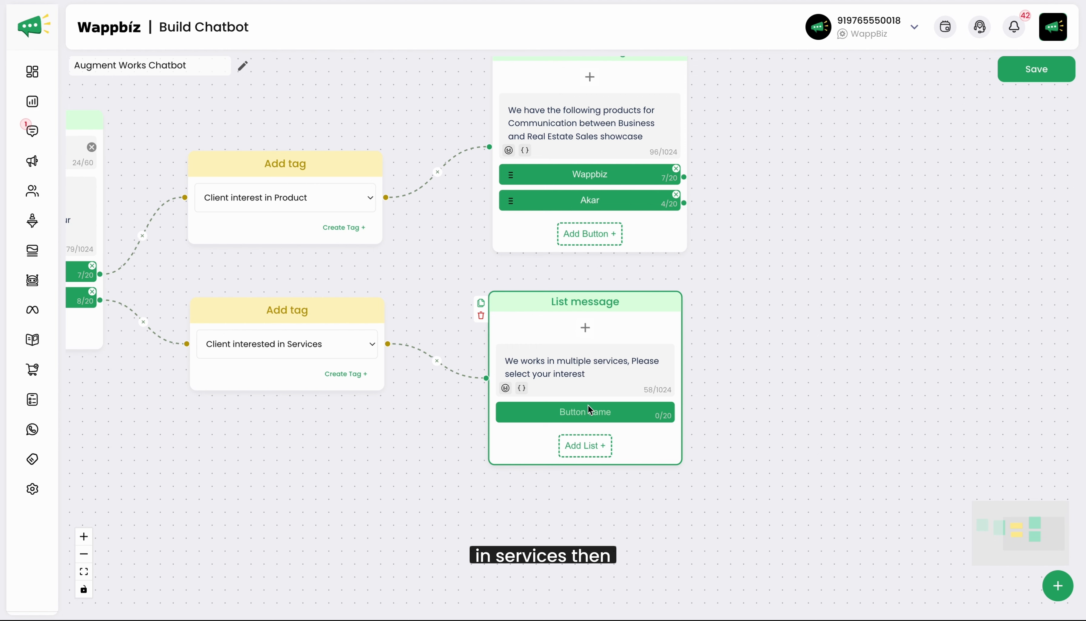
# - Name the List message's button "Services"
pyautogui.click(584, 418)
pyautogui.write('se')
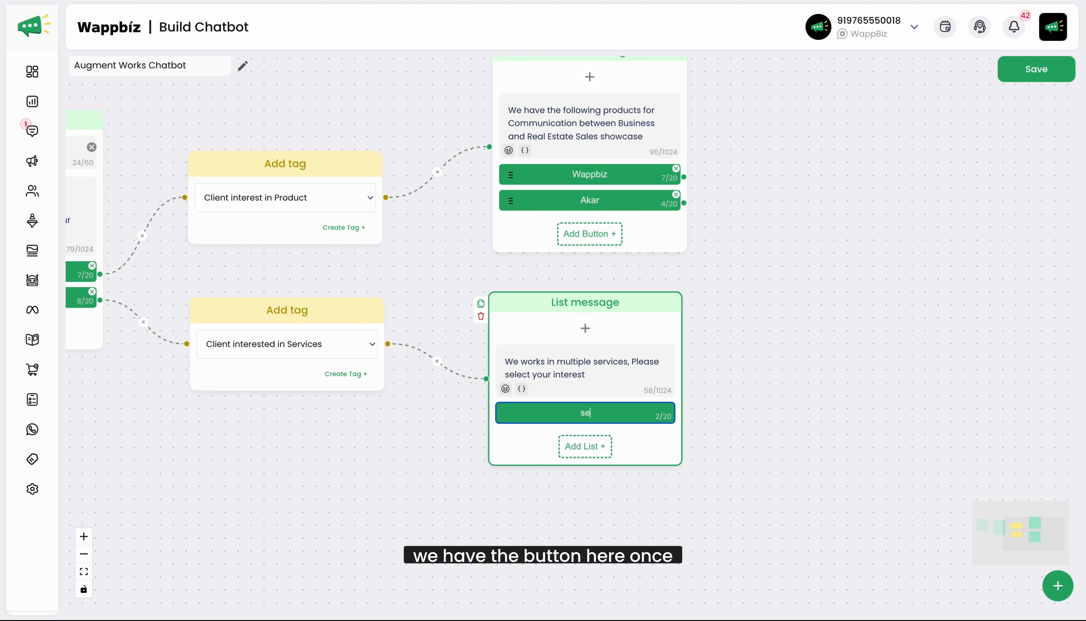
pyautogui.press('BackSpace')
pyautogui.press('BackSpace')
pyautogui.write('Services')
# - Add two list options to the services List message, named "Web Development" and "App Development"
pyautogui.click(608, 449)
pyautogui.moveTo(739, 441); pyautogui.dragTo(730, 276)
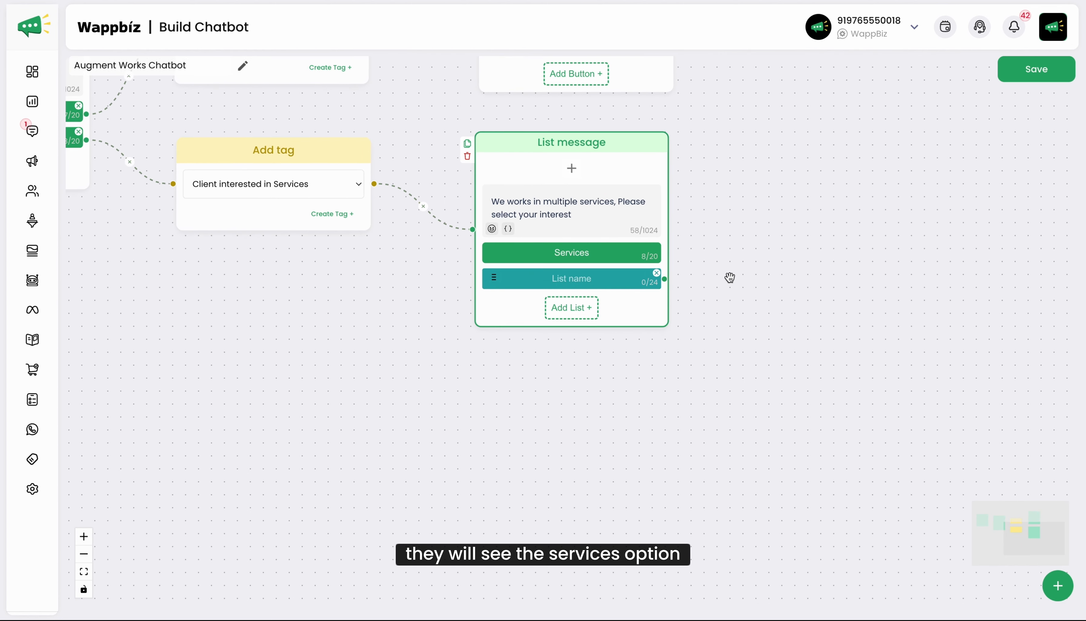
pyautogui.click(561, 280)
pyautogui.write('W')
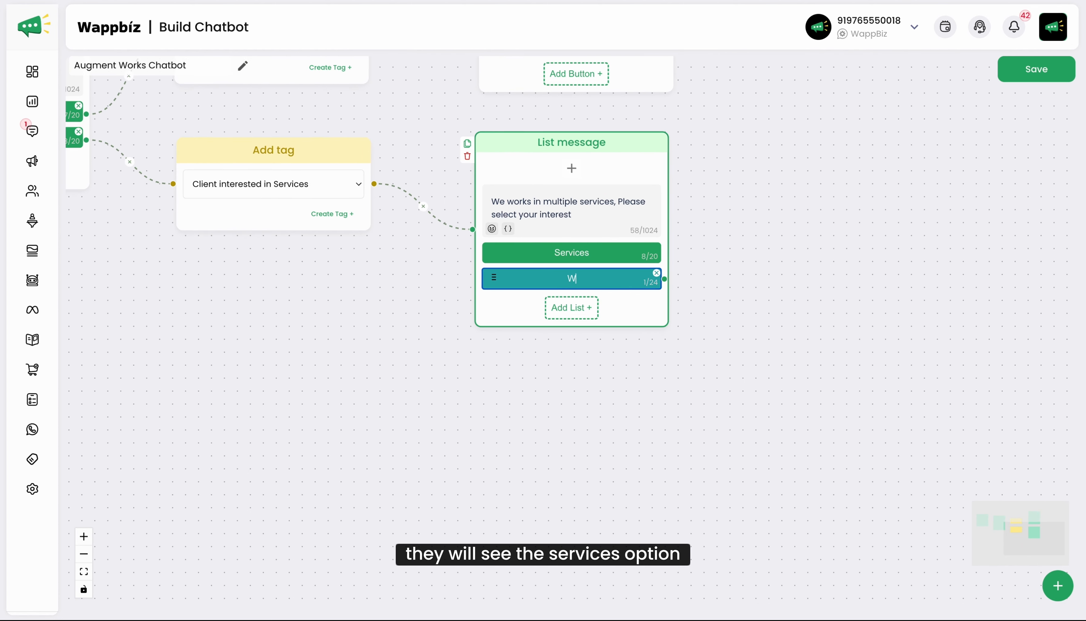
pyautogui.write('eb Development')
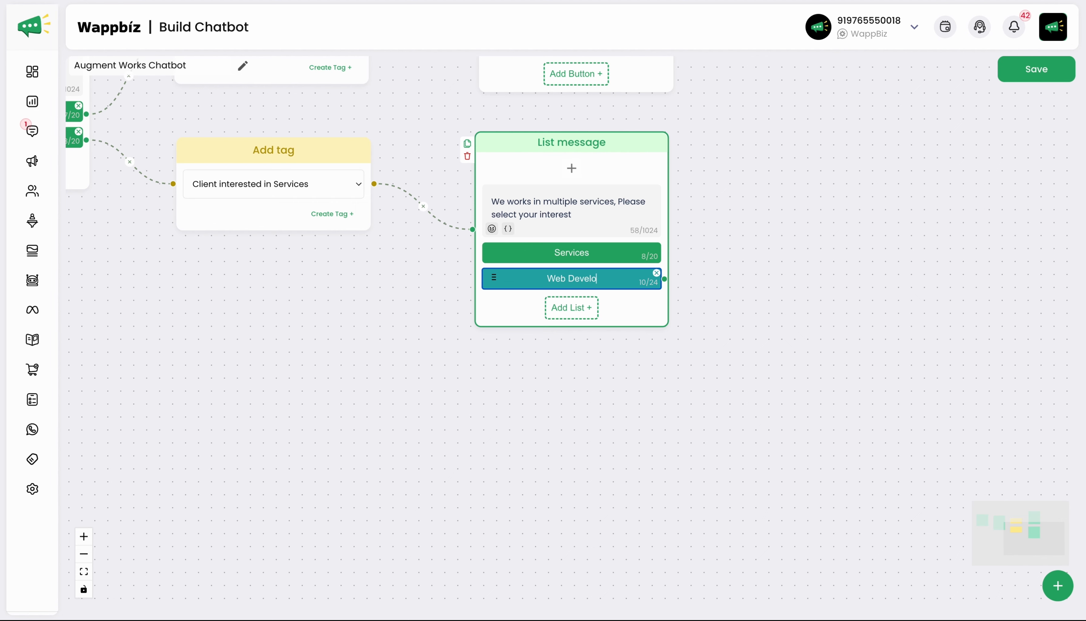
pyautogui.click(573, 314)
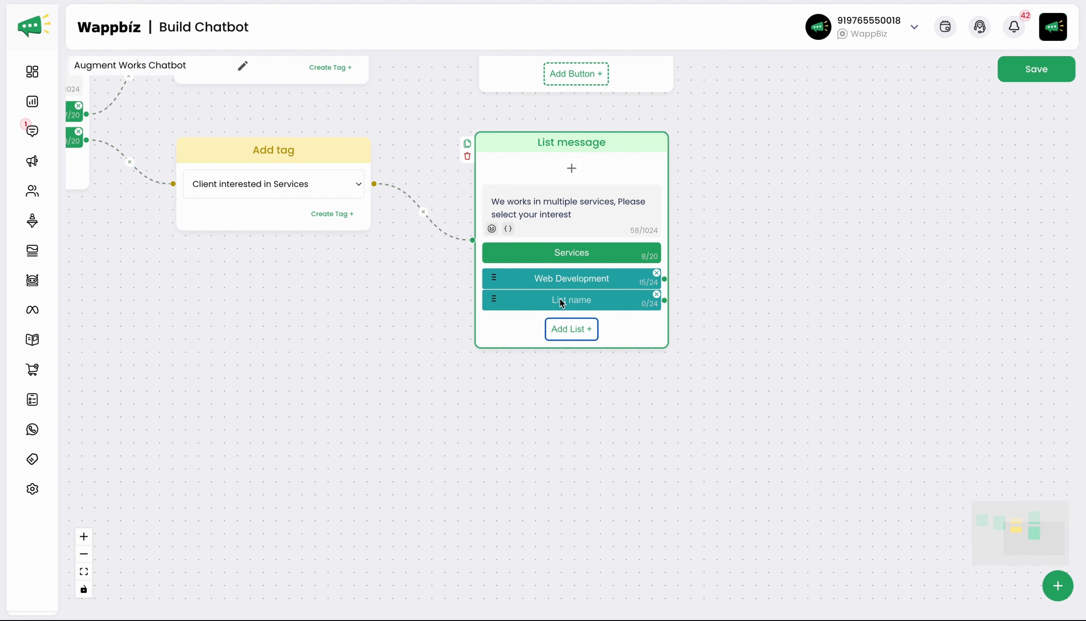
pyautogui.click(561, 302)
pyautogui.write('App ')
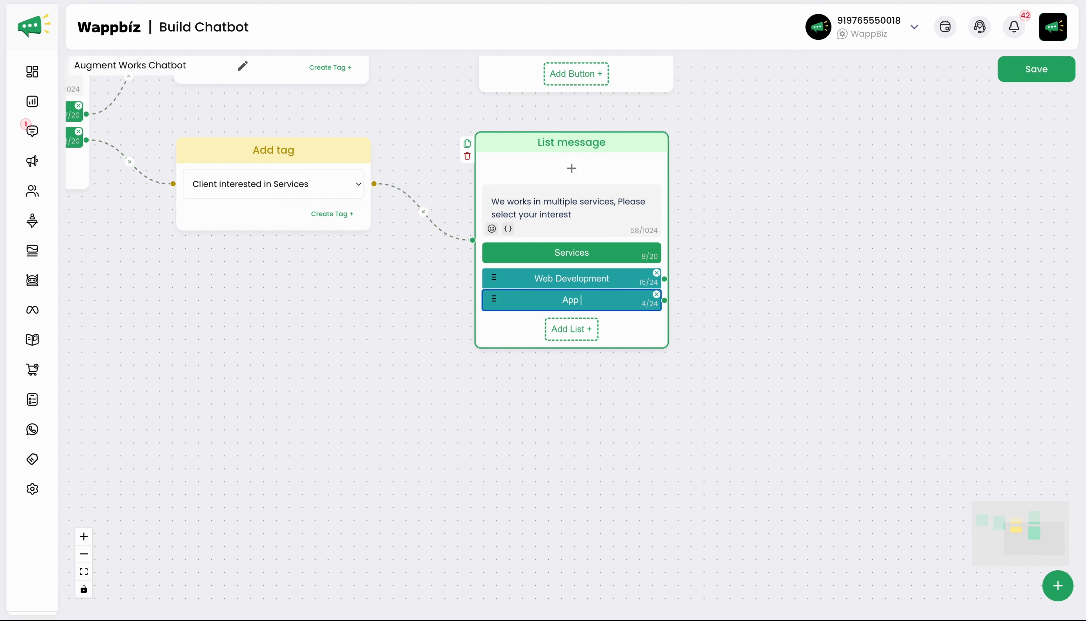
pyautogui.write('Development')
# - Add the list options "UI UX Solution" and "AR/VR Training Modules" below "App Development"
pyautogui.click(570, 327)
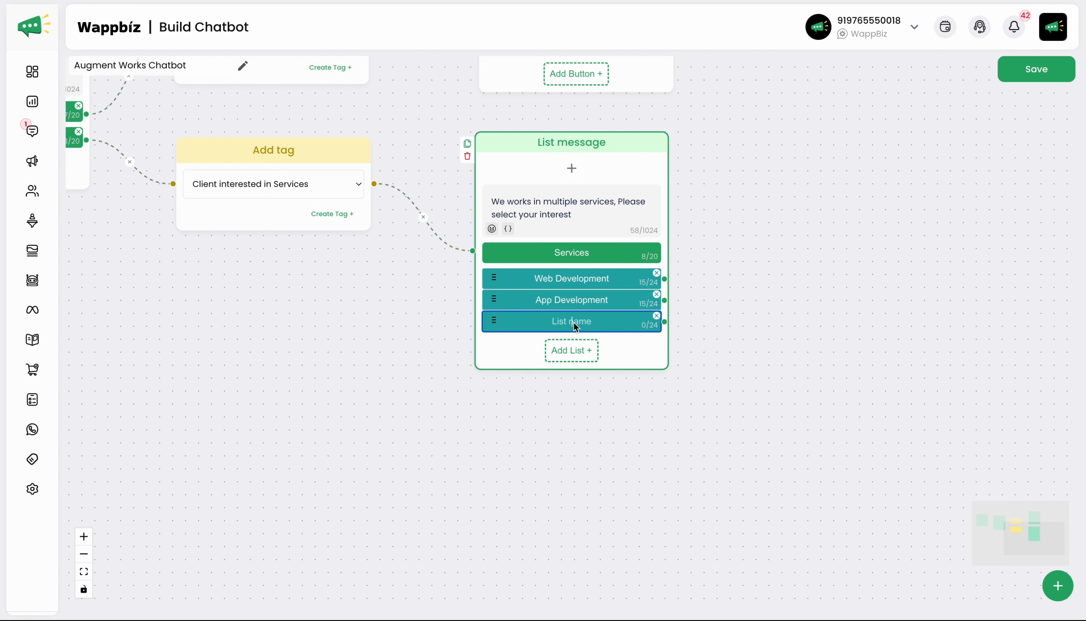
pyautogui.write('UI UX Solution')
pyautogui.click(582, 352)
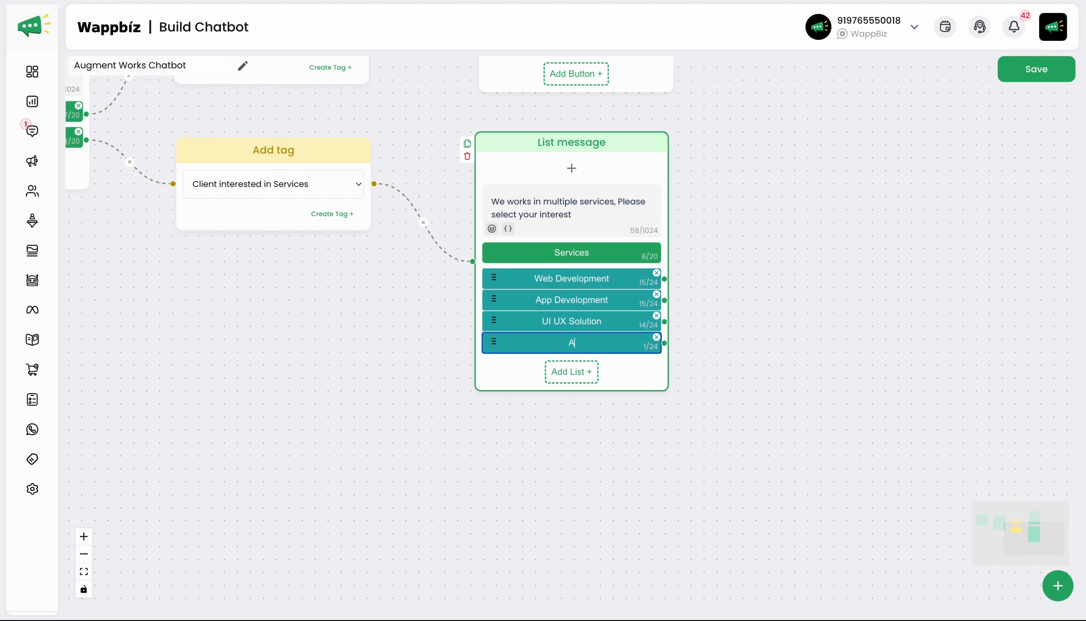
pyautogui.write('AR/VR Training Modules')
# - Add the list options "AI Agents" and "Custom Developments" at the end of the services list
pyautogui.click(582, 373)
pyautogui.click(583, 373)
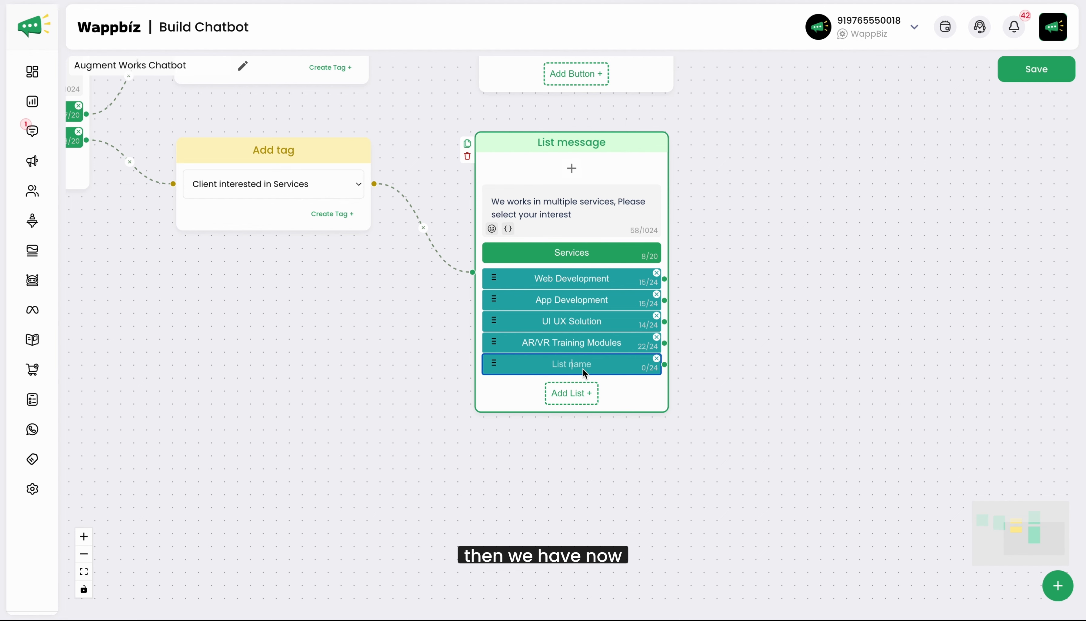
pyautogui.write('AI Agents')
pyautogui.click(572, 393)
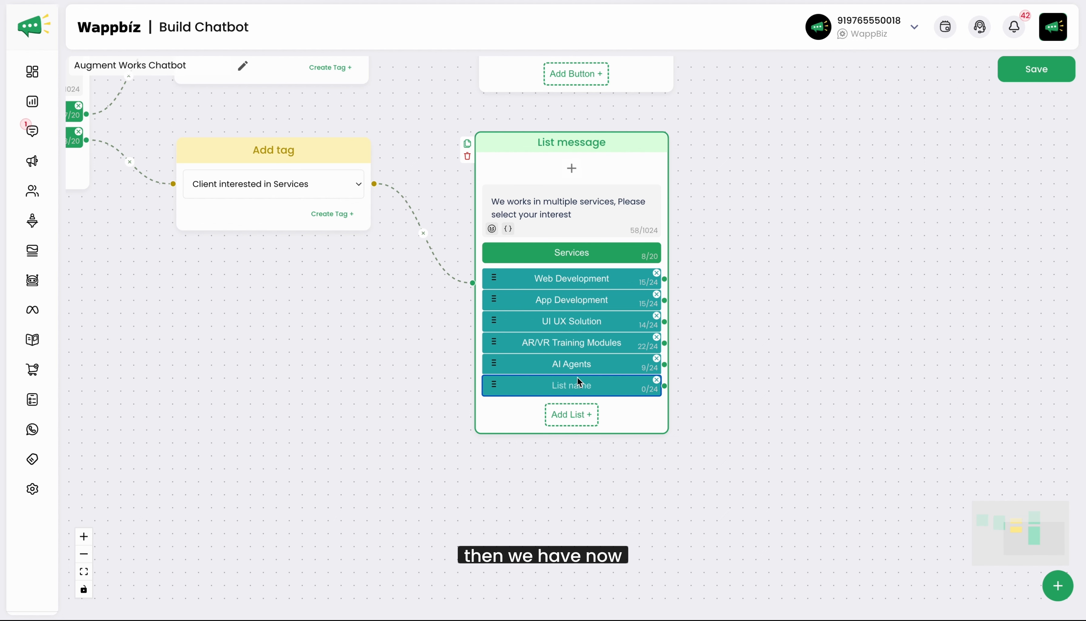
pyautogui.write('Custom Developments')
# - Add a Call To Action message node to the right of the products Button message and connect the "Wappbiz" button to it
pyautogui.click(728, 364)
pyautogui.moveTo(728, 364); pyautogui.dragTo(614, 418)
pyautogui.scroll(-2, 614, 417)
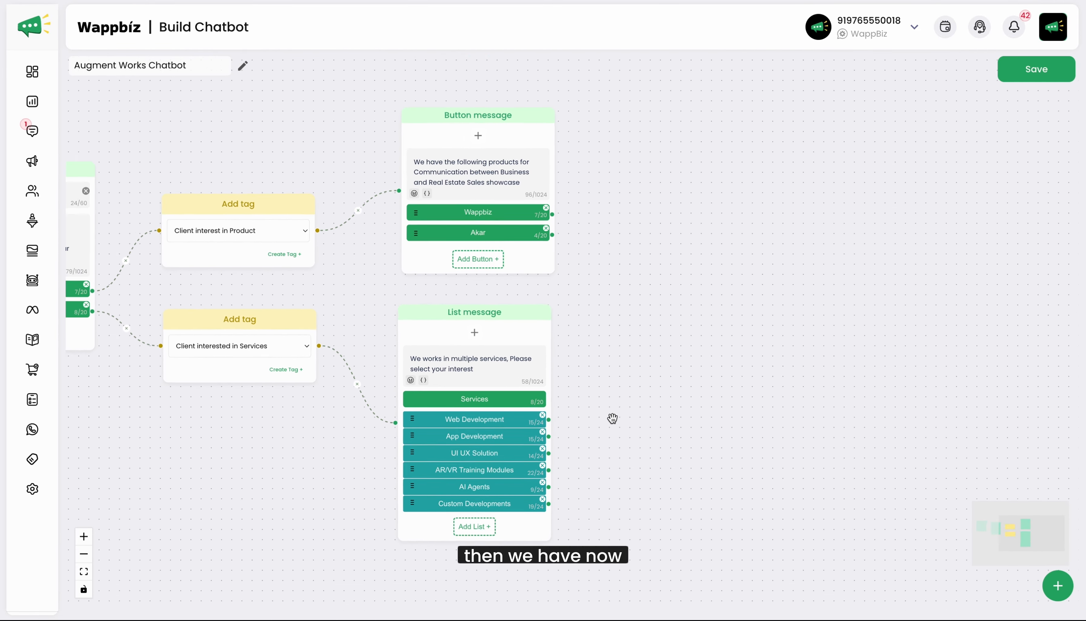
pyautogui.moveTo(675, 341); pyautogui.dragTo(626, 314)
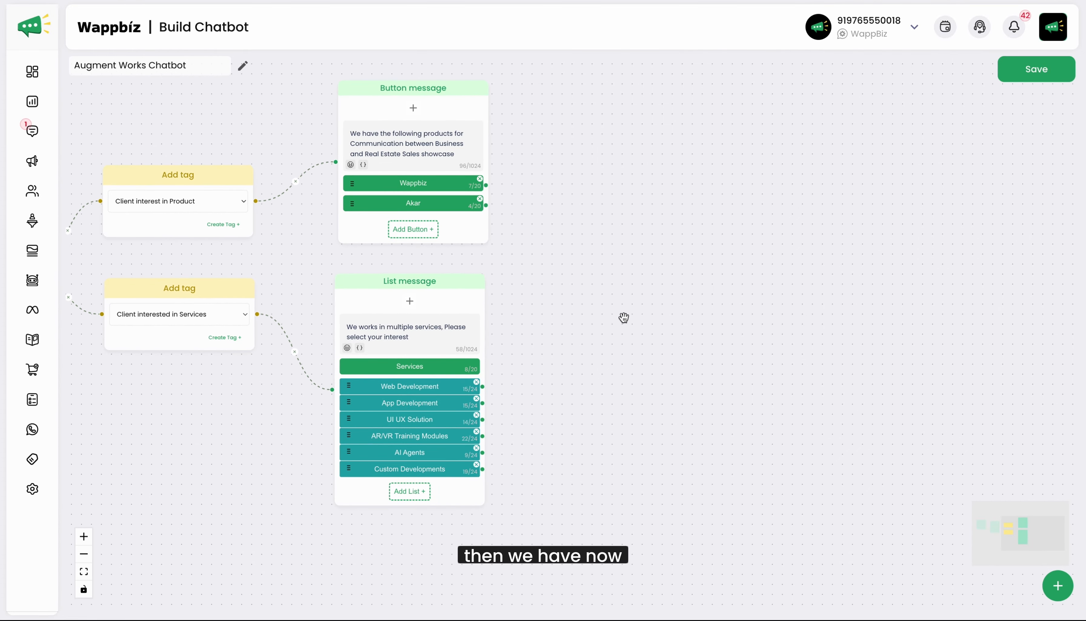
pyautogui.click(449, 89)
pyautogui.moveTo(712, 280); pyautogui.dragTo(686, 286)
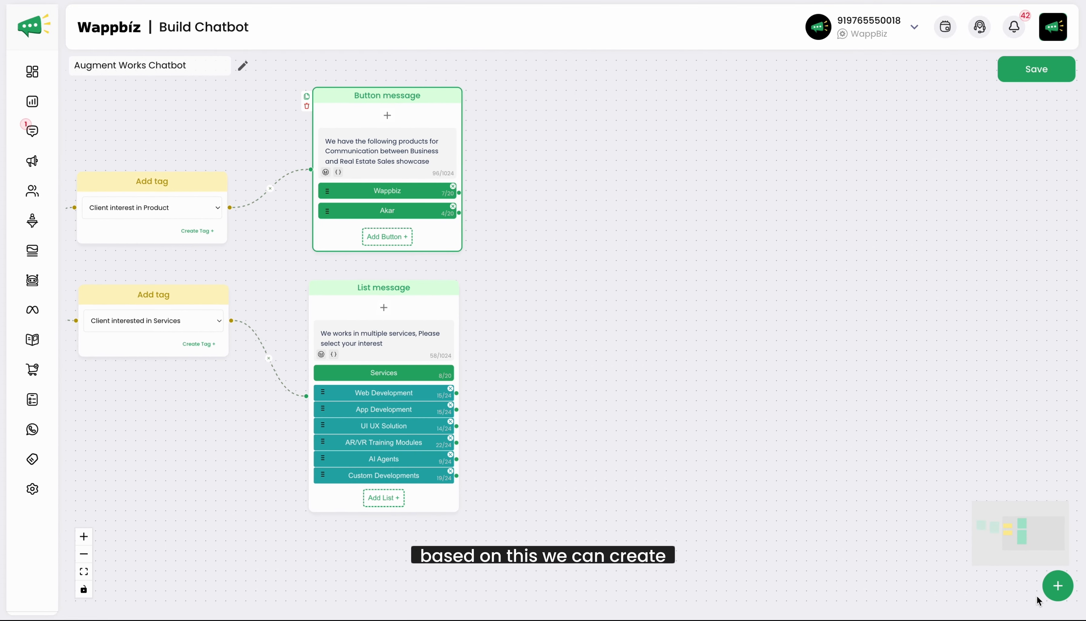
pyautogui.click(1056, 587)
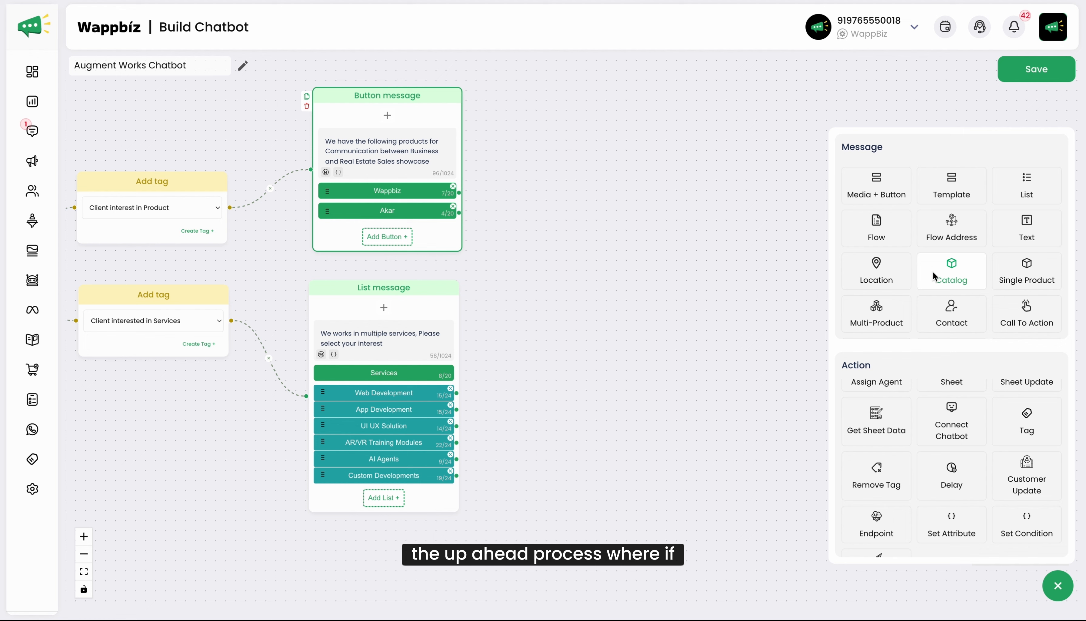
pyautogui.scroll(-2, 933, 272)
pyautogui.scroll(2, 933, 271)
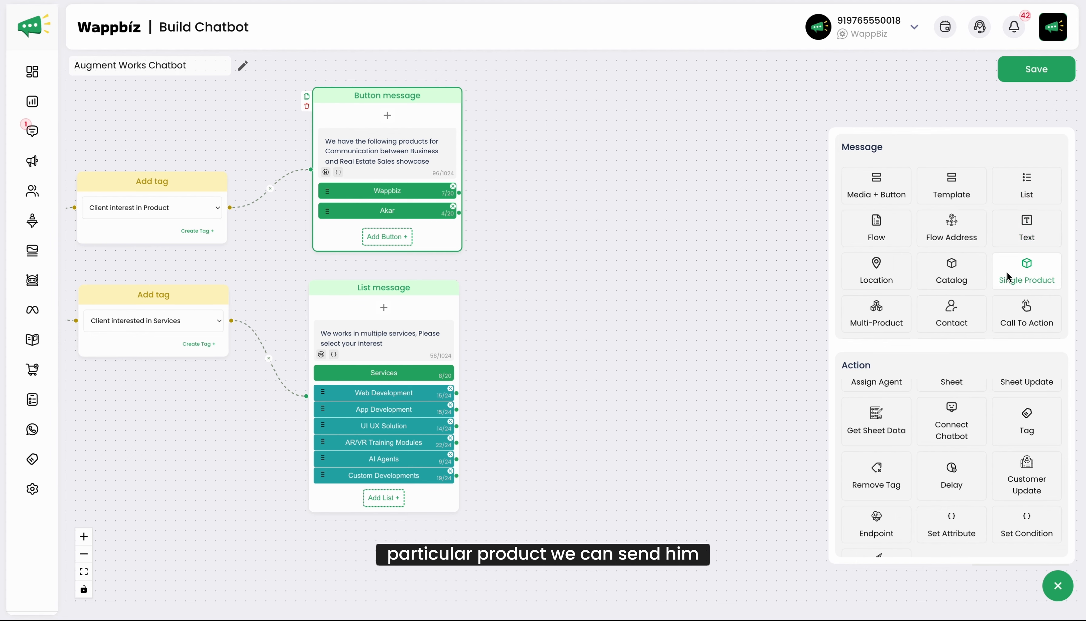
pyautogui.scroll(-1, 1007, 272)
pyautogui.scroll(-2, 1007, 272)
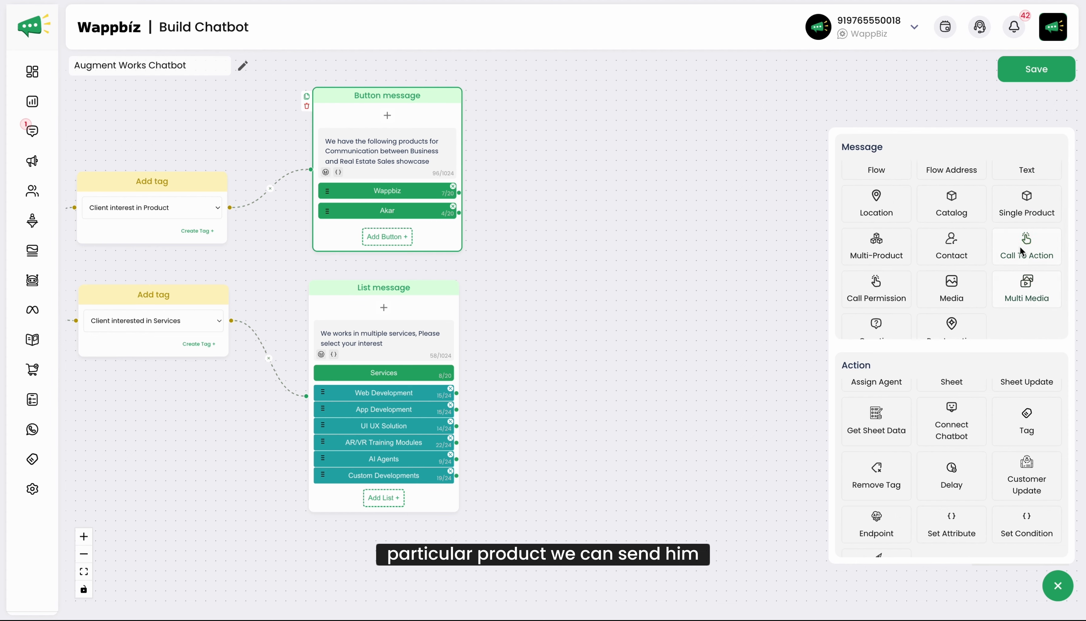
pyautogui.click(1020, 247)
pyautogui.moveTo(485, 221); pyautogui.dragTo(716, 79)
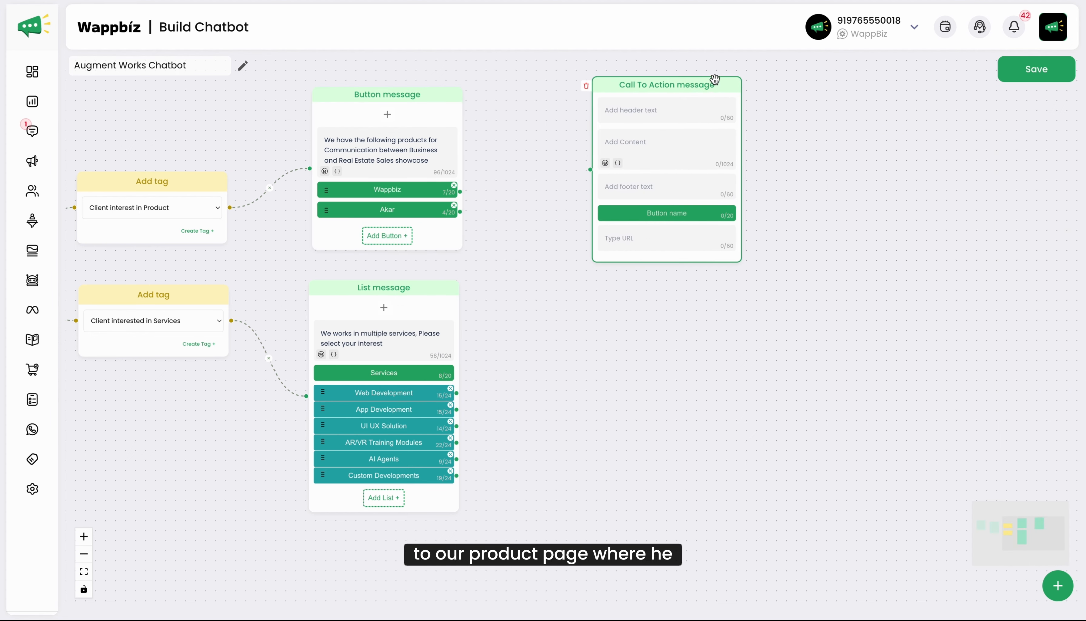
pyautogui.moveTo(545, 237); pyautogui.dragTo(544, 328)
pyautogui.moveTo(643, 172); pyautogui.dragTo(643, 137)
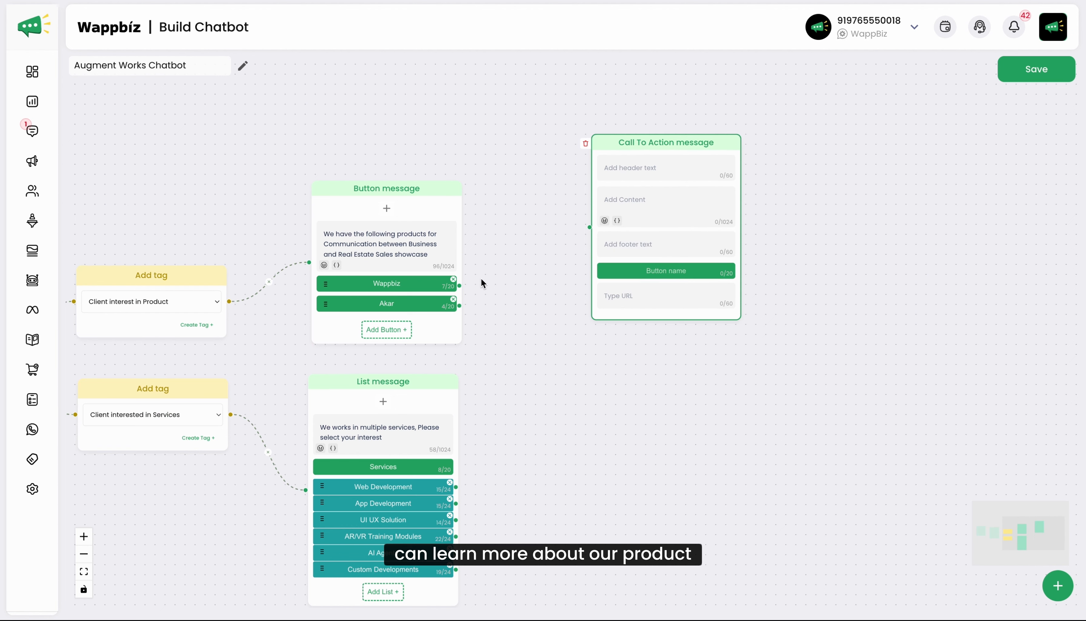
pyautogui.moveTo(459, 286); pyautogui.dragTo(589, 227)
# - Set the Call To Action content to "Wappbiz is a tools which is developed with the Official Partnership with Meta and using the most secure API for Communication"
pyautogui.click(635, 199)
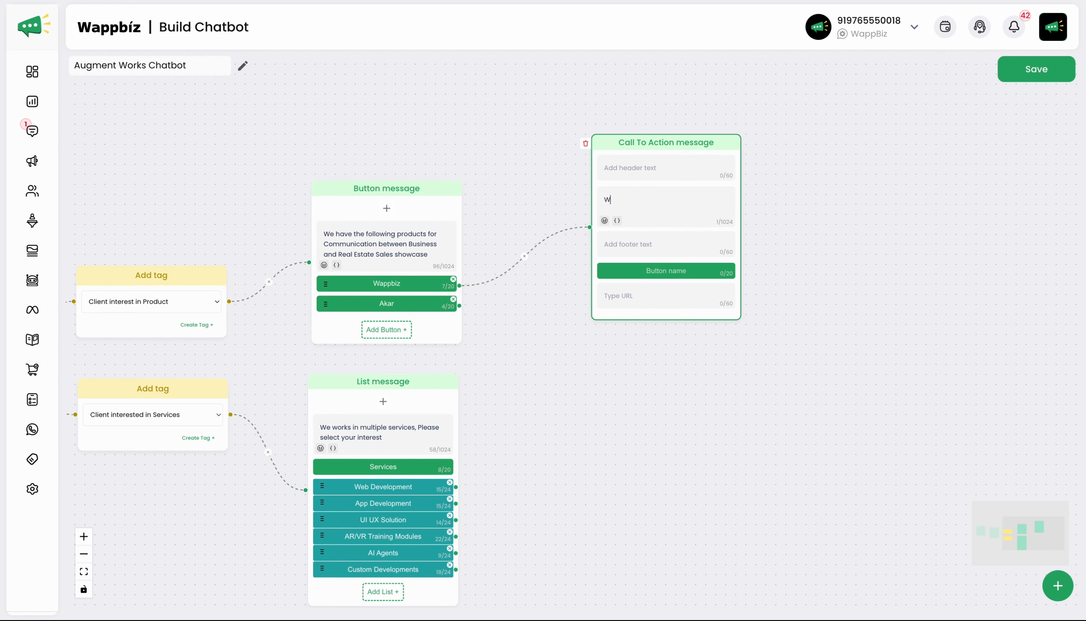
pyautogui.write('Wappbiz isa Tool')
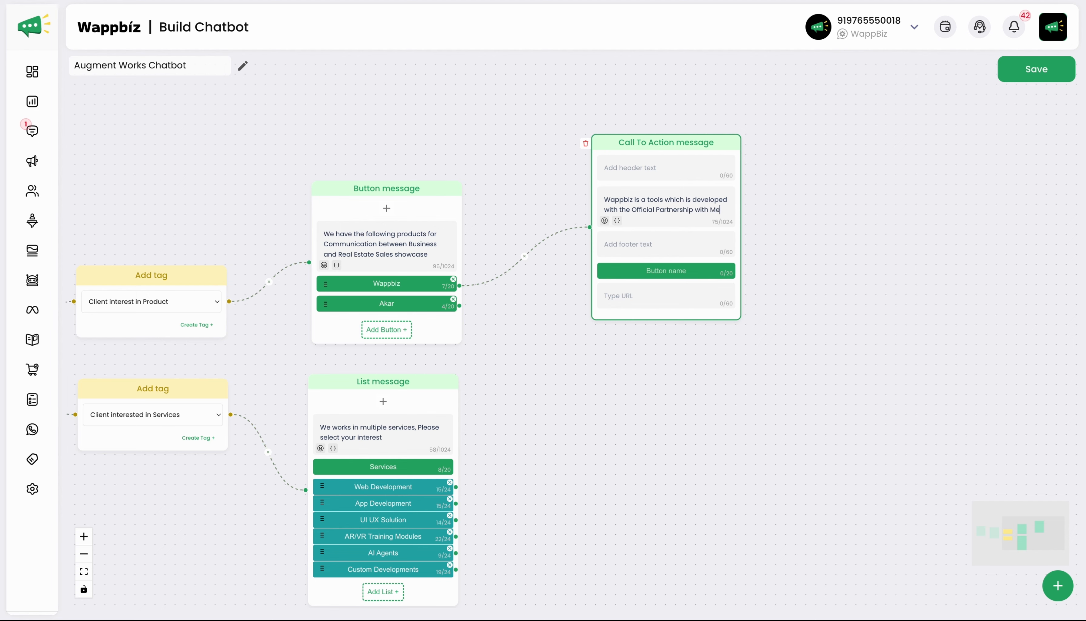
pyautogui.write('an')
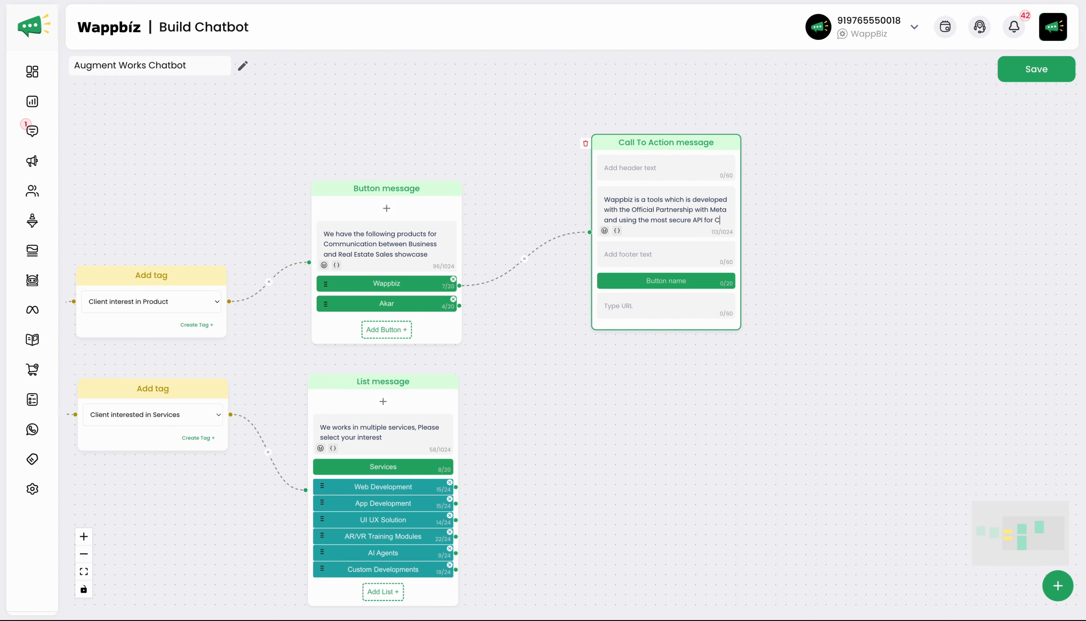
pyautogui.write('mmunication')
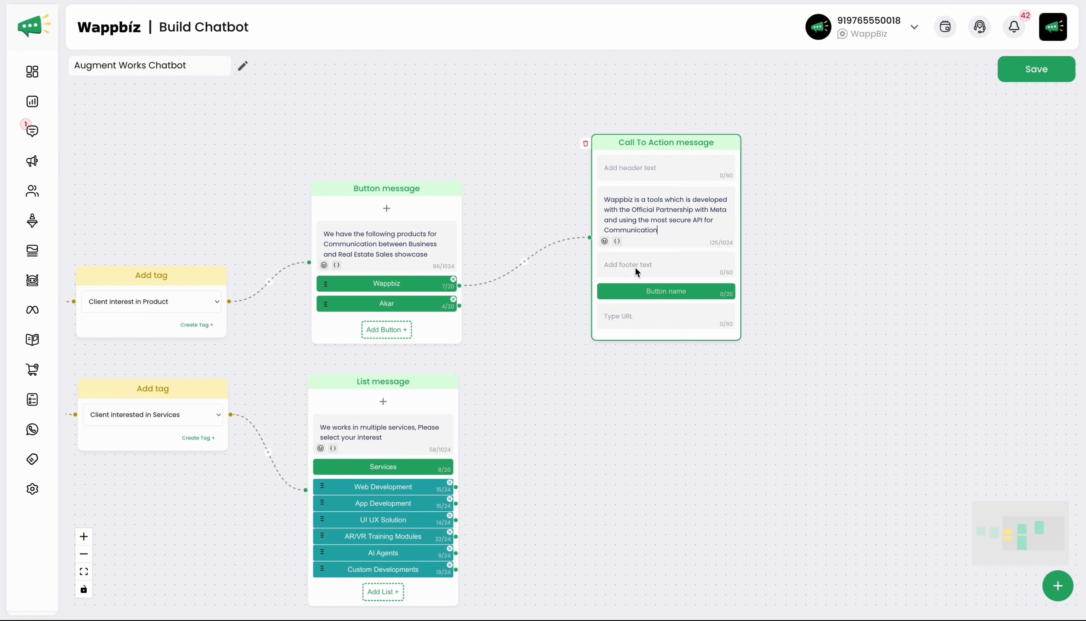
pyautogui.click(652, 292)
pyautogui.write('V')
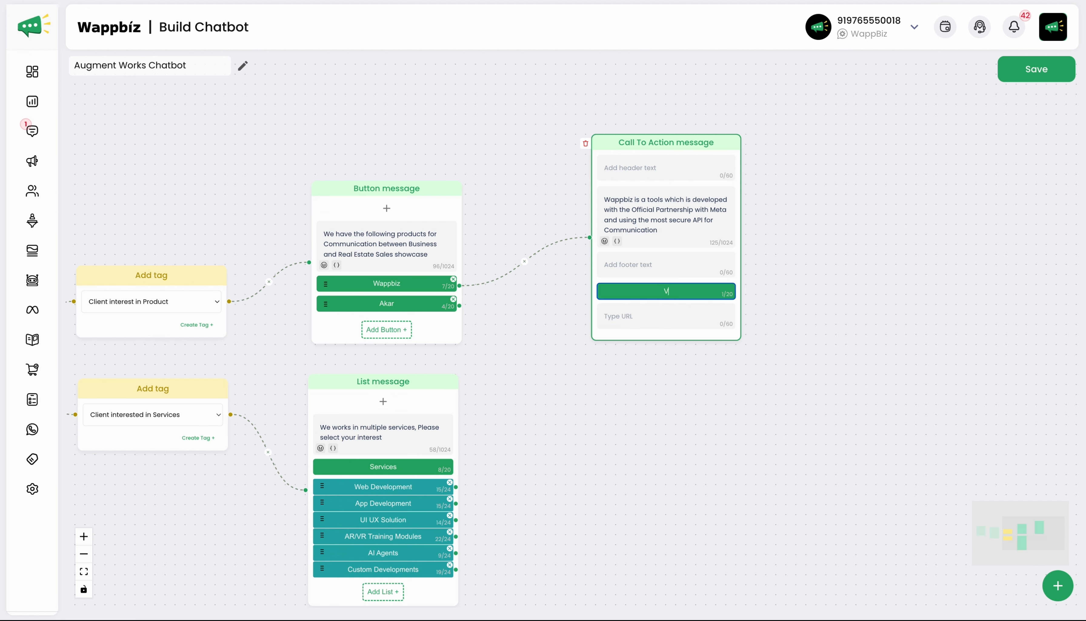
pyautogui.write('isit Websiste')
pyautogui.click(654, 326)
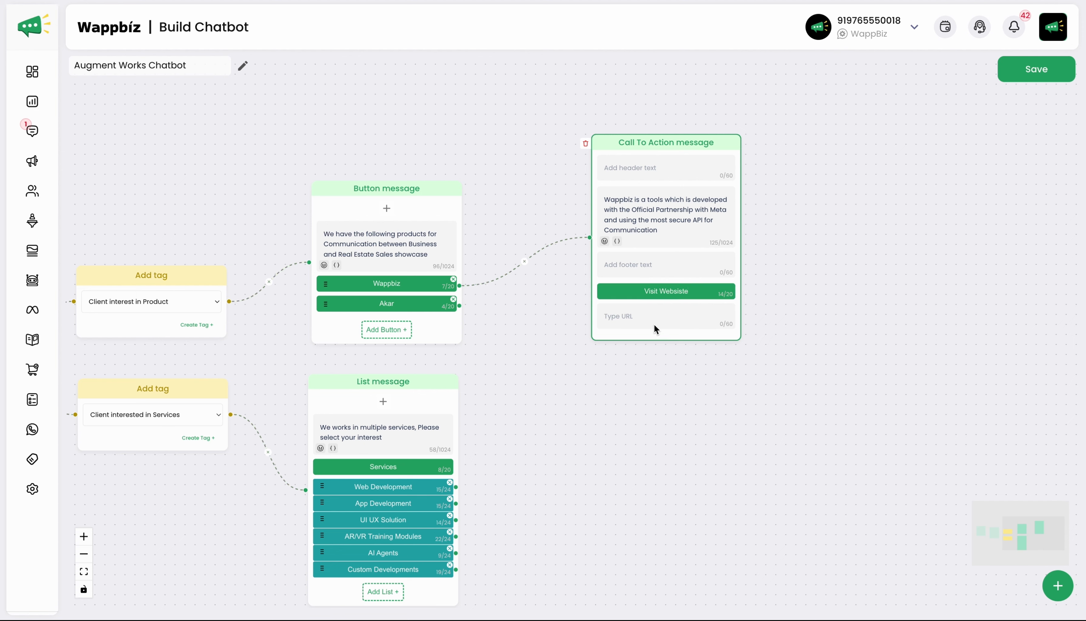
pyautogui.write('www.wappbiz.com')
# - Move the Wappbiz Call To Action node higher on the canvas to free space beneath it
pyautogui.moveTo(691, 143); pyautogui.dragTo(671, 85)
pyautogui.click(807, 241)
pyautogui.moveTo(807, 241); pyautogui.dragTo(744, 235)
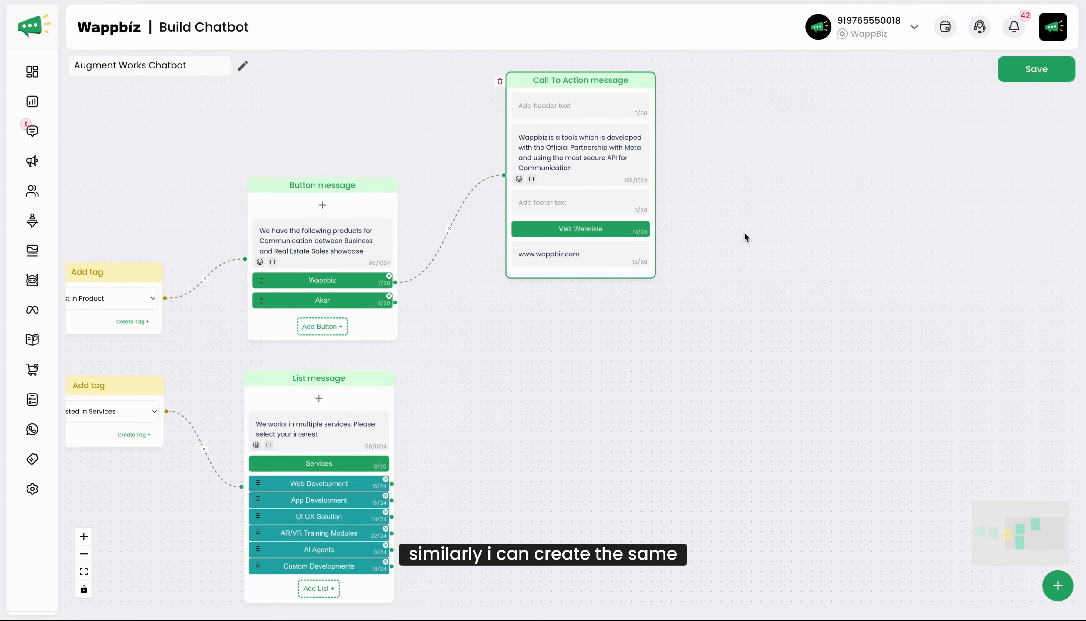
# - Add a second Call To Action message node to the lower right of the first and connect the "Akar" button to it
pyautogui.click(1068, 595)
pyautogui.click(958, 237)
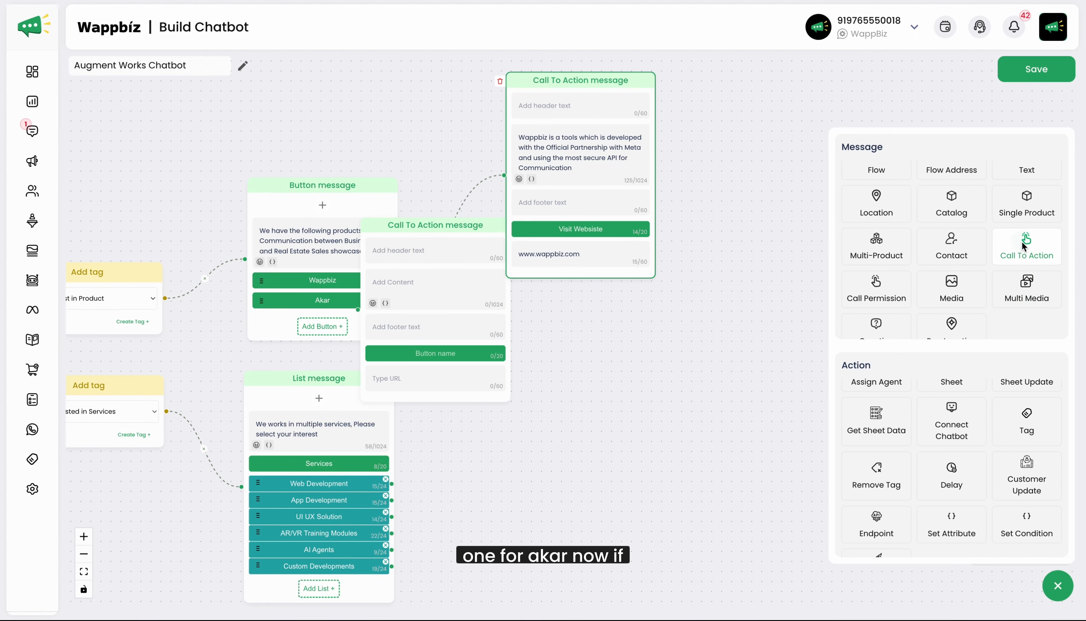
pyautogui.moveTo(450, 232); pyautogui.dragTo(767, 202)
pyautogui.moveTo(396, 302); pyautogui.dragTo(677, 281)
# - Set the second Call To Action message's content to "Akar is a proptech Solution, which helps real estate builder in showcase of their property and increase clients experience"
pyautogui.click(714, 261)
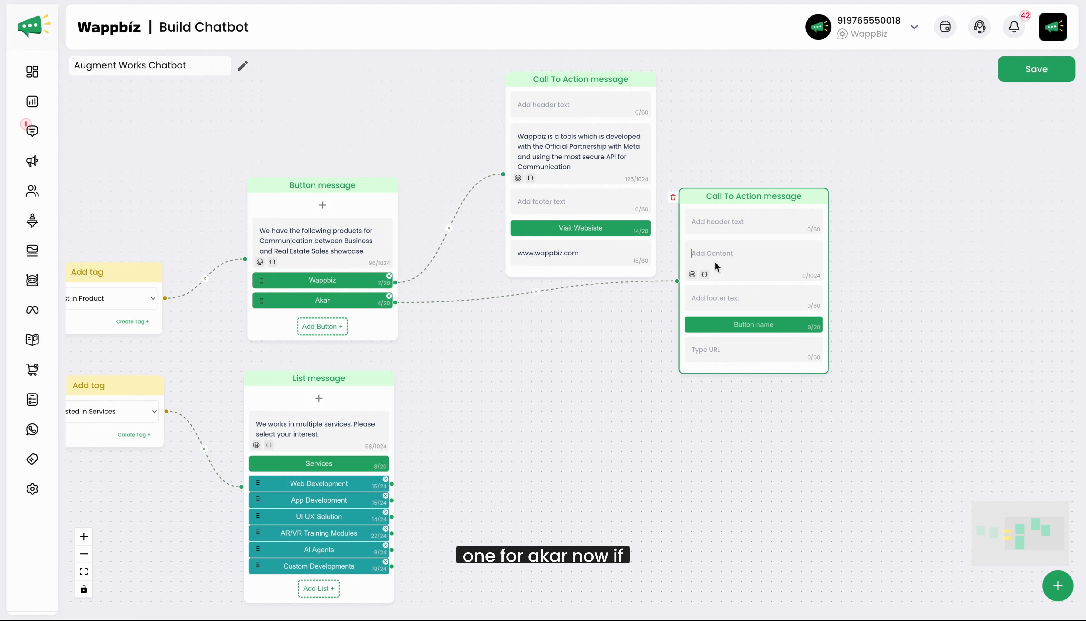
pyautogui.write('Akar is a proptech Solution, who')
pyautogui.press('BackSpace')
pyautogui.write('ich helps')
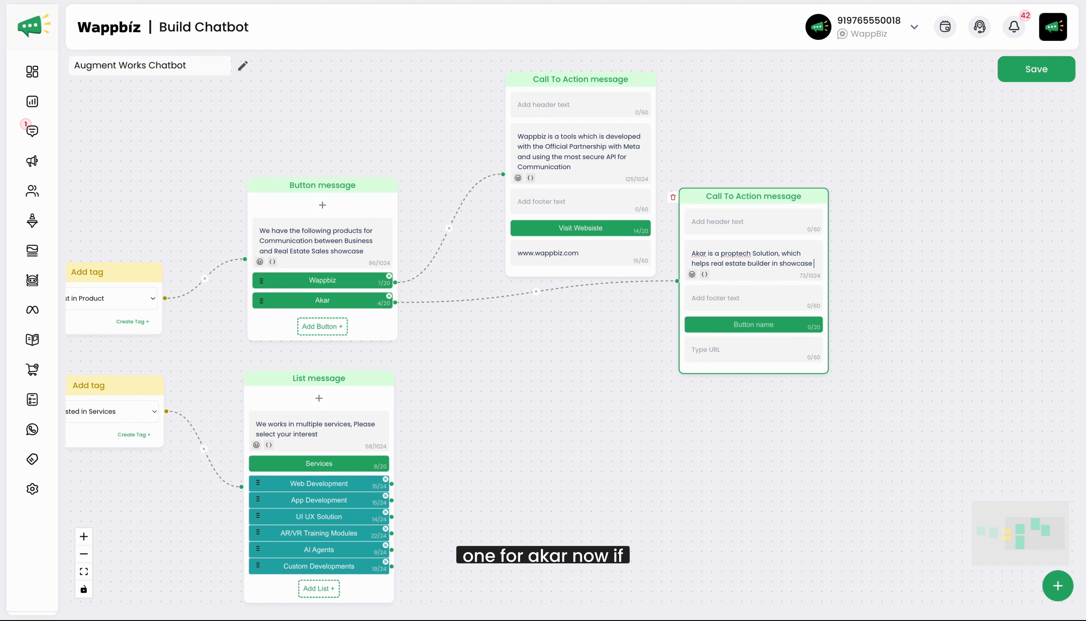
pyautogui.write('of their property and increa')
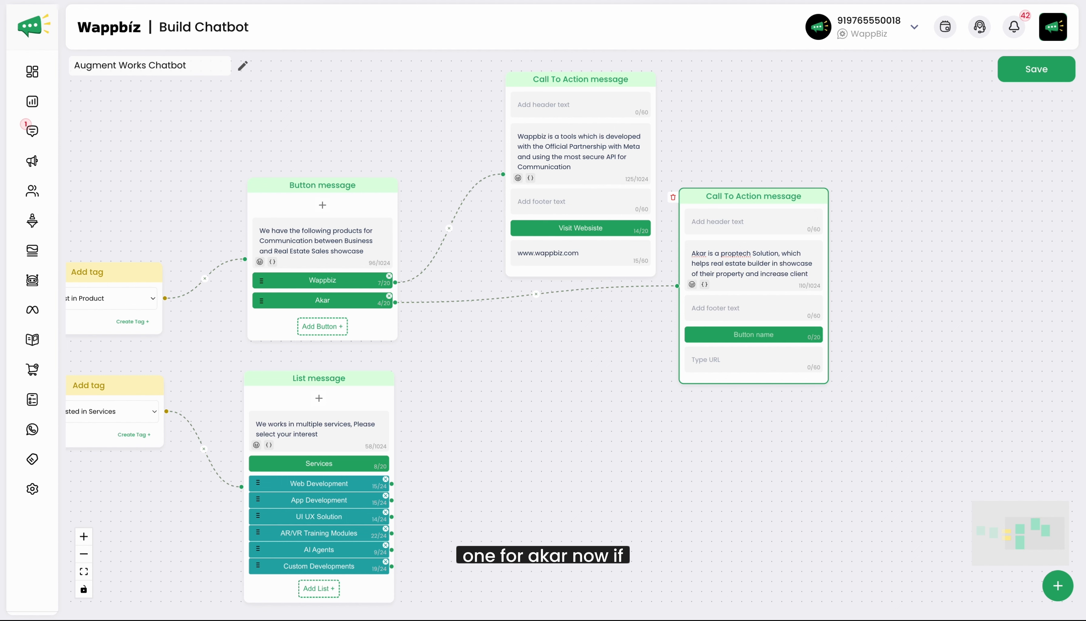
pyautogui.write('s experience')
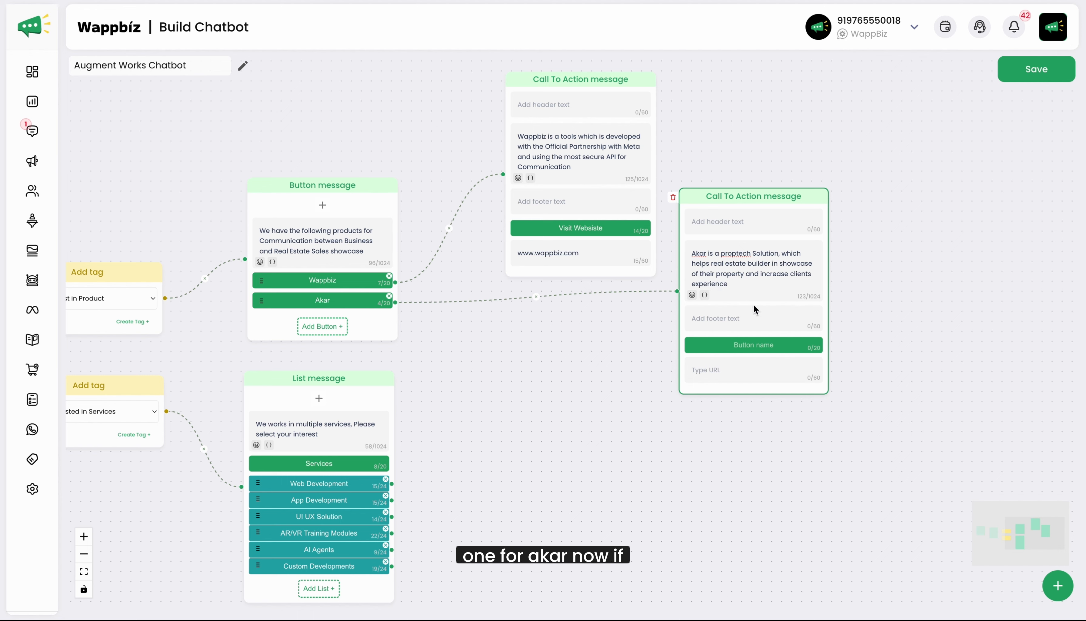
# - Name the Akar Call To Action button "Visit Website" and set its URL to akar.design
pyautogui.click(745, 348)
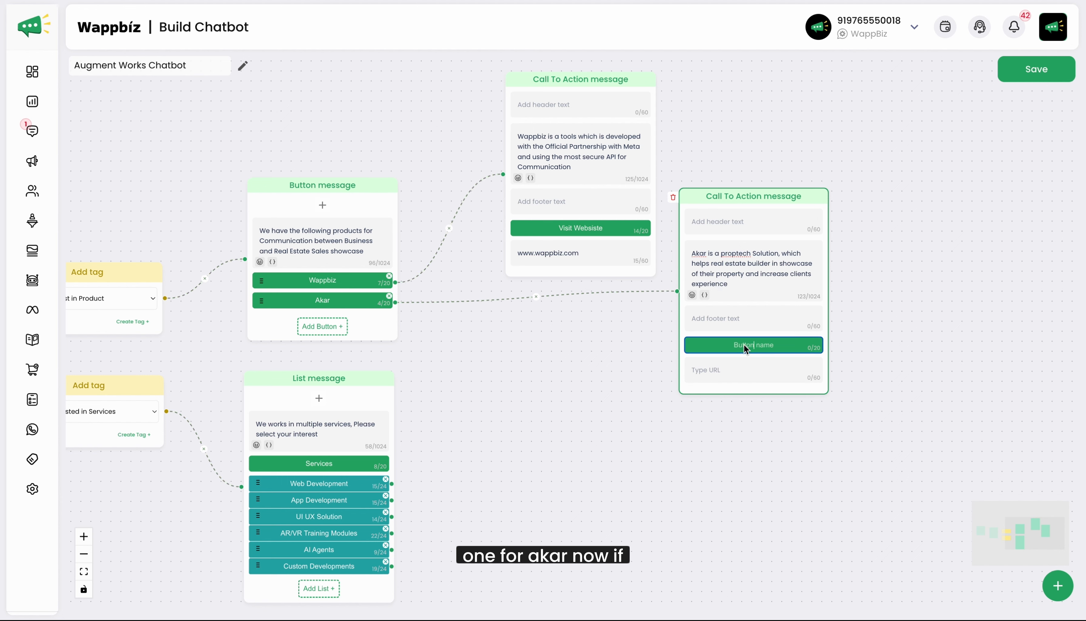
pyautogui.write('Visit Website')
pyautogui.click(754, 374)
pyautogui.write('a')
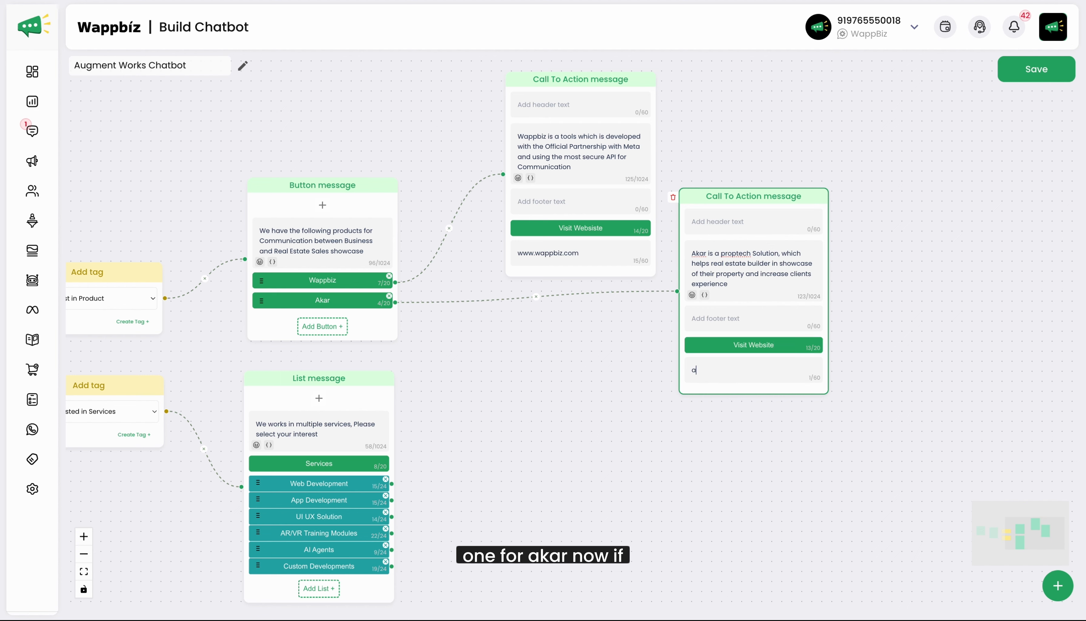
pyautogui.write('kar.design')
pyautogui.click(784, 482)
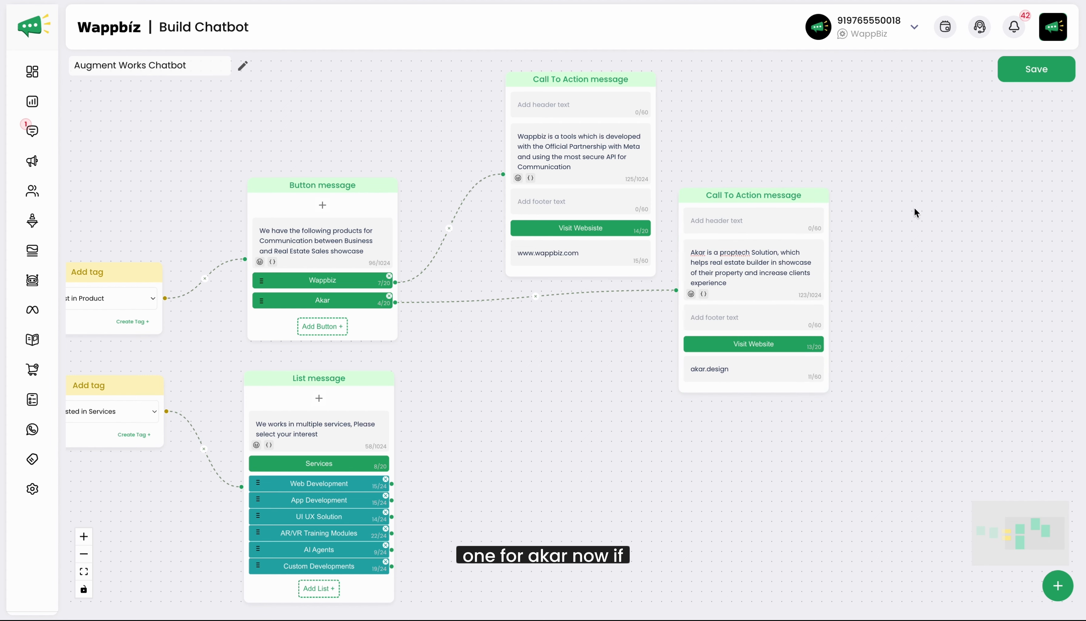
pyautogui.scroll(-5, 920, 173)
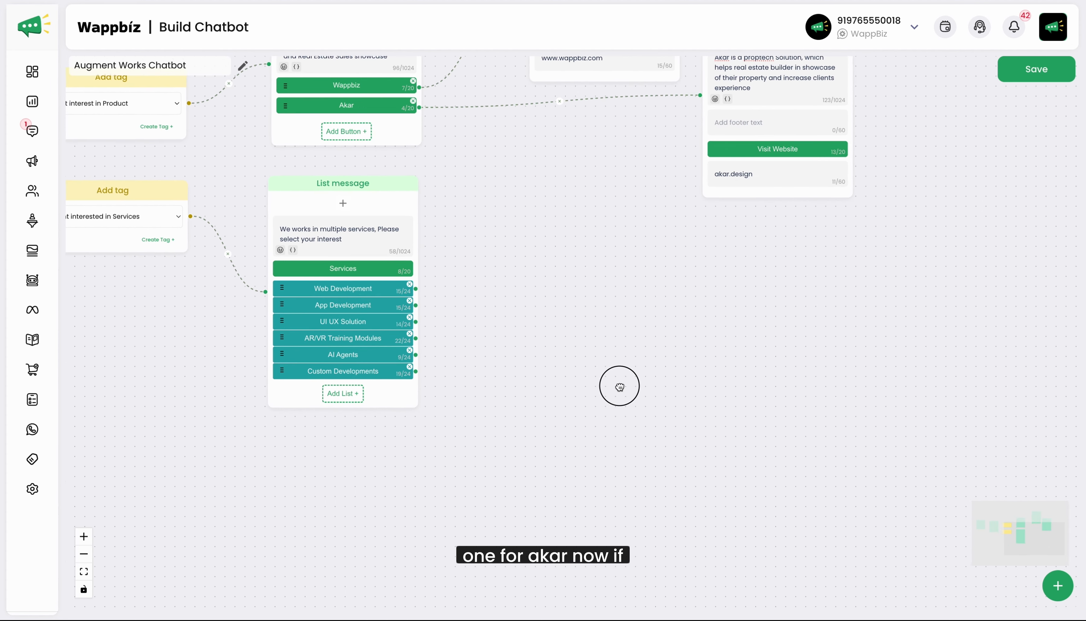
pyautogui.moveTo(618, 383); pyautogui.dragTo(583, 386)
pyautogui.click(1059, 590)
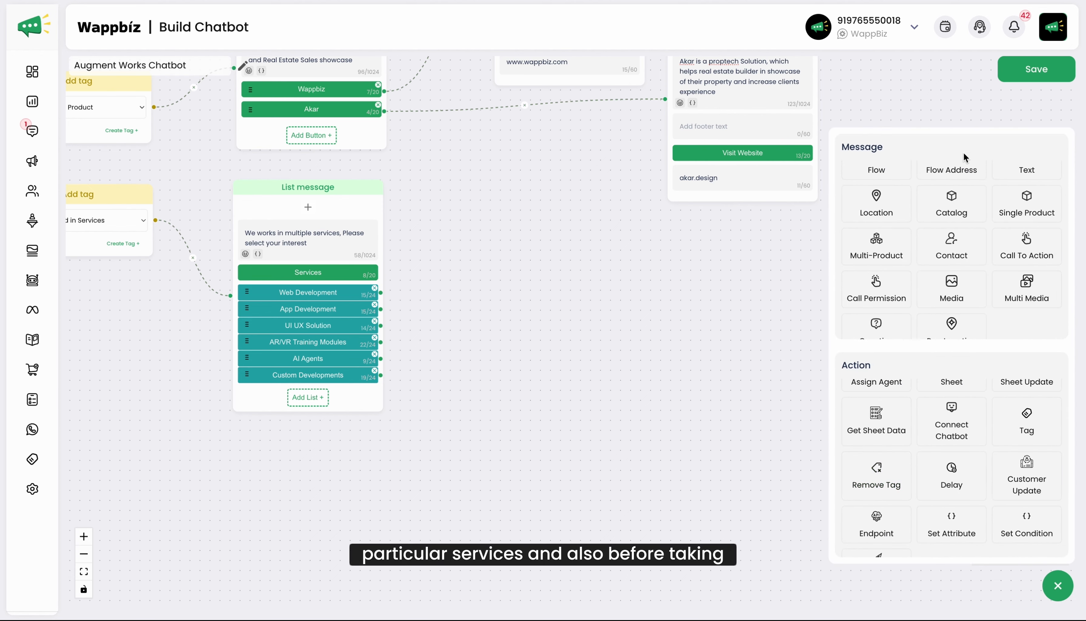
pyautogui.click(1060, 588)
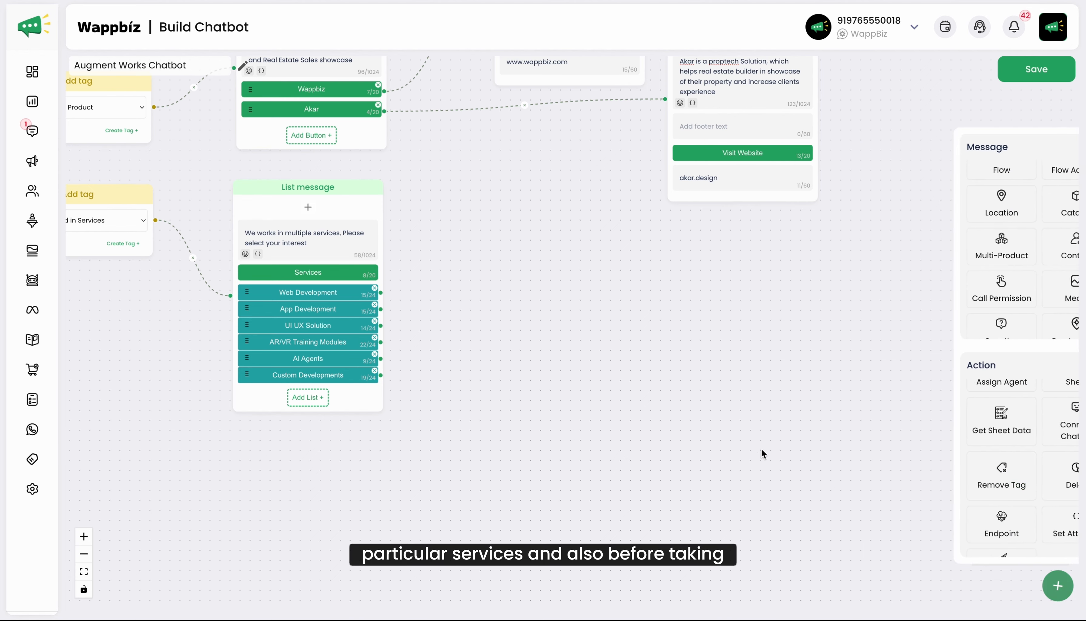
pyautogui.moveTo(695, 287); pyautogui.dragTo(612, 436)
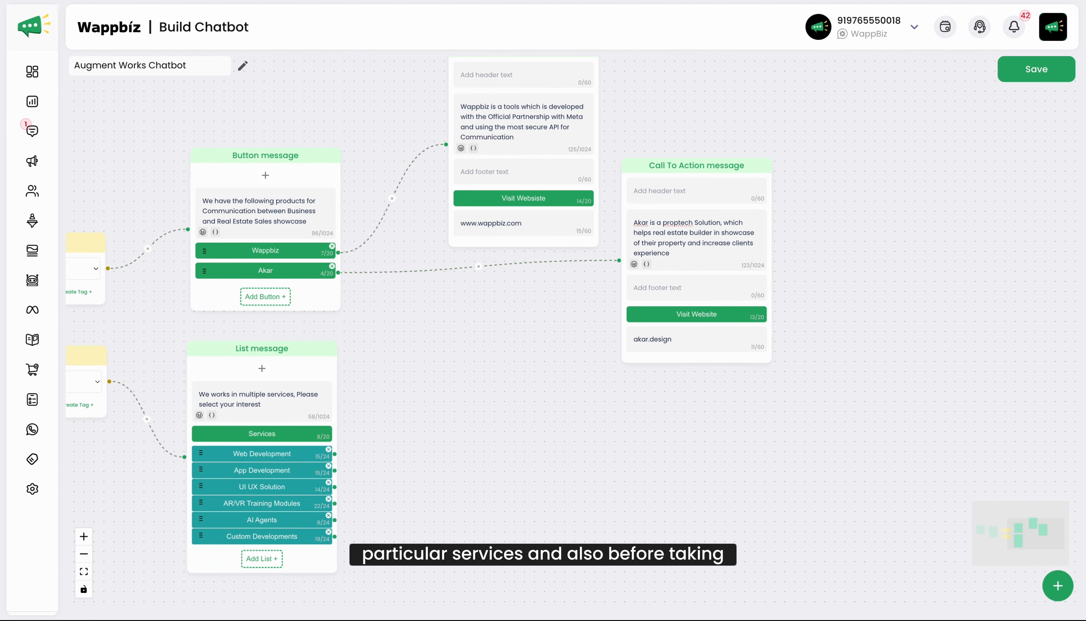
# - Add an Assign Agent action node to the canvas
pyautogui.click(1052, 577)
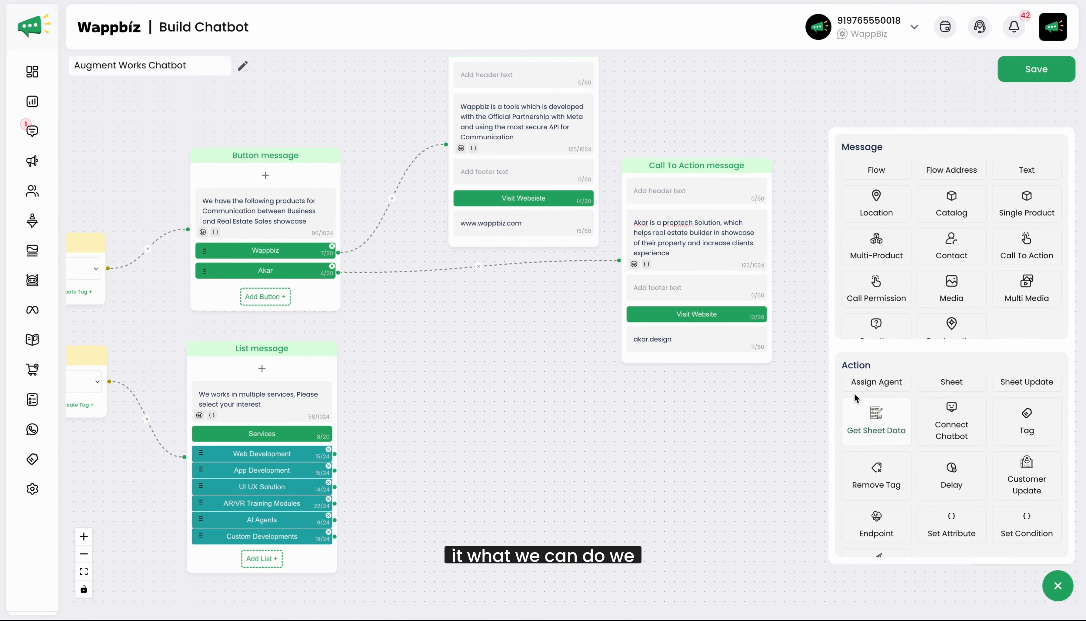
pyautogui.click(876, 385)
pyautogui.moveTo(516, 366); pyautogui.dragTo(517, 470)
# - Move both Call To Action nodes farther right and remove their connections from the Wappbiz and Akar buttons
pyautogui.moveTo(554, 166); pyautogui.dragTo(731, 120)
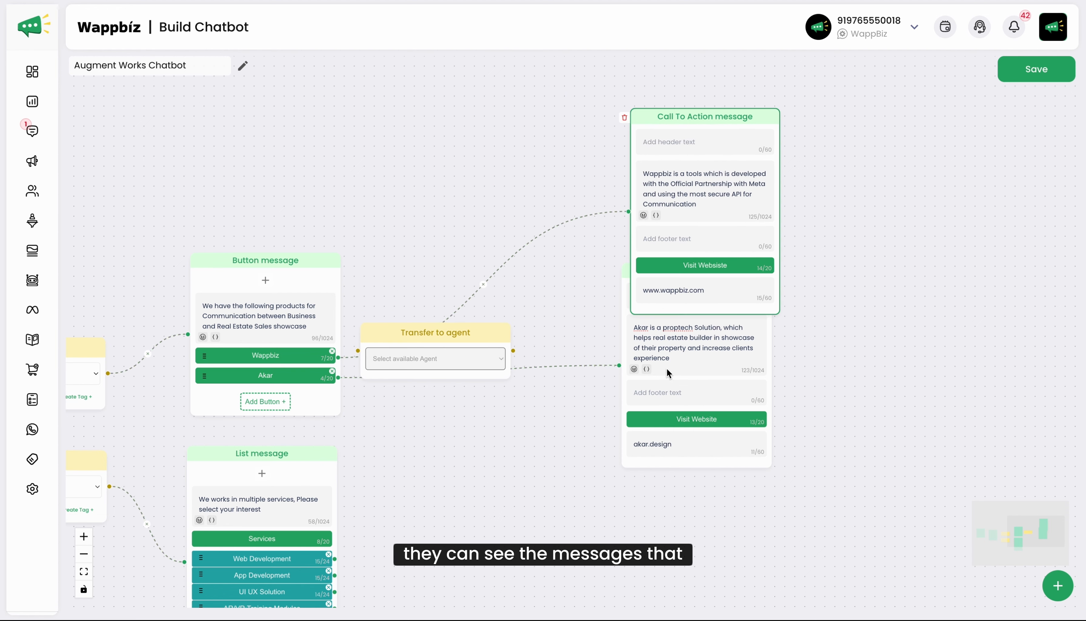
pyautogui.click(625, 300)
pyautogui.moveTo(635, 275); pyautogui.dragTo(873, 298)
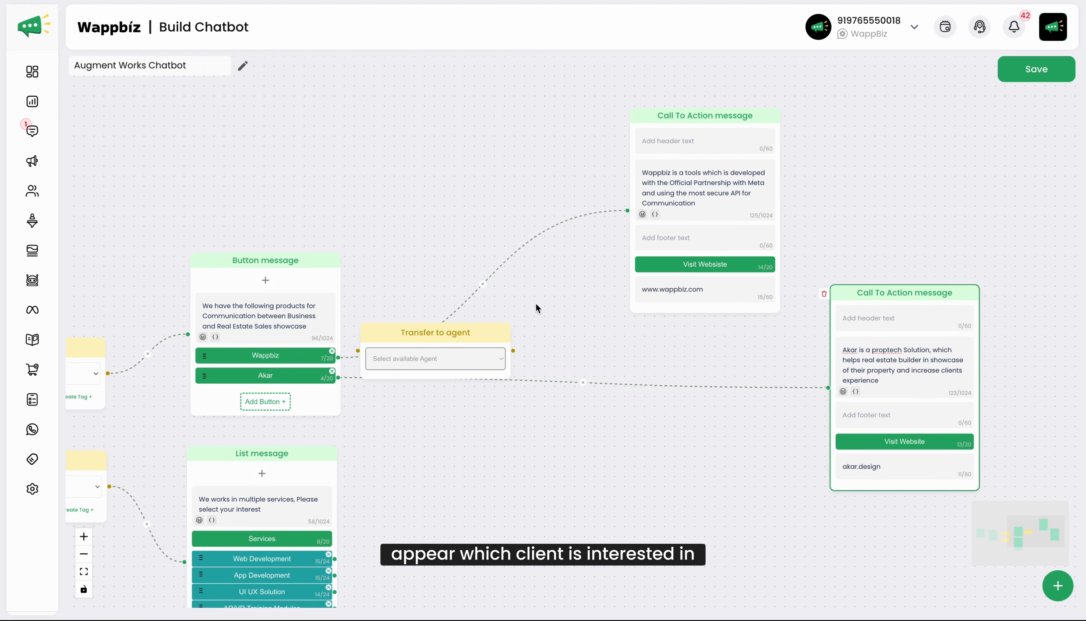
pyautogui.click(485, 283)
pyautogui.click(582, 382)
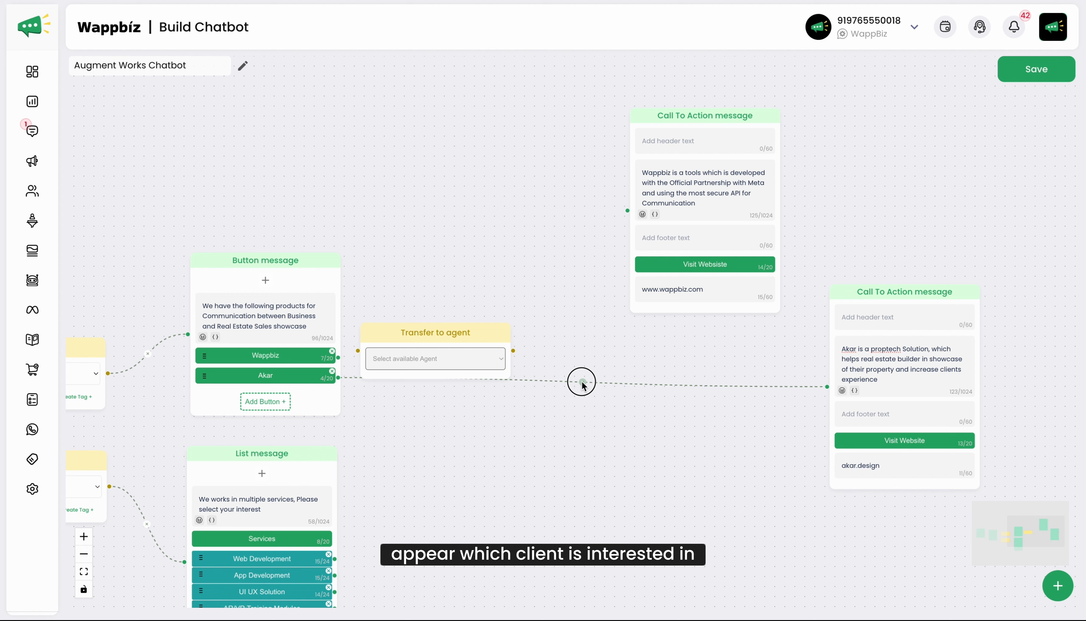
# - Set the Transfer to agent node to WappBiz and link it between the Wappbiz button and its Call To Action message
pyautogui.moveTo(448, 323); pyautogui.dragTo(496, 214)
pyautogui.click(493, 249)
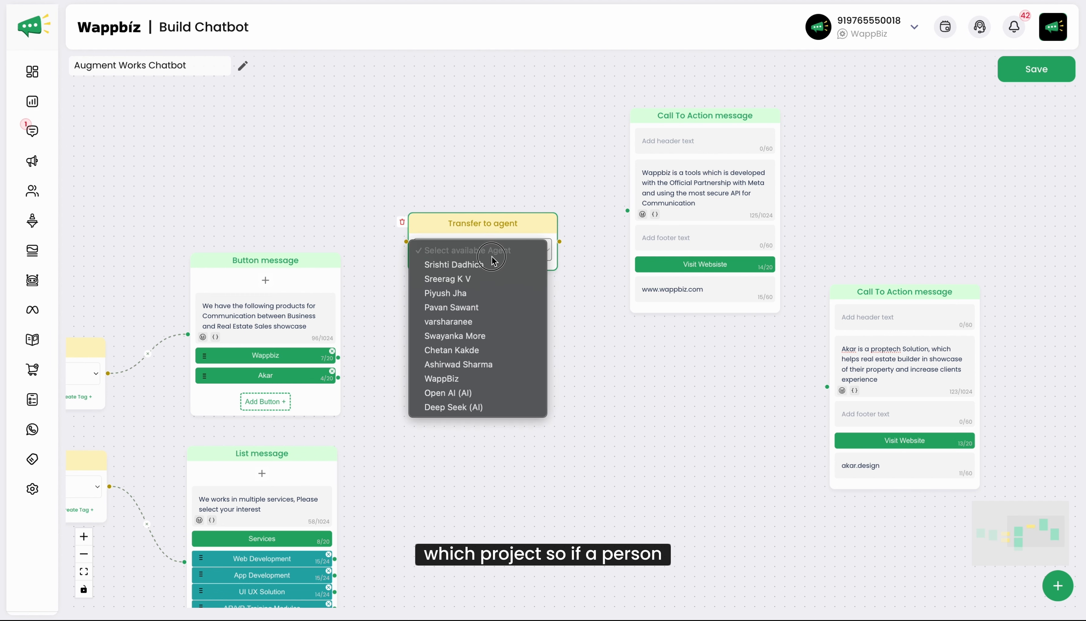
pyautogui.click(492, 379)
pyautogui.moveTo(339, 357); pyautogui.dragTo(406, 241)
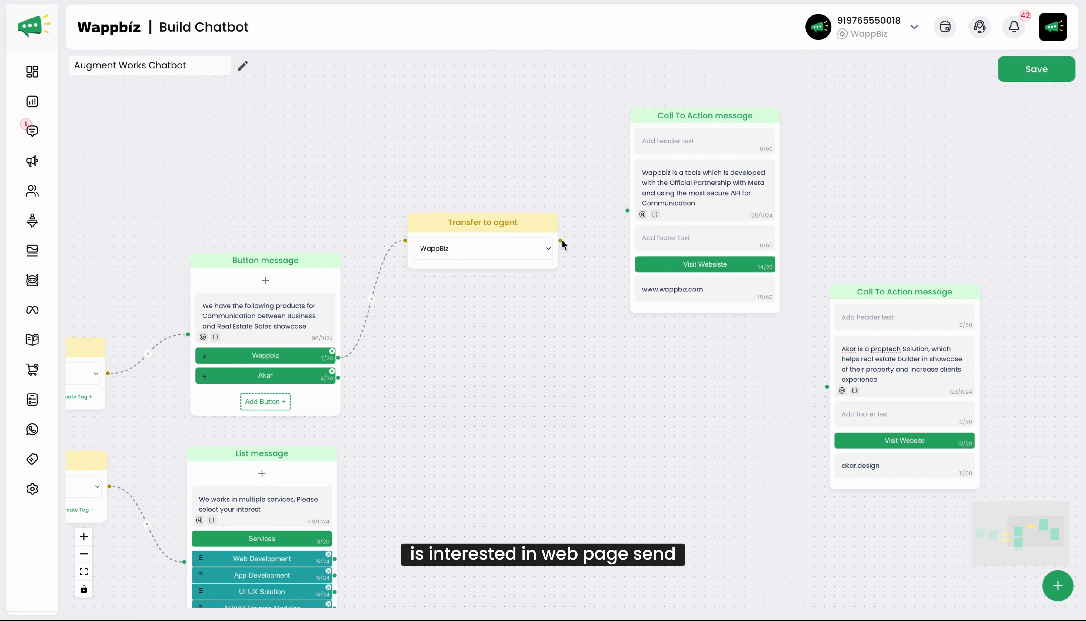
pyautogui.moveTo(560, 240); pyautogui.dragTo(628, 211)
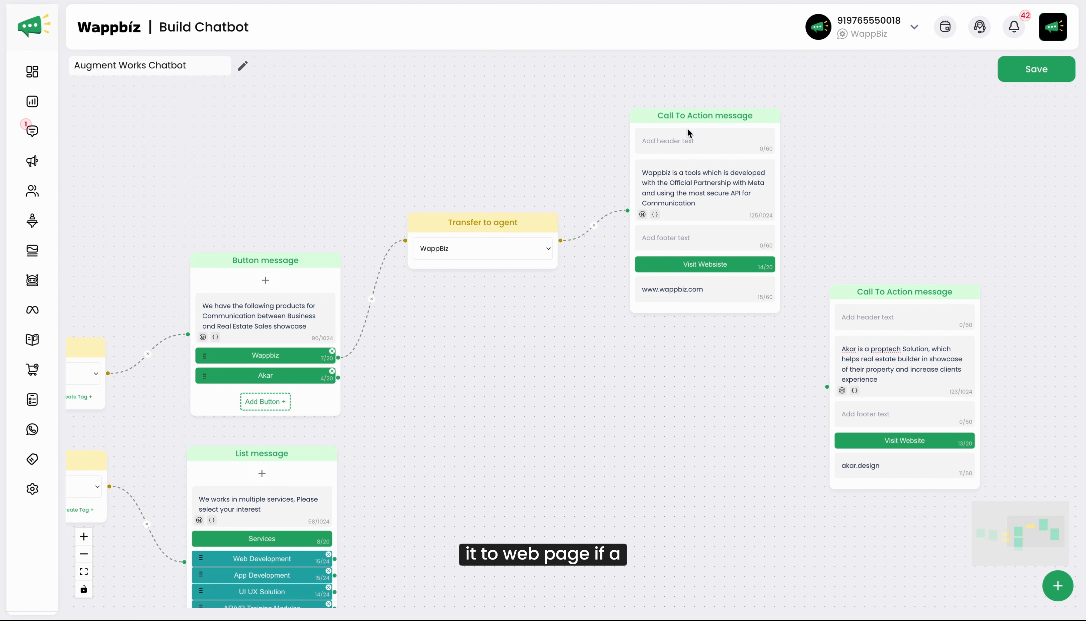
# - Add a second Transfer to agent node below the first and select the first listed agent for Akar
pyautogui.click(1058, 586)
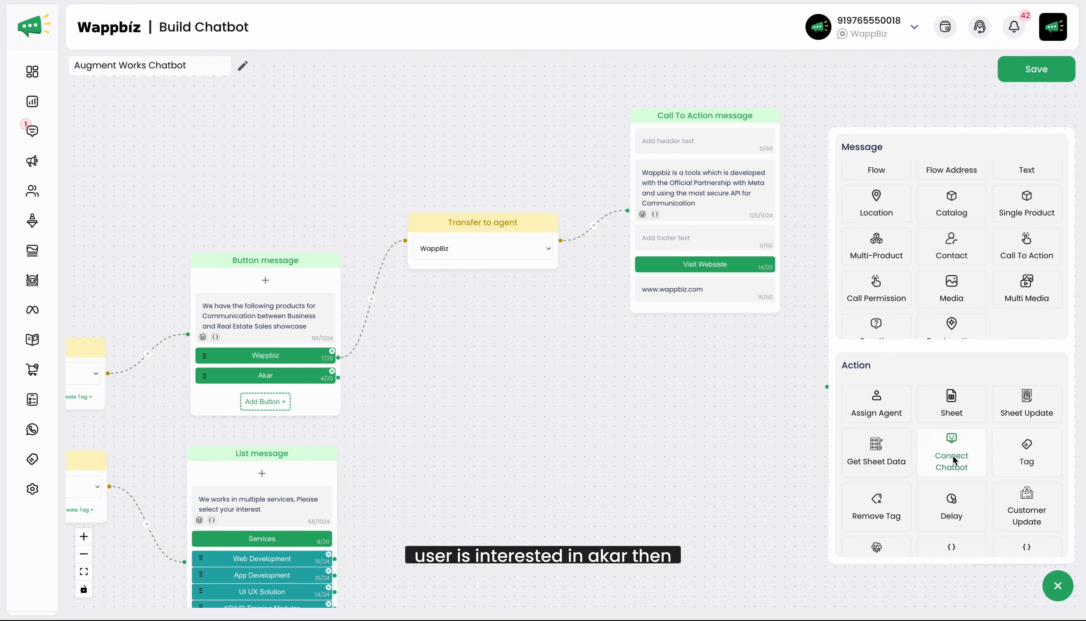
pyautogui.click(876, 405)
pyautogui.moveTo(456, 225); pyautogui.dragTo(575, 339)
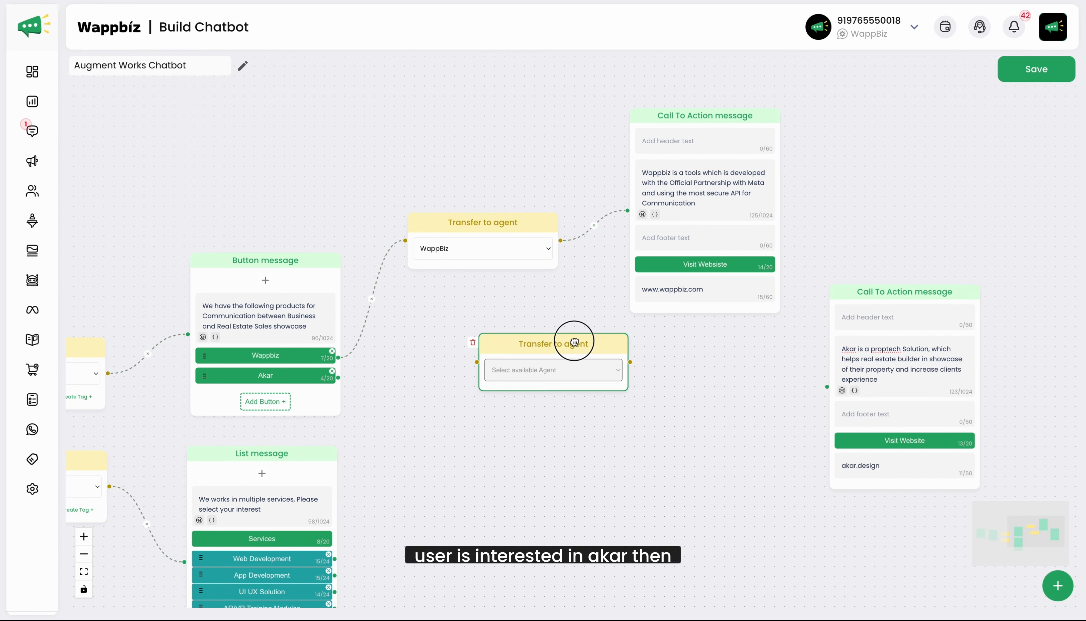
pyautogui.click(570, 369)
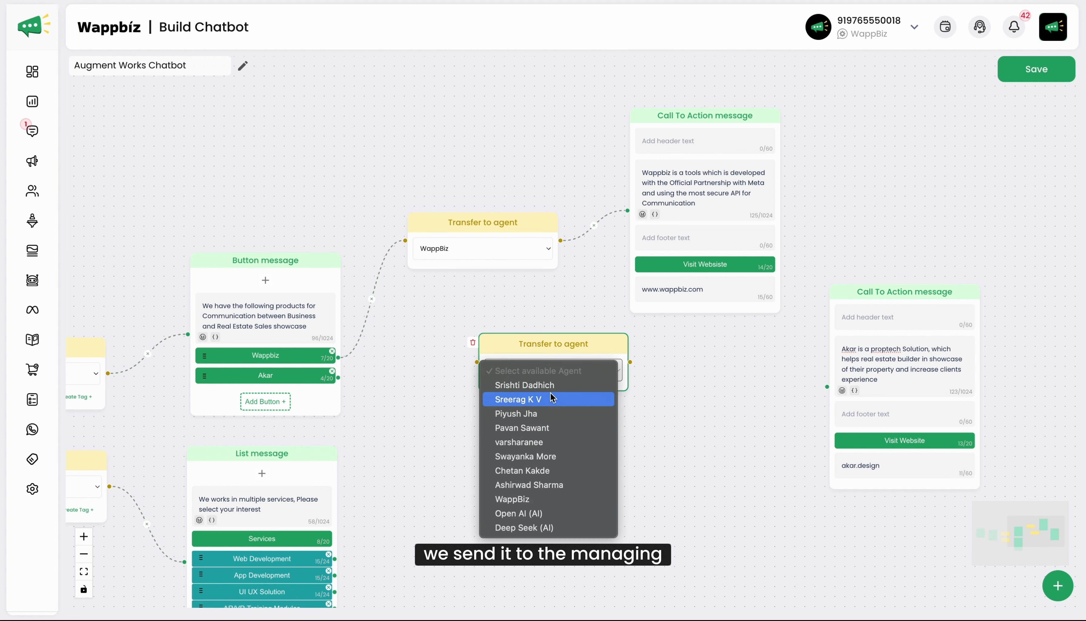
pyautogui.click(547, 385)
pyautogui.moveTo(524, 338); pyautogui.dragTo(517, 370)
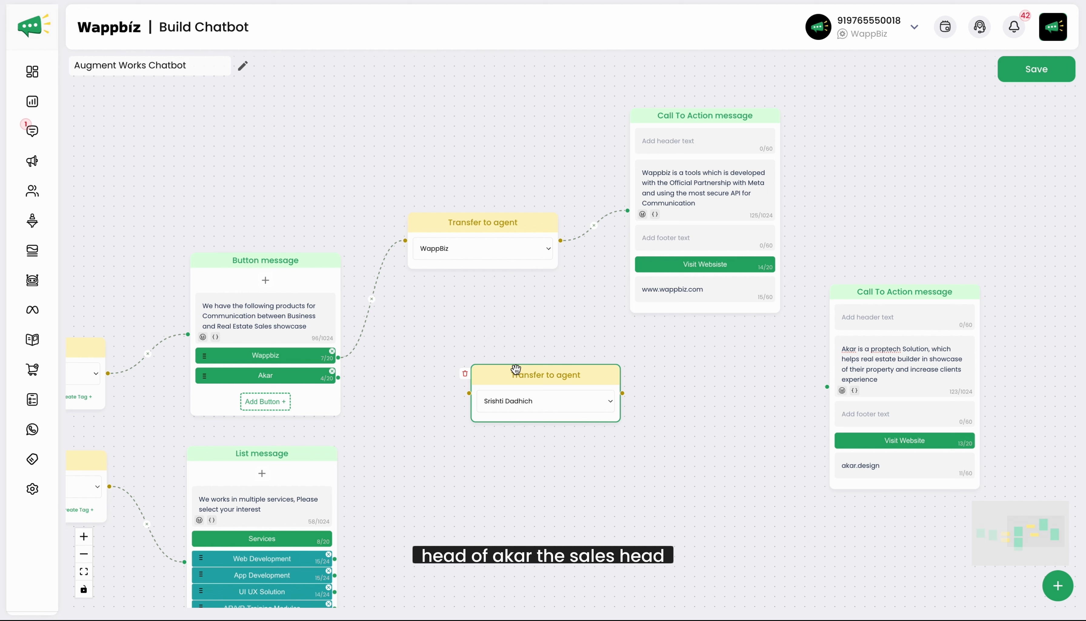
# - Link the second Transfer to agent node between the Akar button and the Akar Call To Action message, centring it between them
pyautogui.moveTo(341, 381); pyautogui.dragTo(468, 393)
pyautogui.moveTo(625, 392); pyautogui.dragTo(827, 387)
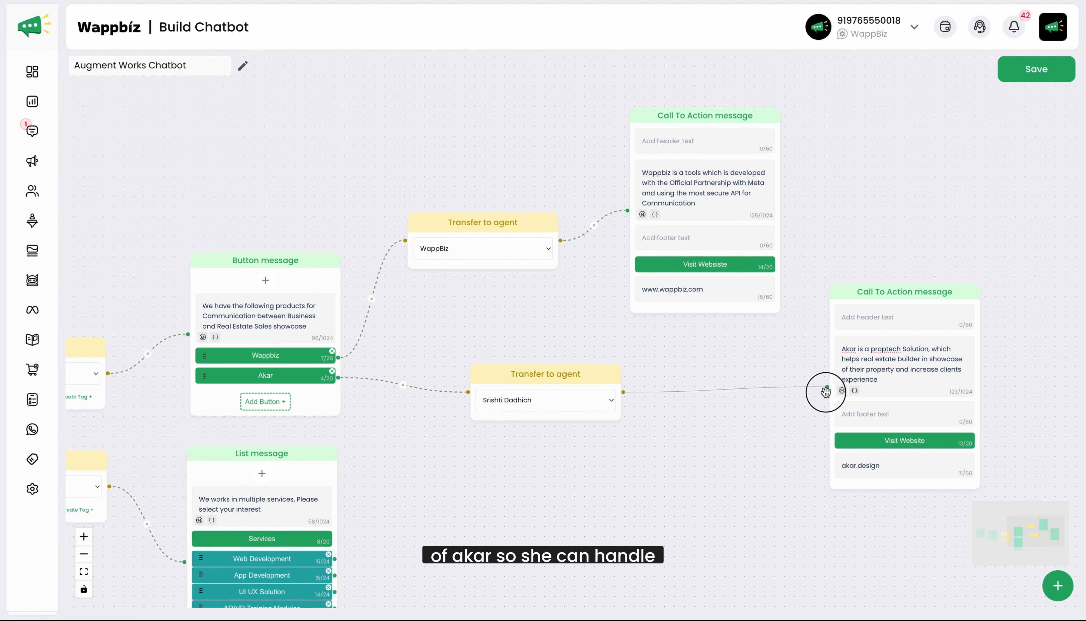
pyautogui.moveTo(552, 380); pyautogui.dragTo(606, 386)
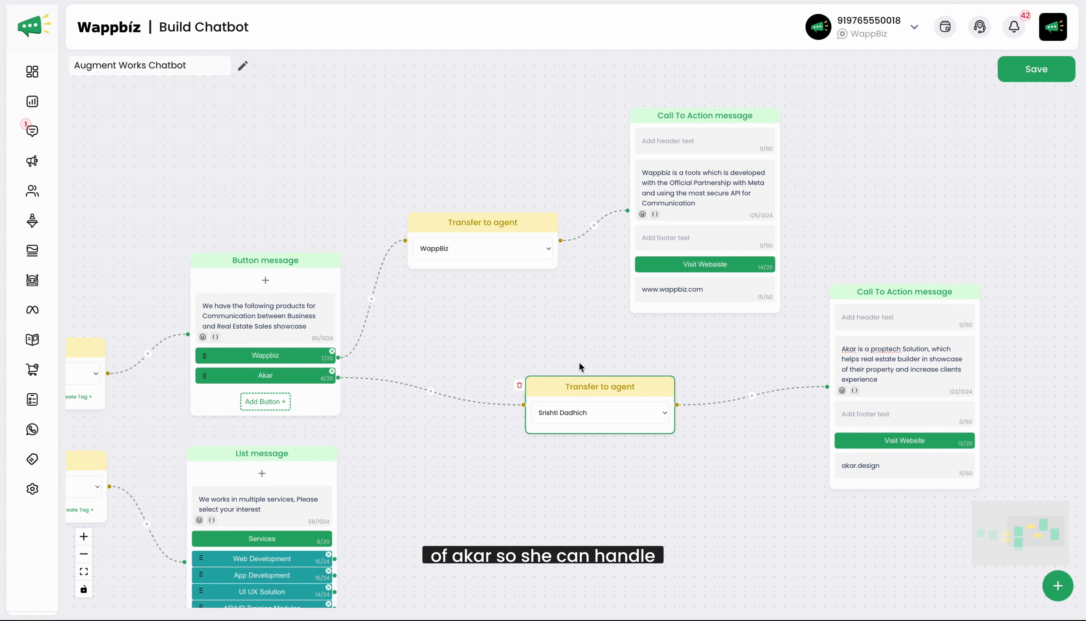
# - Add a third Transfer to agent node beside the services List message and select the third listed agent
pyautogui.moveTo(598, 553); pyautogui.dragTo(628, 288)
pyautogui.moveTo(568, 339); pyautogui.dragTo(565, 310)
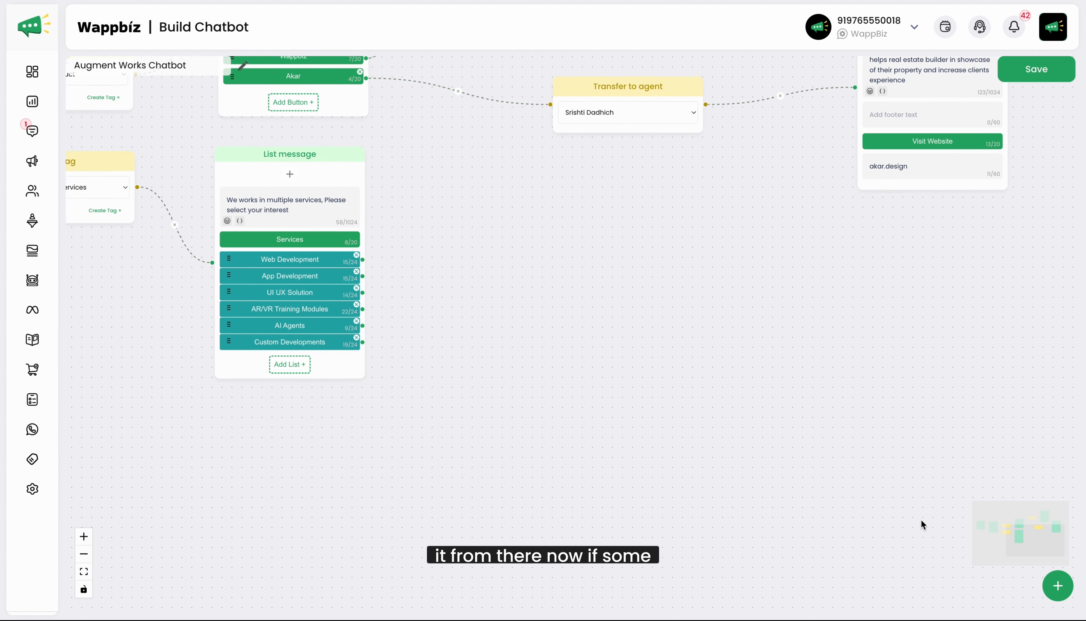
pyautogui.click(1059, 586)
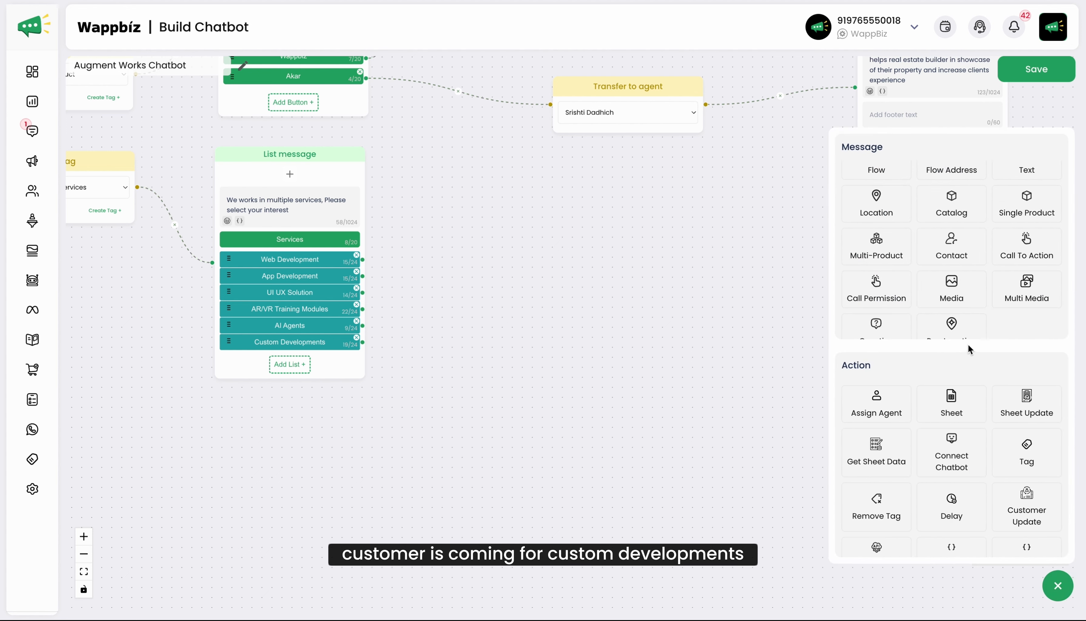
pyautogui.scroll(-1, 966, 272)
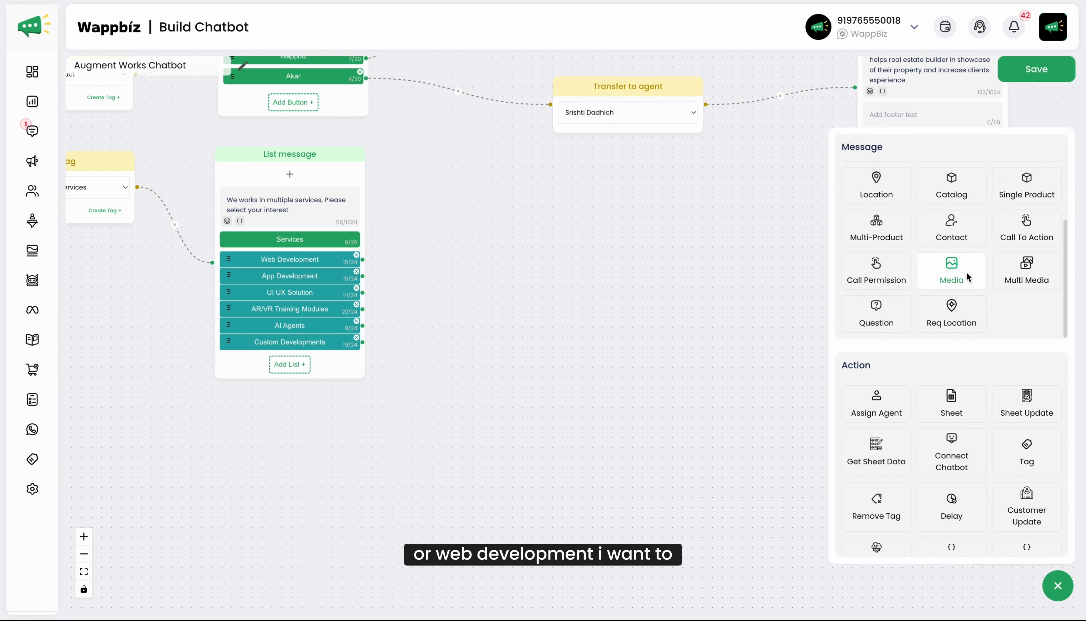
pyautogui.click(884, 404)
pyautogui.moveTo(463, 235); pyautogui.dragTo(601, 235)
pyautogui.click(571, 262)
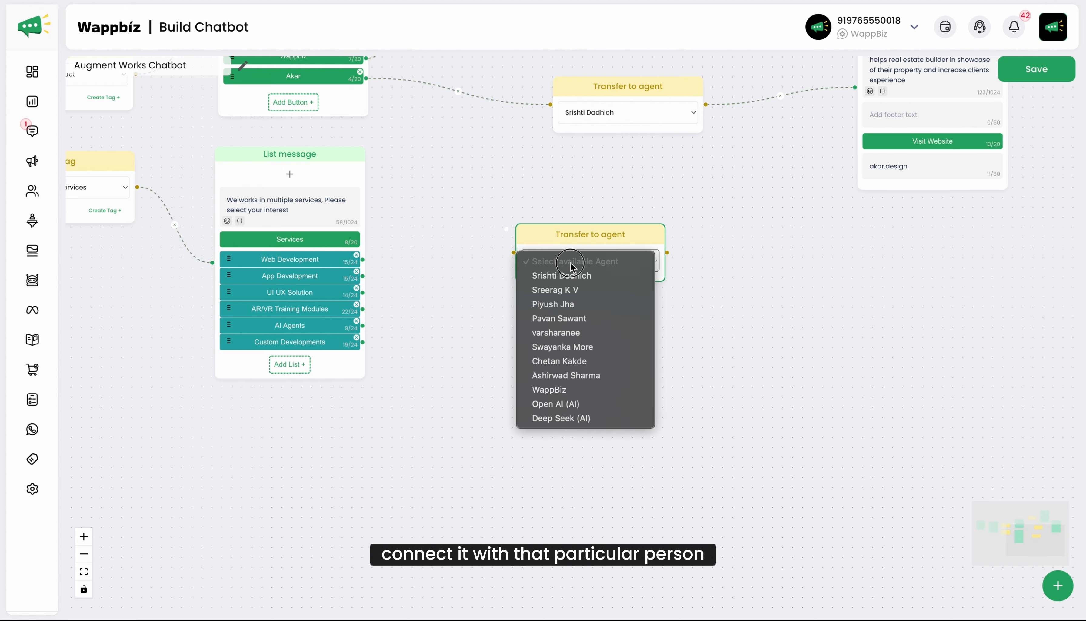
pyautogui.click(592, 309)
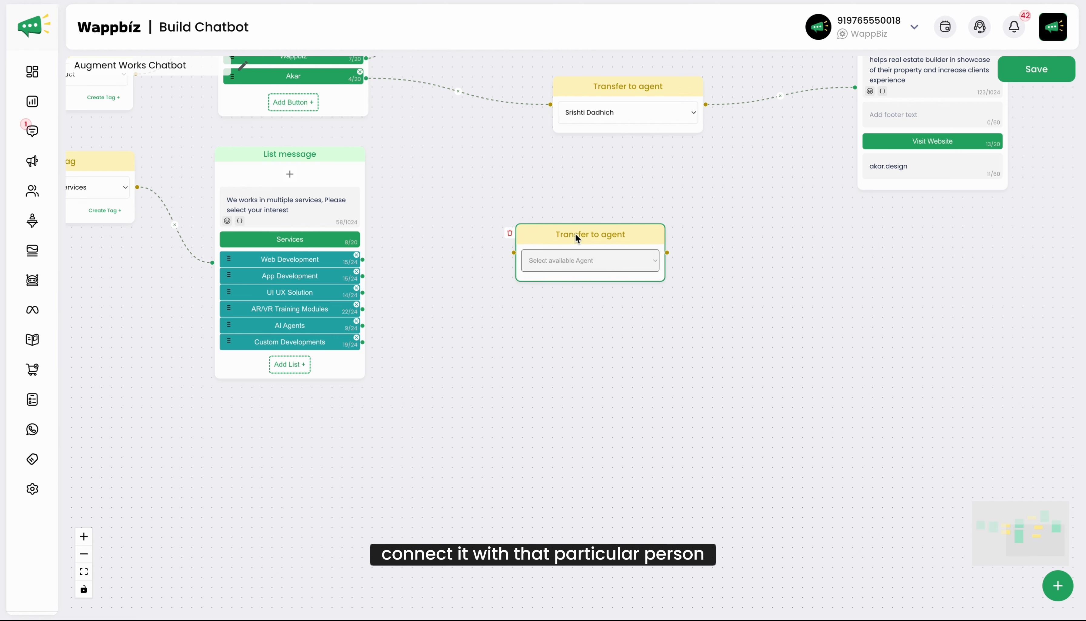
pyautogui.moveTo(576, 233); pyautogui.dragTo(558, 230)
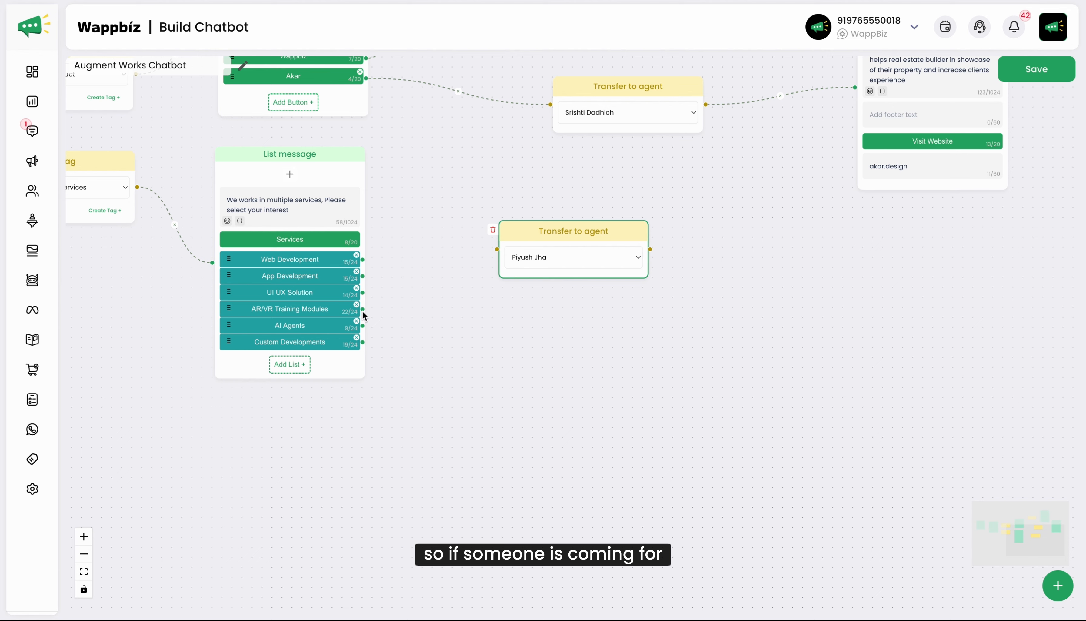
# - Connect AR/VR Training Modules, AI Agents and Custom Developments to the third Transfer to agent node and place it level with those options
pyautogui.moveTo(363, 310); pyautogui.dragTo(538, 292)
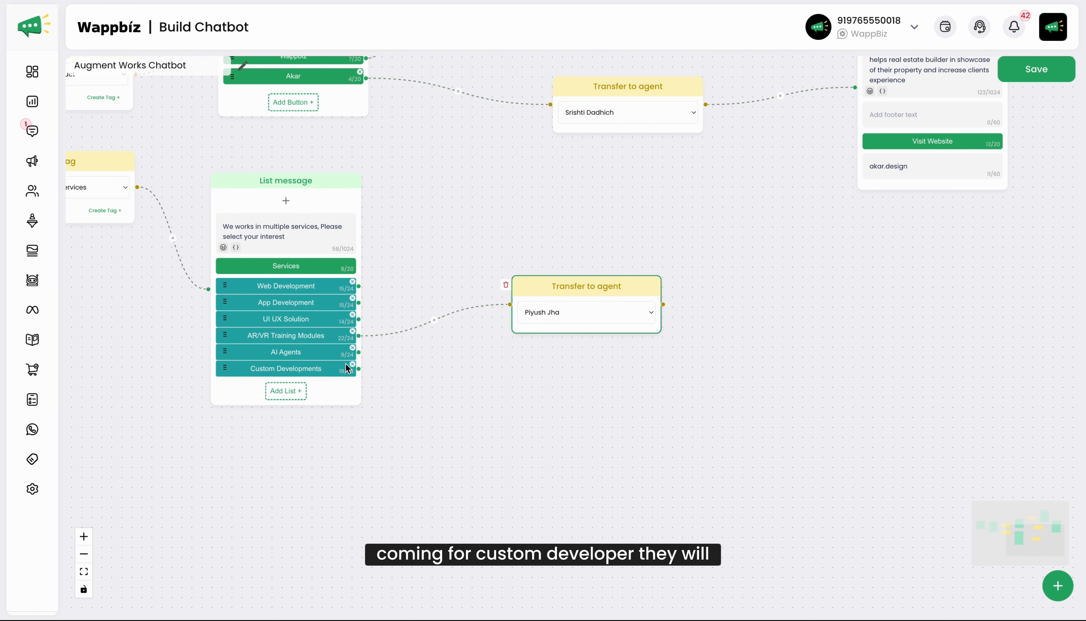
pyautogui.moveTo(360, 370); pyautogui.dragTo(521, 364)
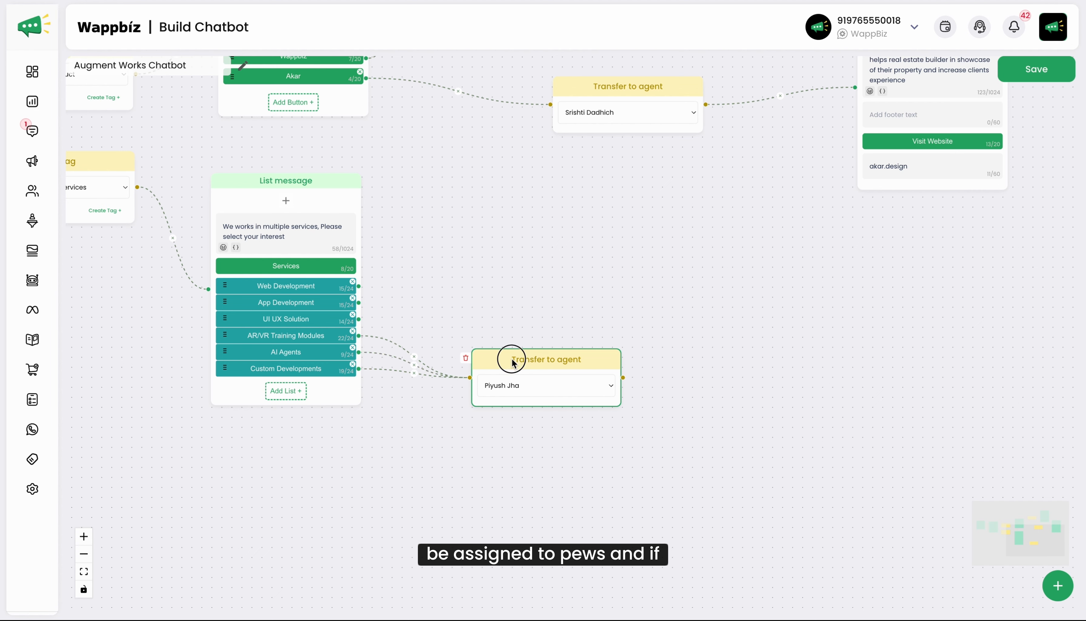
pyautogui.moveTo(512, 360); pyautogui.dragTo(512, 365)
# - Add a fourth Transfer to agent node above the third and select the fourth listed agent
pyautogui.click(1058, 586)
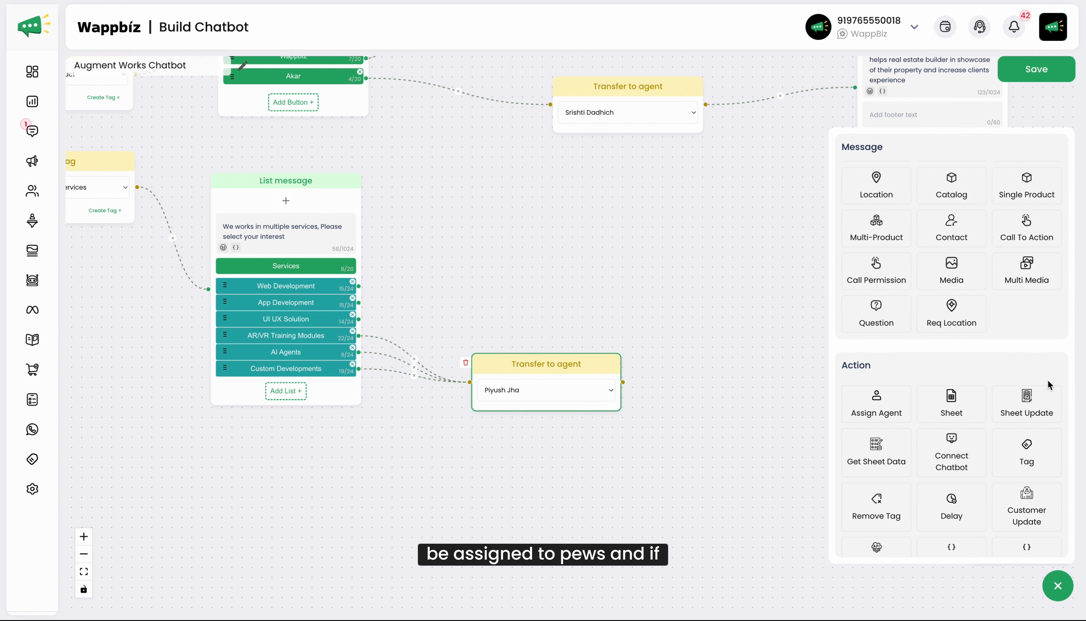
pyautogui.click(876, 400)
pyautogui.moveTo(451, 230); pyautogui.dragTo(583, 217)
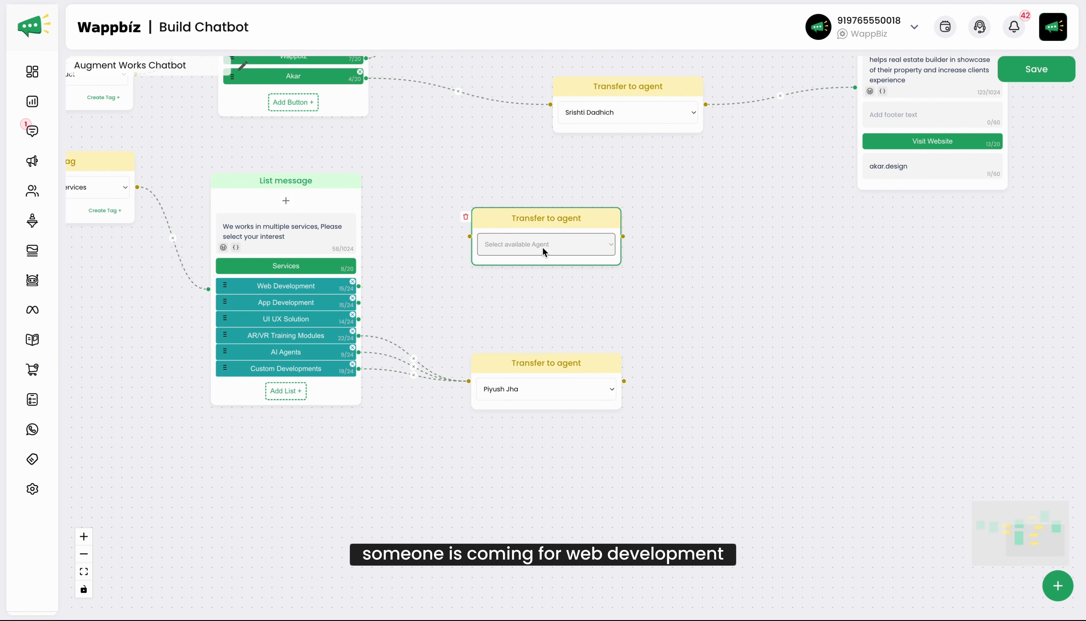
pyautogui.click(543, 247)
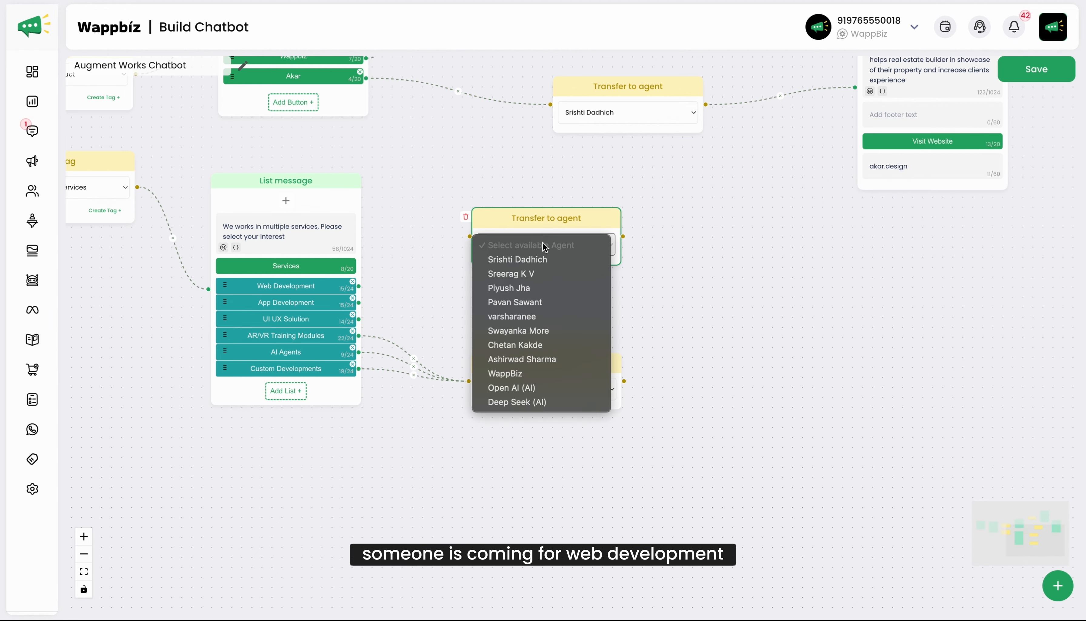
pyautogui.click(548, 303)
pyautogui.moveTo(526, 220); pyautogui.dragTo(523, 258)
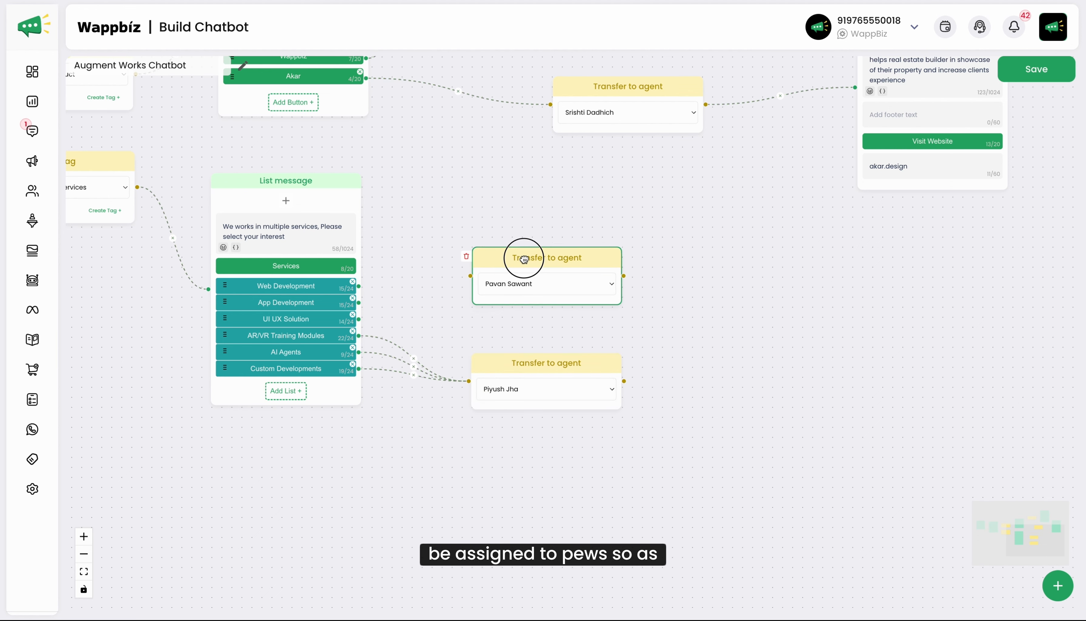
# - Connect the Web Development, App Development and UI UX Solution options to the fourth Transfer to agent node
pyautogui.moveTo(359, 287); pyautogui.dragTo(470, 276)
pyautogui.moveTo(359, 303); pyautogui.dragTo(470, 275)
pyautogui.moveTo(359, 320); pyautogui.dragTo(470, 276)
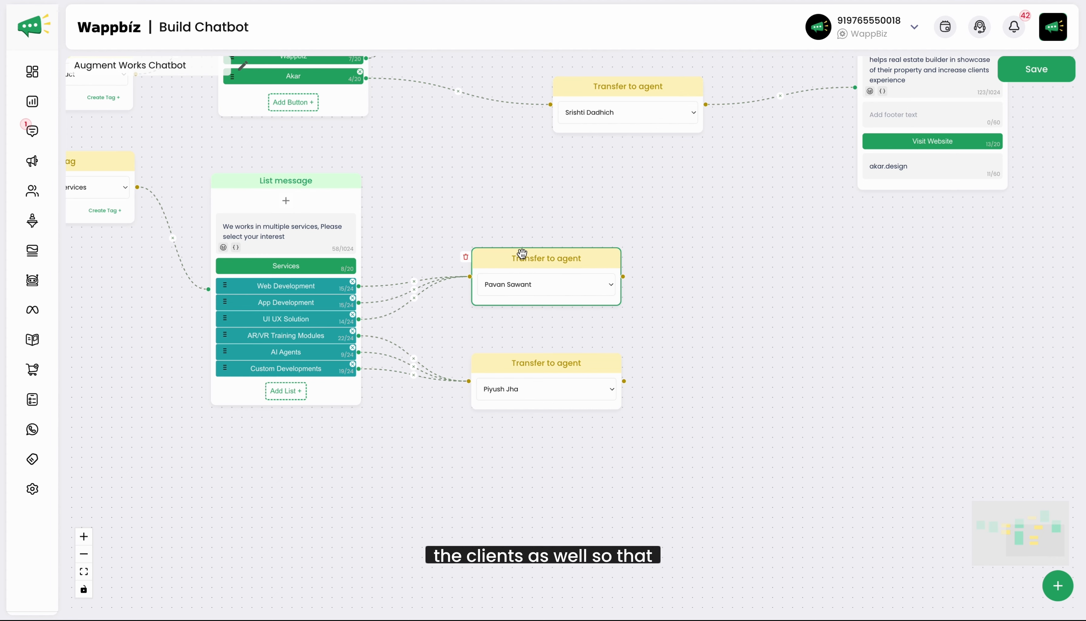
pyautogui.moveTo(691, 313); pyautogui.dragTo(664, 314)
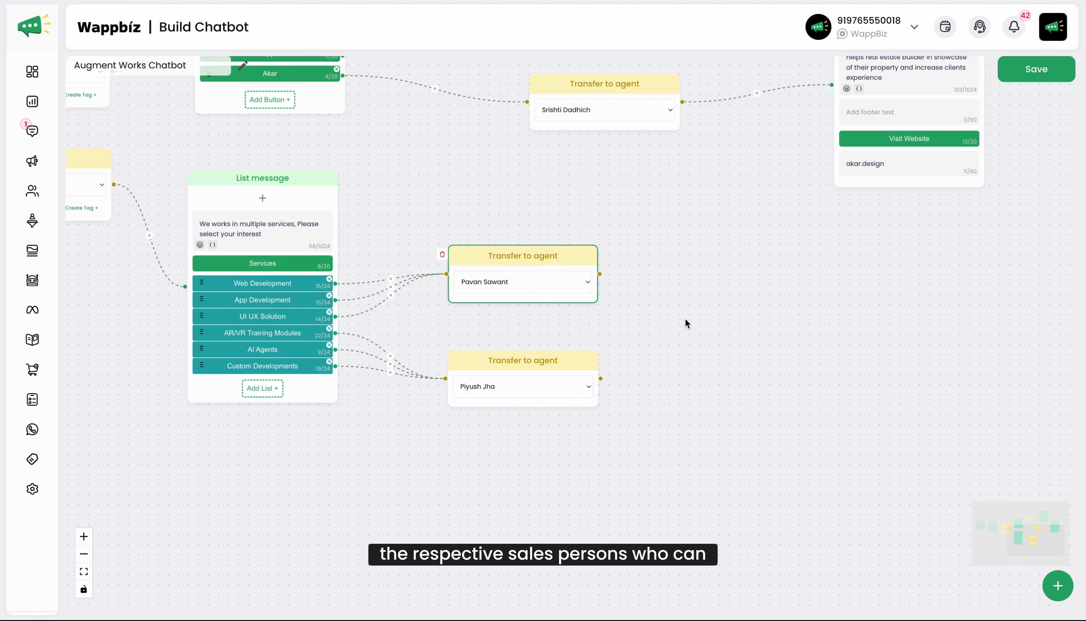
pyautogui.moveTo(687, 322); pyautogui.dragTo(594, 319)
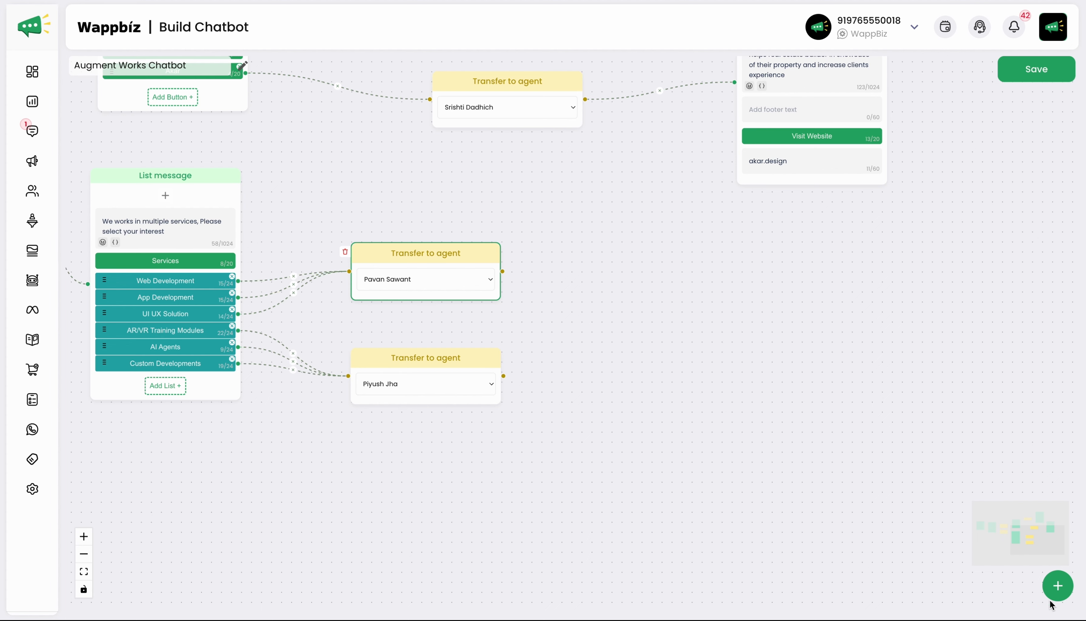
# - Add a Flow form message beside the upper services Transfer to agent node and connect that node to it
pyautogui.click(1058, 586)
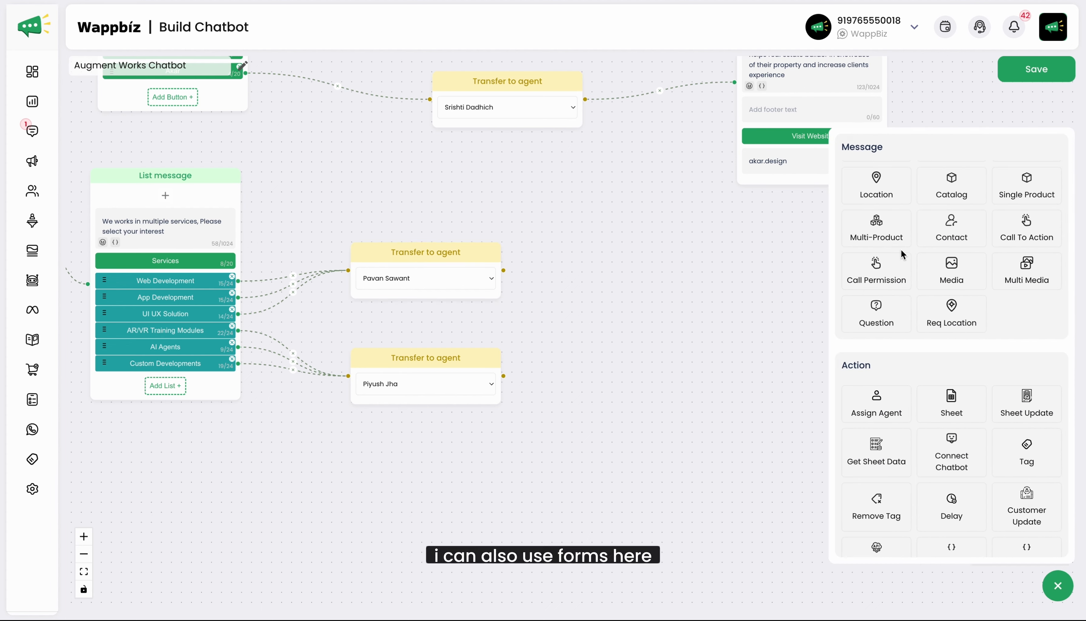
pyautogui.scroll(3, 902, 253)
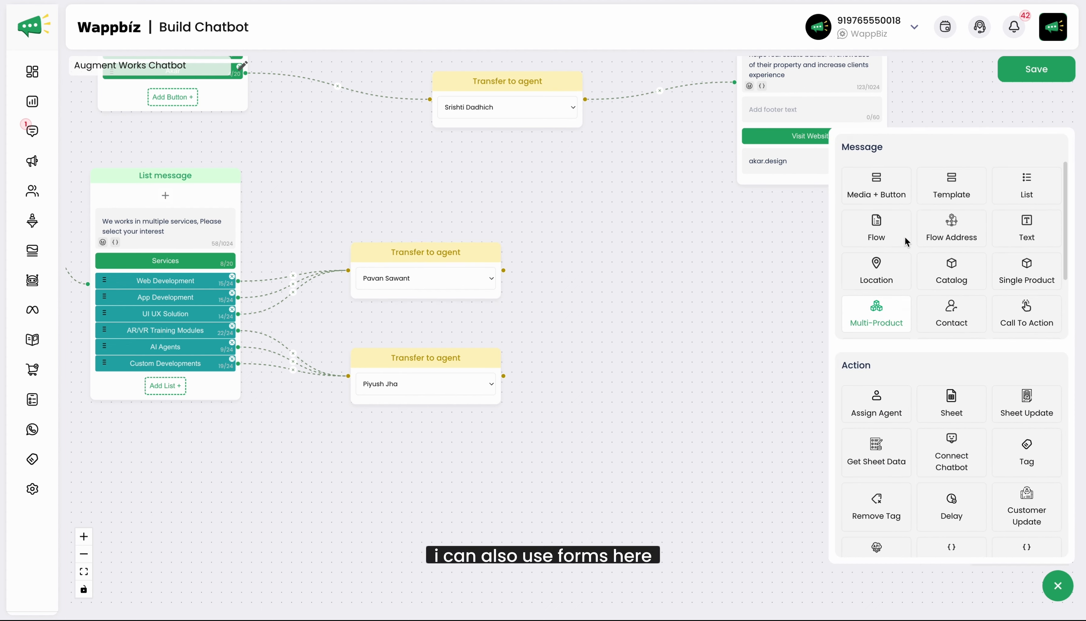
pyautogui.click(876, 235)
pyautogui.moveTo(525, 235); pyautogui.dragTo(703, 185)
pyautogui.moveTo(503, 270); pyautogui.dragTo(587, 246)
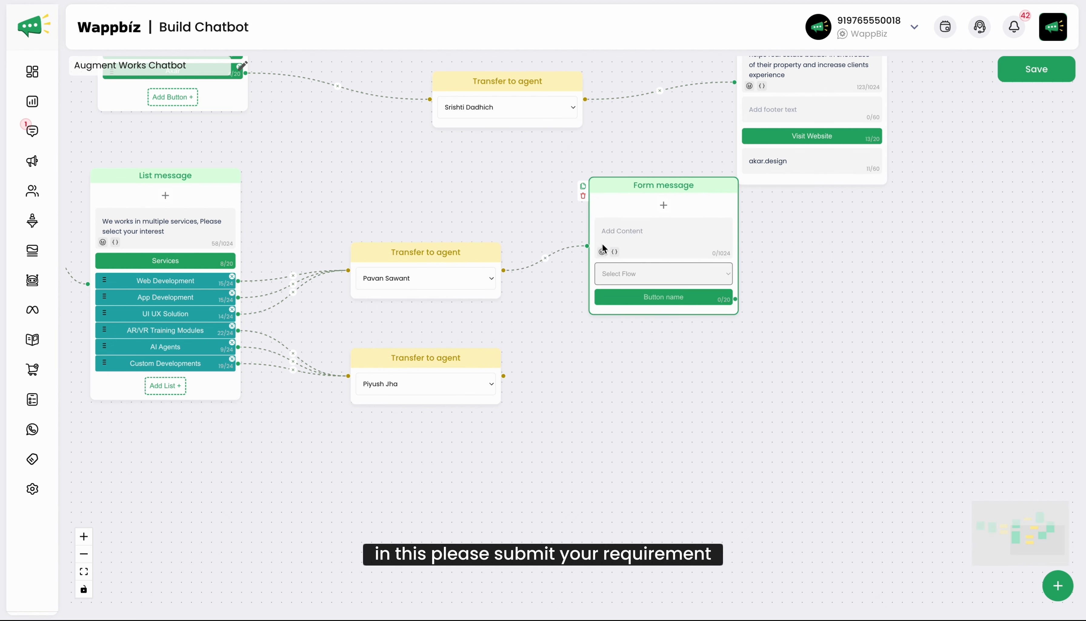
# - Set the Form message content to "Please submit your Requirement, So that our Executives can call you" and select the _Get in touch flow
pyautogui.click(634, 232)
pyautogui.write('Please submit your Requirement, S')
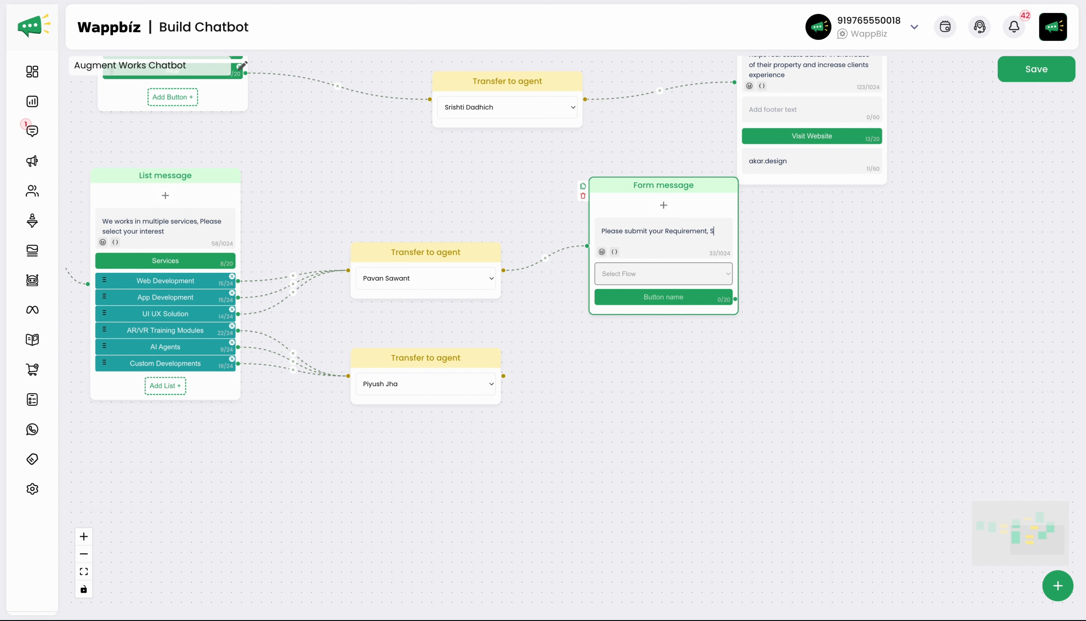
pyautogui.write('o that our Se')
pyautogui.press('BackSpace')
pyautogui.press('BackSpace')
pyautogui.write('Executives')
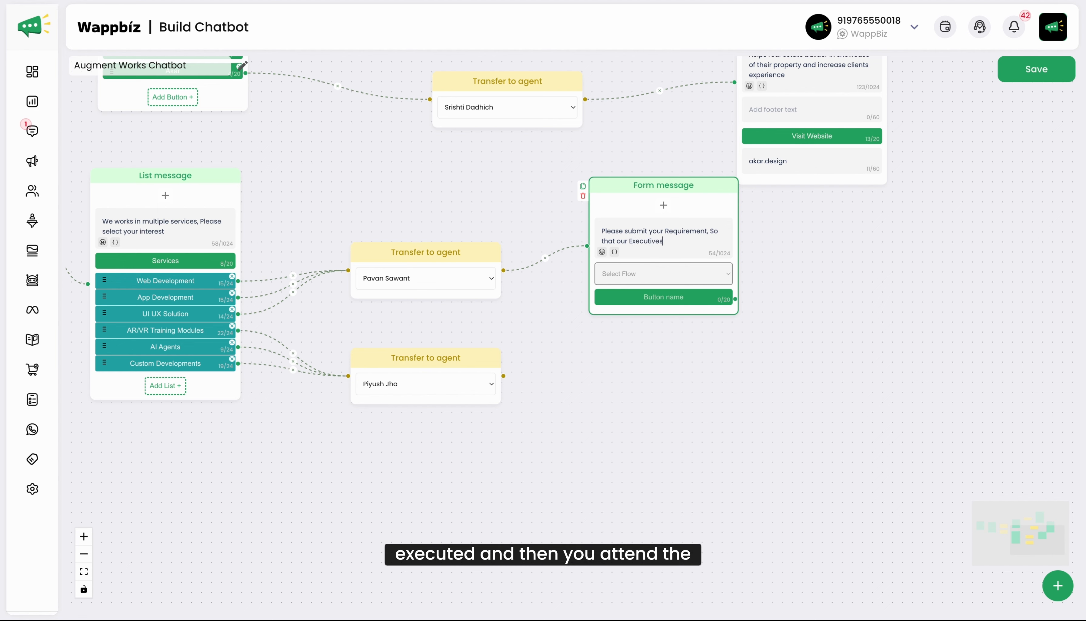
pyautogui.write(' con call you')
pyautogui.click(649, 284)
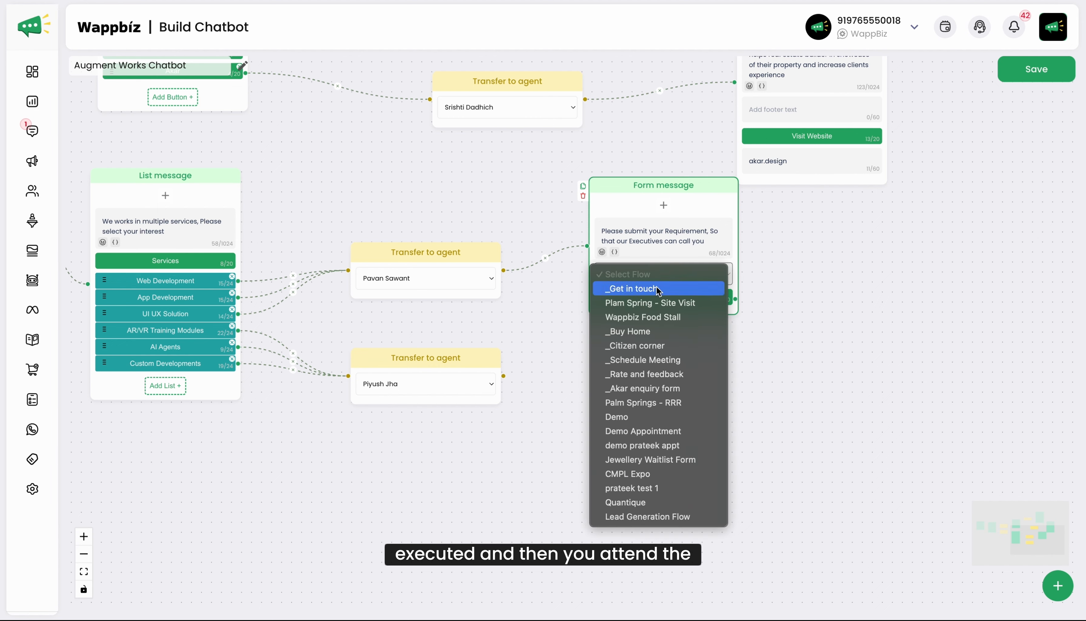
pyautogui.press('Escape')
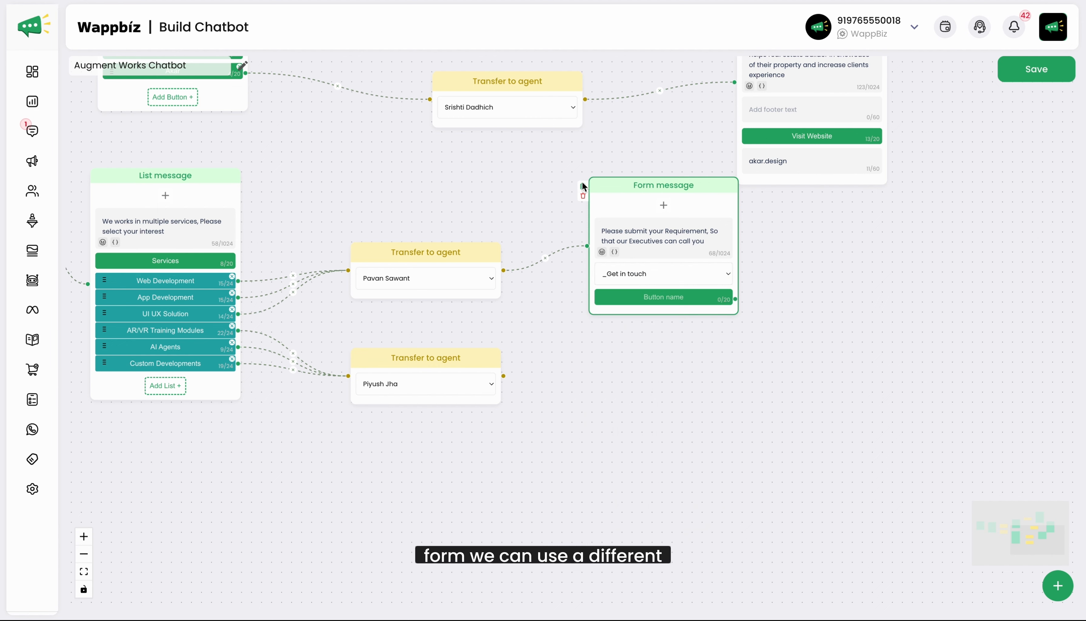
# - Duplicate the Form message, place the copy below the original, and connect it to the lower services Transfer to agent node
pyautogui.click(582, 186)
pyautogui.moveTo(814, 196); pyautogui.dragTo(675, 386)
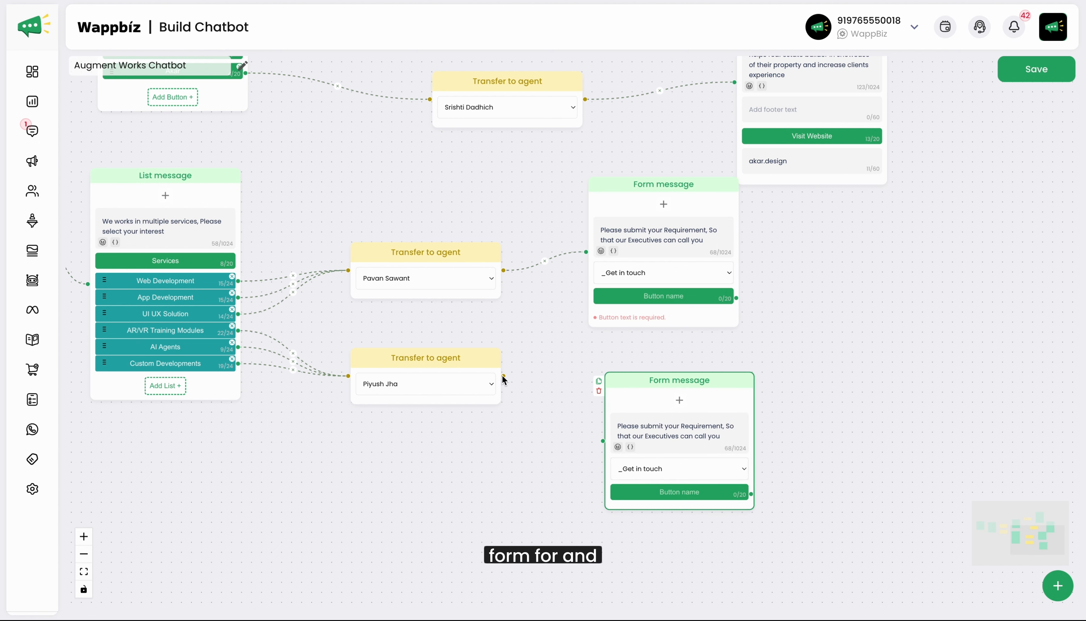
pyautogui.moveTo(603, 441); pyautogui.dragTo(503, 376)
pyautogui.moveTo(642, 376); pyautogui.dragTo(625, 356)
# - Name the button "send requirements" in both Form messages and move the upper one slightly closer to the lower one
pyautogui.click(657, 296)
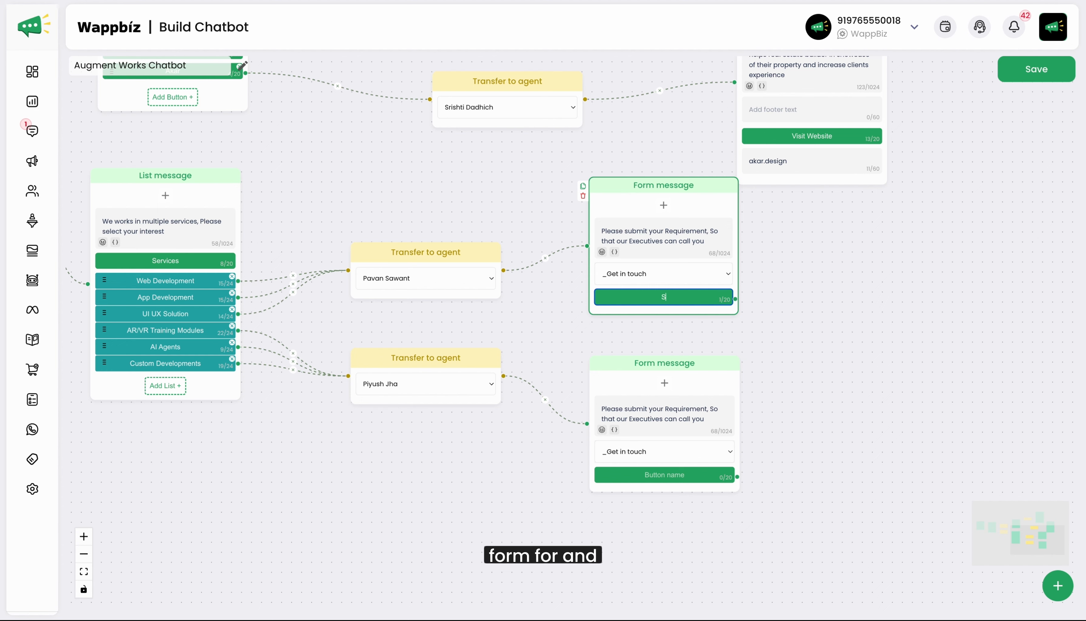
pyautogui.write('send requirements')
pyautogui.tripleClick(664, 297)
pyautogui.hotkey('ctrl', 'c')
pyautogui.click(662, 475)
pyautogui.hotkey('ctrl', 'v')
pyautogui.moveTo(846, 423); pyautogui.dragTo(637, 354)
pyautogui.moveTo(492, 178); pyautogui.dragTo(486, 192)
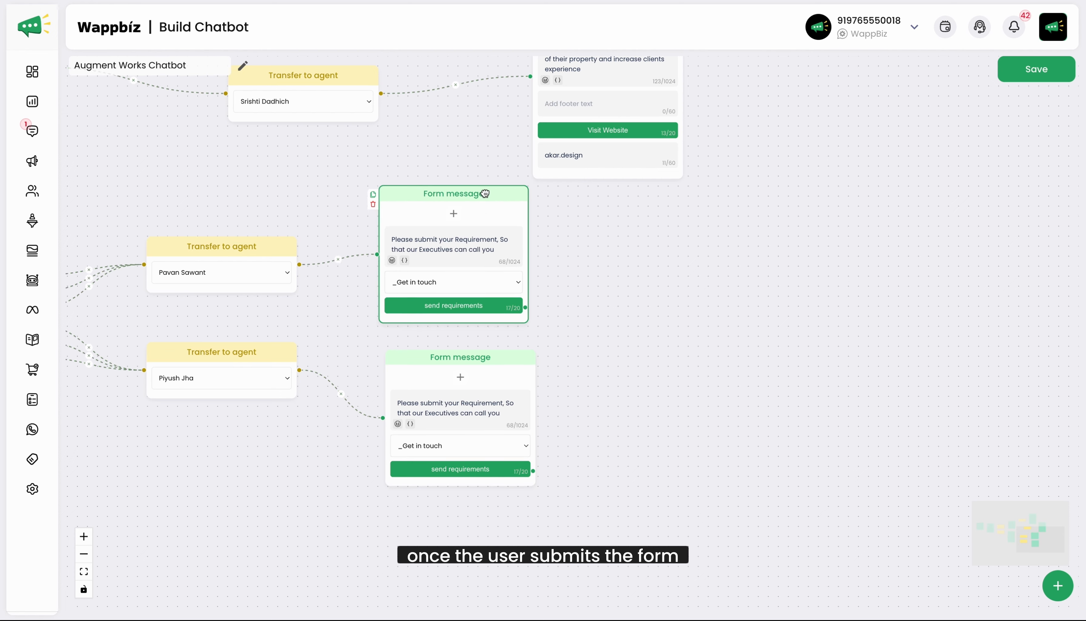
# - Add a Text message node and place it beyond the two Form messages
pyautogui.click(690, 351)
pyautogui.click(1058, 585)
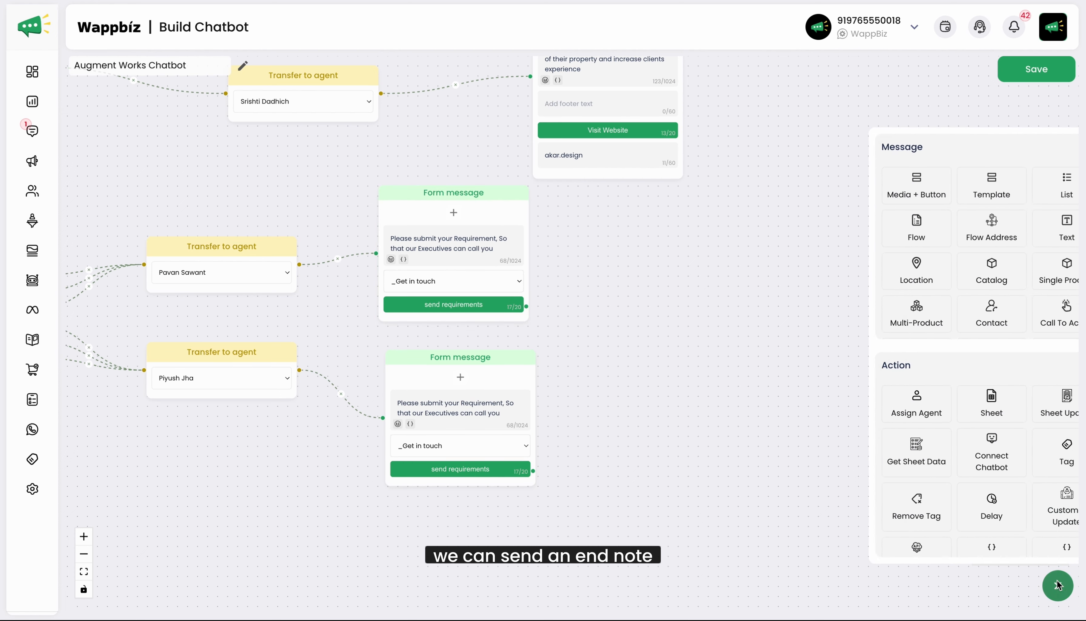
pyautogui.click(1025, 228)
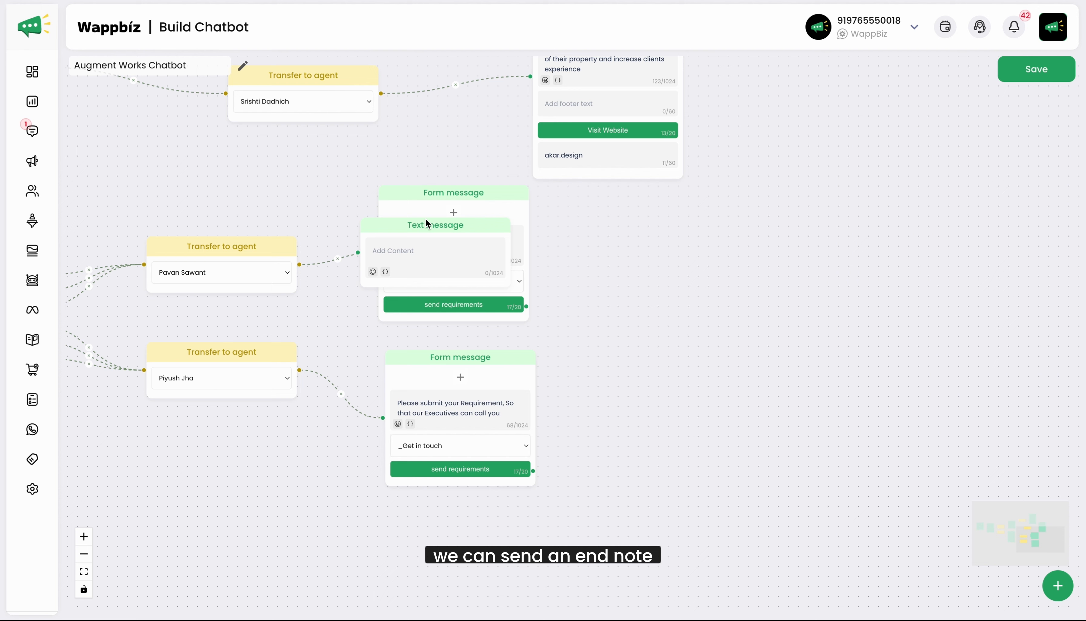
pyautogui.moveTo(425, 219); pyautogui.dragTo(744, 303)
# - Write "Thank your submiting your requirement our team will reach to you soon." as the Text message content
pyautogui.click(718, 335)
pyautogui.write('Thank yo')
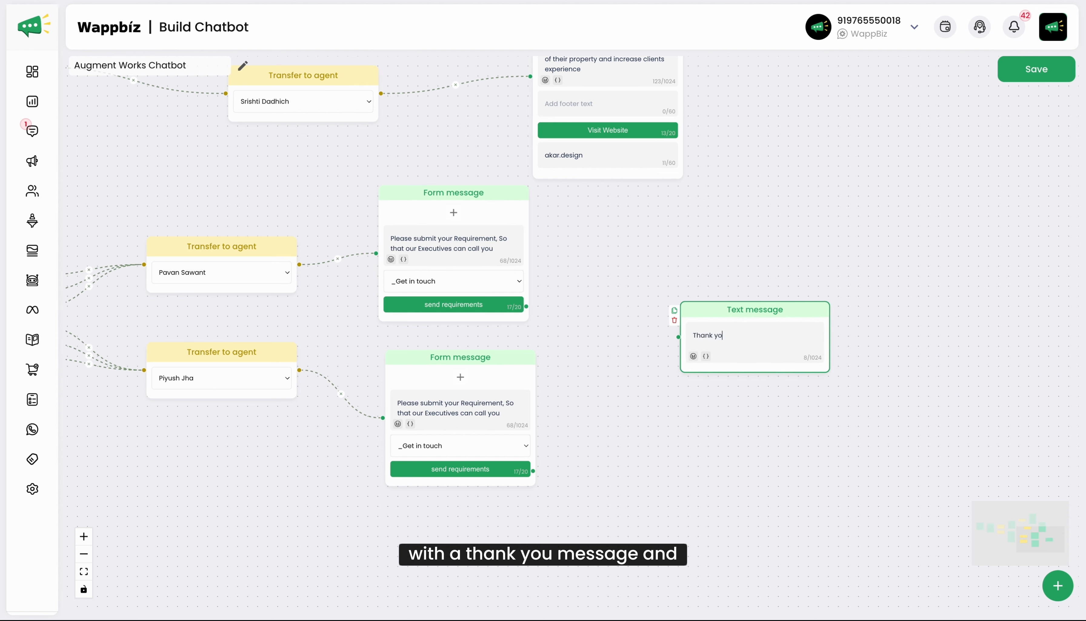
pyautogui.write('ur submiting your requirement our team will reach to')
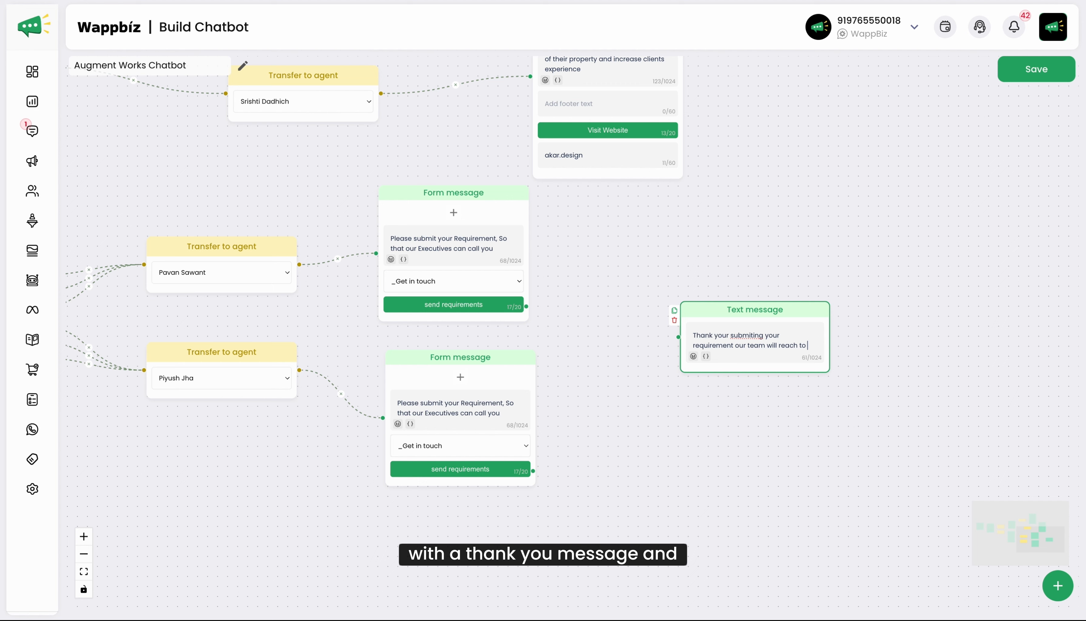
pyautogui.write('u ')
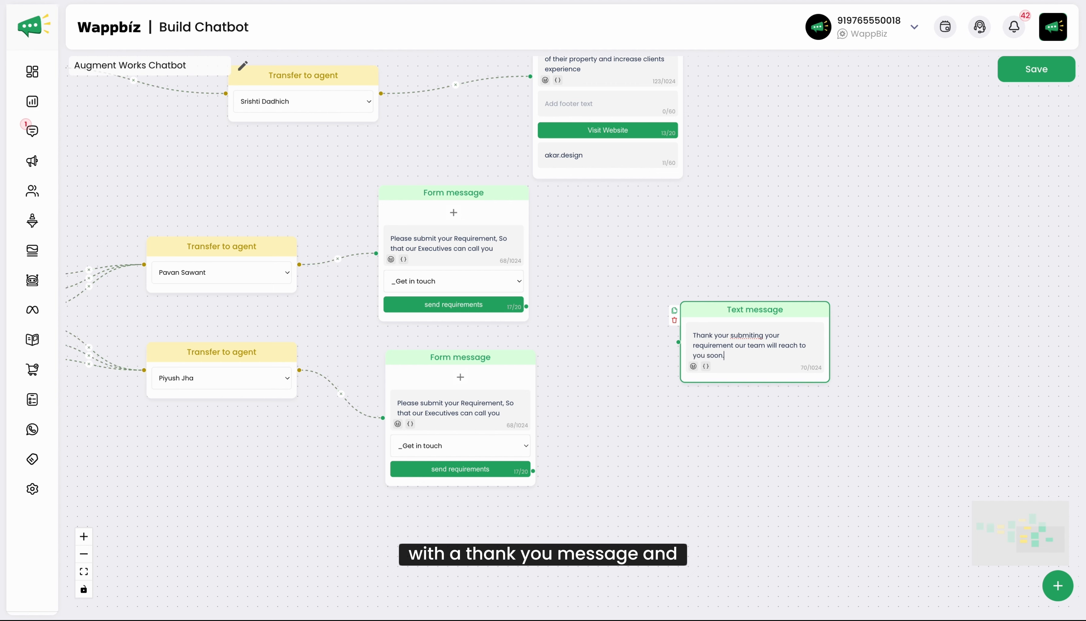
pyautogui.write('soon.')
# - Add a separate paragraph to the Text message reading "Our working hours are 9:30 am to 7:00 pm"
pyautogui.press('Return')
pyautogui.press('Return')
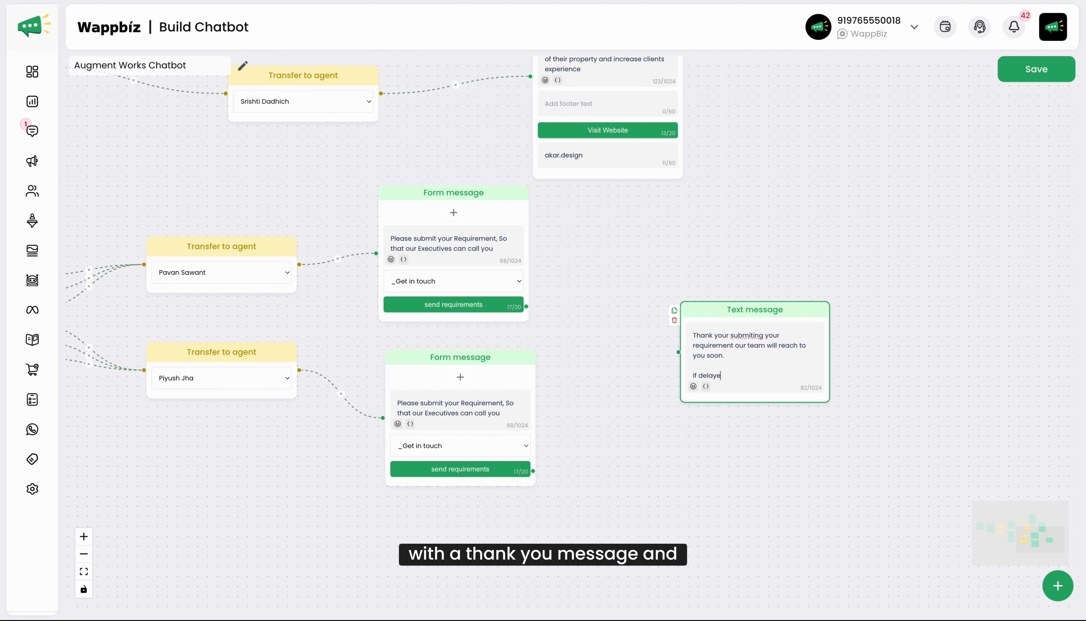
pyautogui.press('BackSpace')
pyautogui.press('BackSpace')
pyautogui.press('BackSpace')
pyautogui.press('BackSpace')
pyautogui.press('BackSpace')
pyautogui.press('BackSpace')
pyautogui.press('BackSpace')
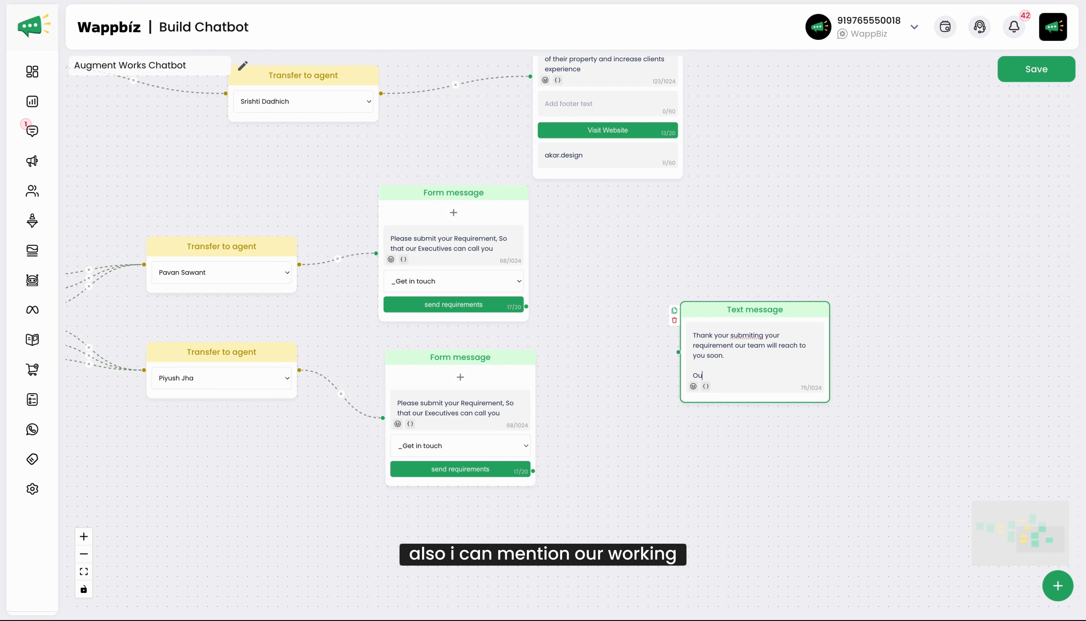
pyautogui.write('Our working hours are 9:30 am to')
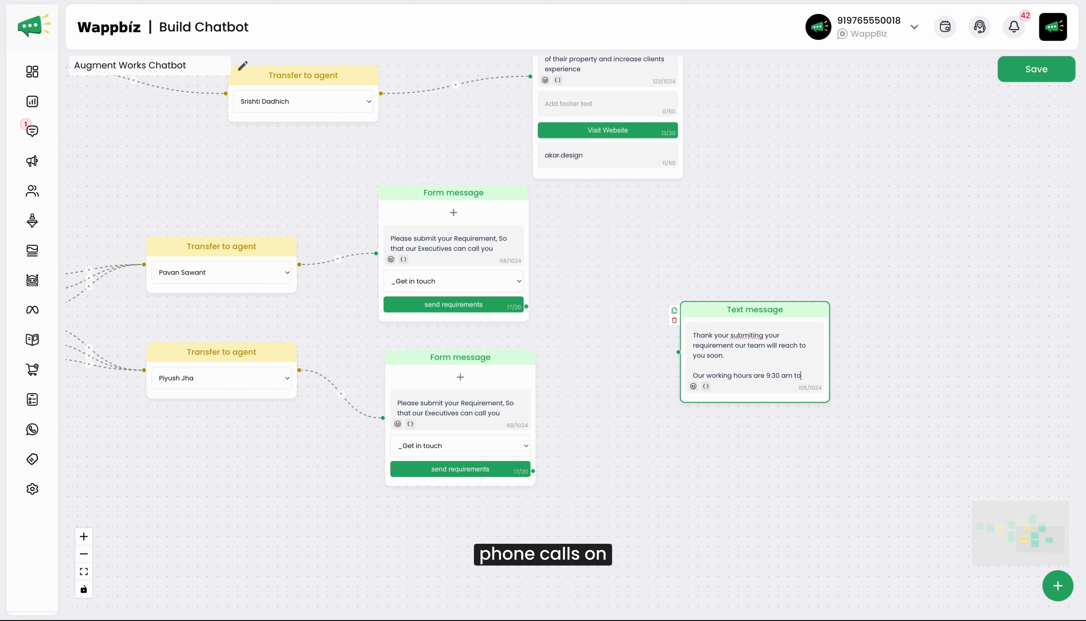
pyautogui.write('7:00 pm')
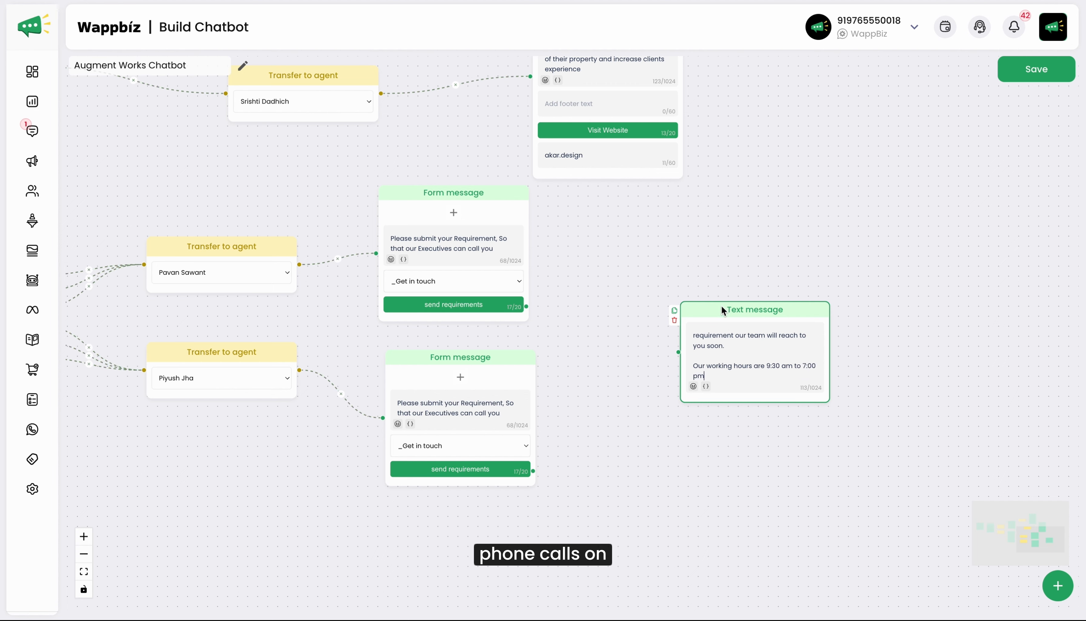
# - Connect the send requirements button of both Form messages to the closing Text message
pyautogui.moveTo(526, 306); pyautogui.dragTo(678, 351)
pyautogui.moveTo(533, 471); pyautogui.dragTo(679, 354)
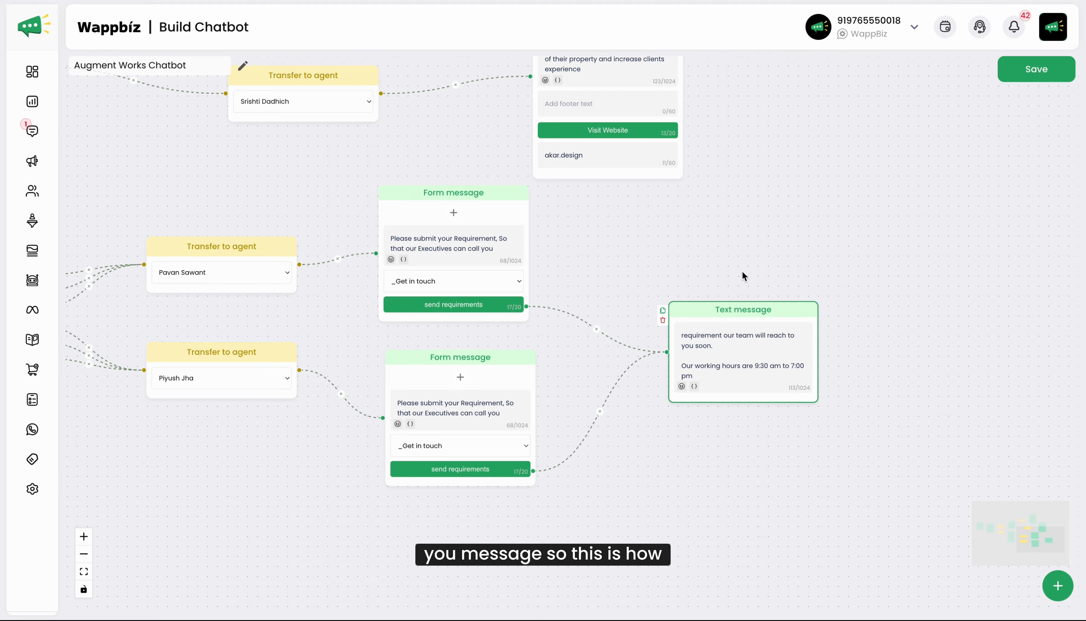
# - Review the whole chatbot flow, from the welcome message through the product and services branches to the closing Text message
pyautogui.scroll(-3, 718, 267)
pyautogui.moveTo(710, 257); pyautogui.dragTo(821, 337)
pyautogui.moveTo(679, 254); pyautogui.dragTo(811, 303)
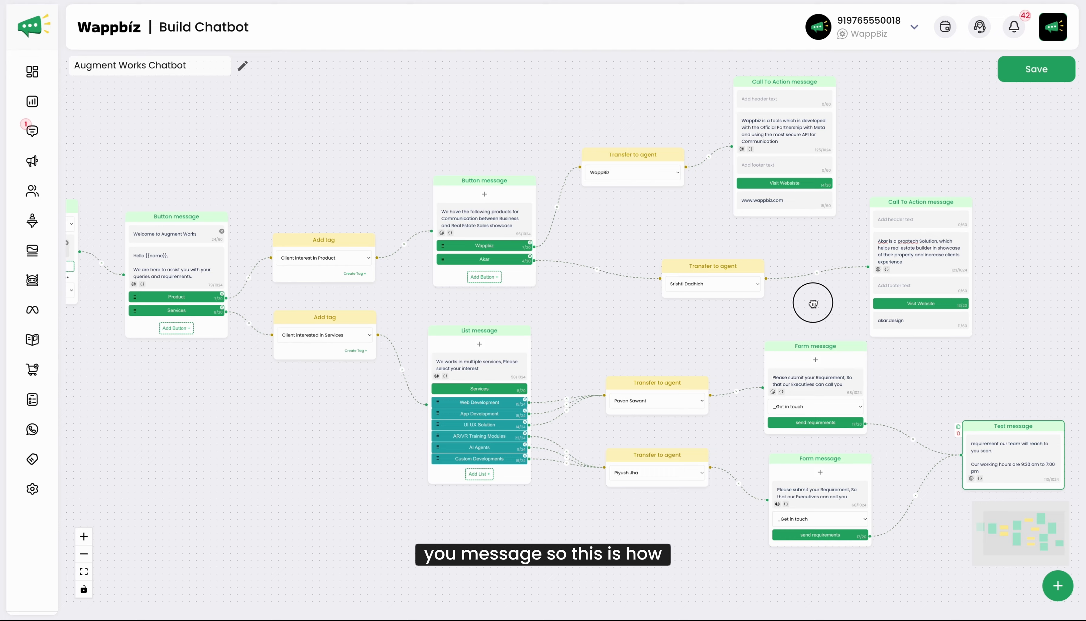
pyautogui.moveTo(580, 326); pyautogui.dragTo(870, 306)
pyautogui.moveTo(552, 432); pyautogui.dragTo(388, 411)
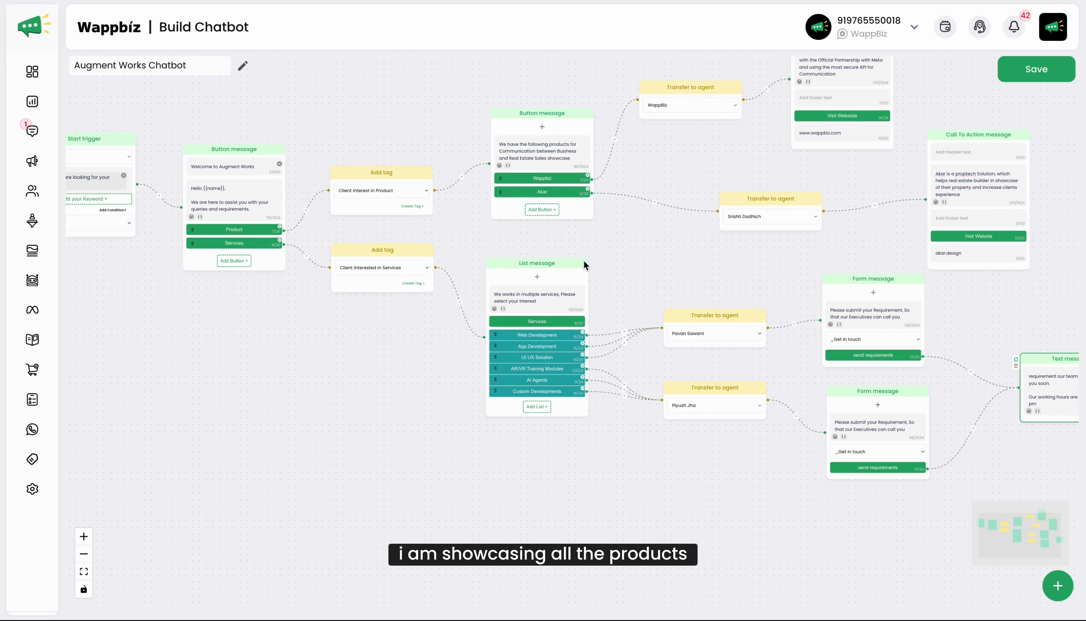
pyautogui.moveTo(582, 262); pyautogui.dragTo(449, 255)
pyautogui.moveTo(950, 276); pyautogui.dragTo(784, 281)
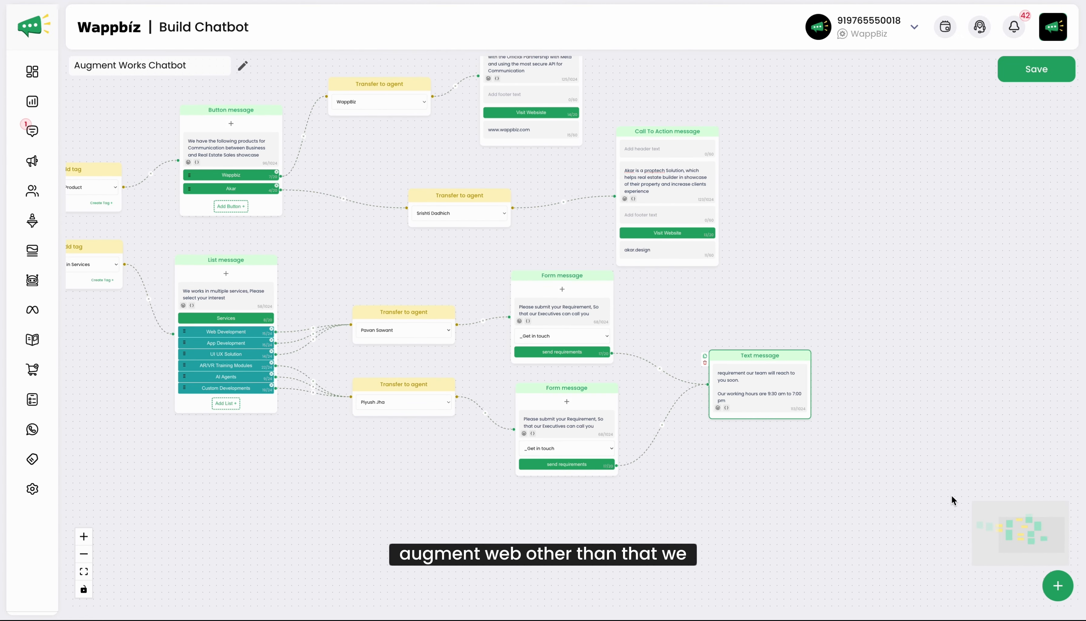
# - Look through the Message and Action node types available for the chatbot, from Location and Catalog to Set Condition and Razor Pay
pyautogui.click(1058, 586)
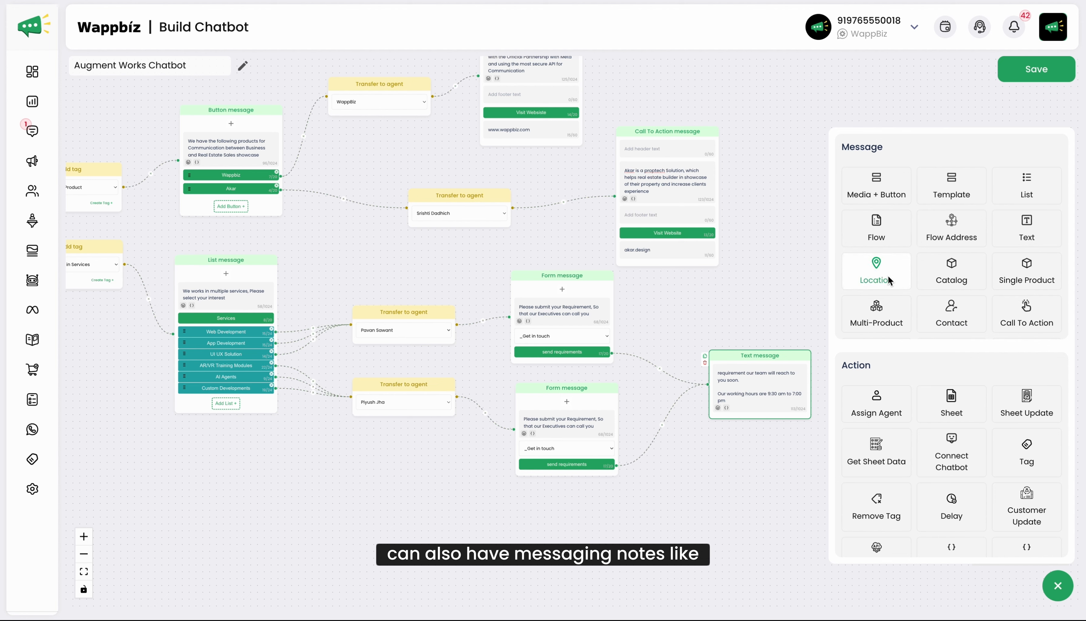
pyautogui.scroll(-3, 917, 300)
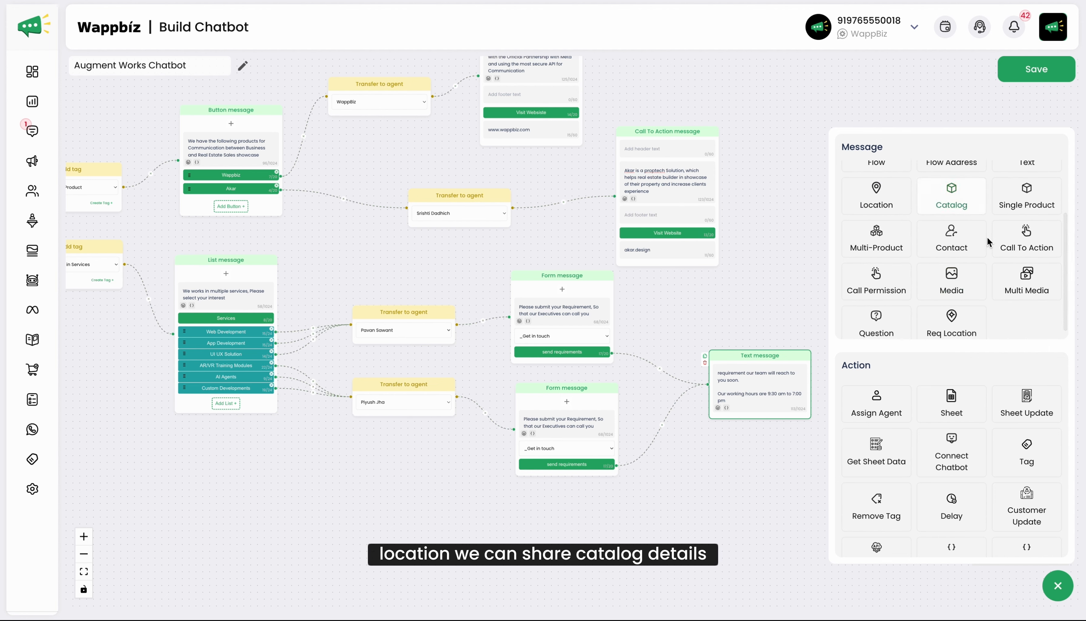
pyautogui.scroll(-1, 921, 296)
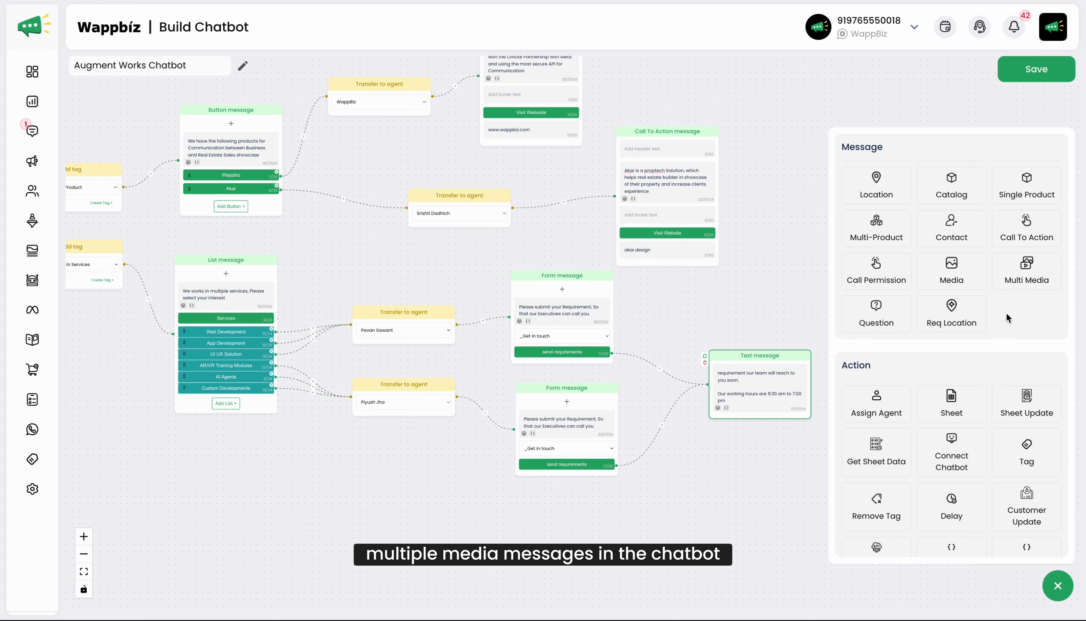
pyautogui.scroll(-1, 905, 471)
pyautogui.scroll(-1, 905, 471)
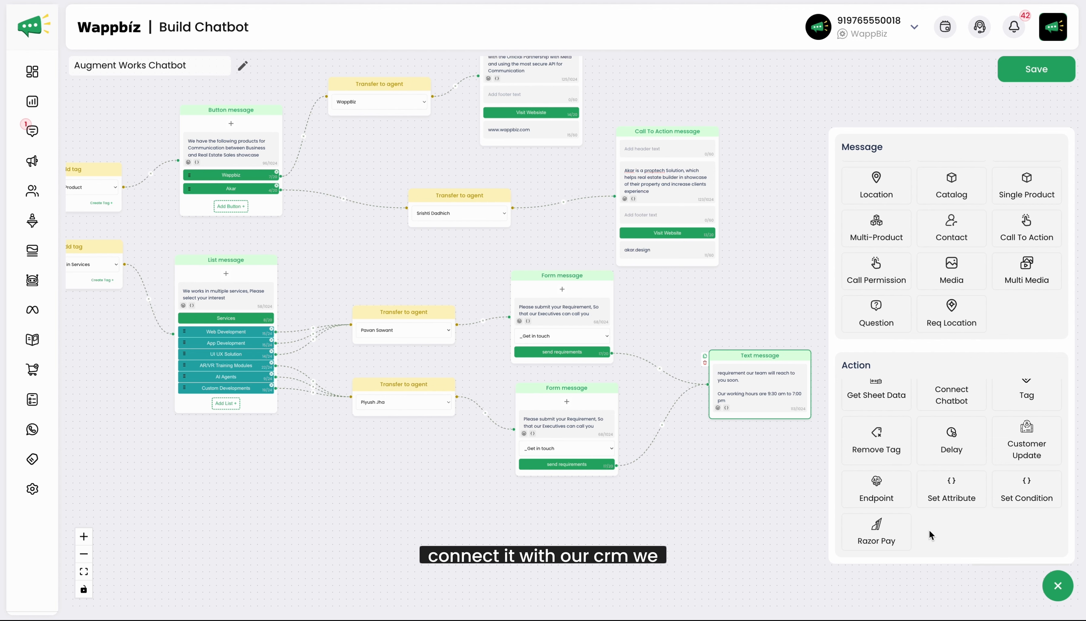
pyautogui.scroll(1, 929, 530)
pyautogui.scroll(4, 957, 522)
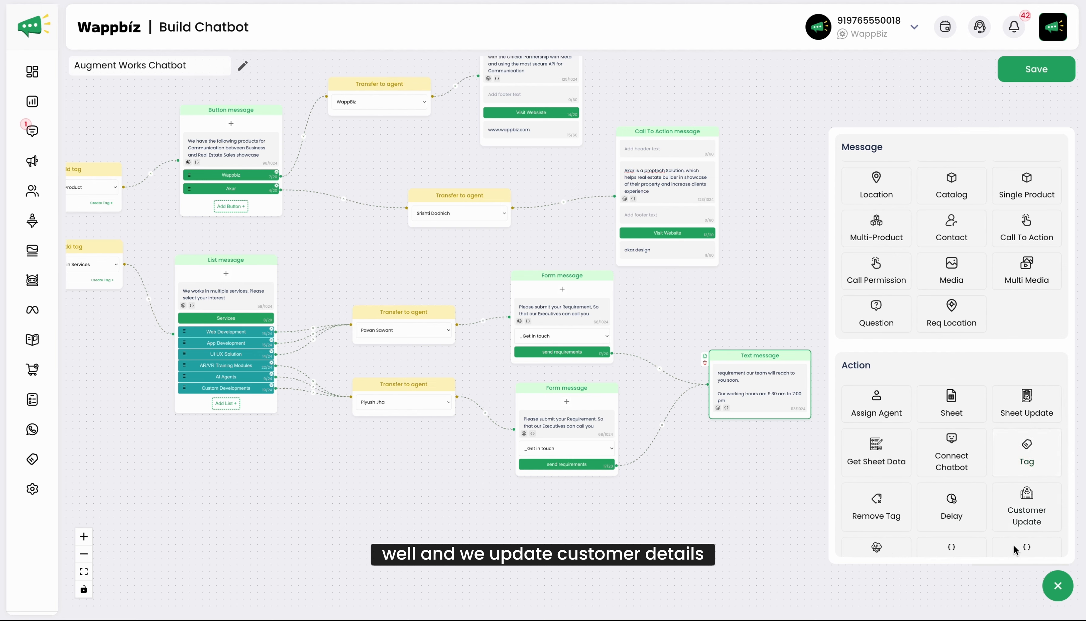
pyautogui.scroll(-3, 978, 434)
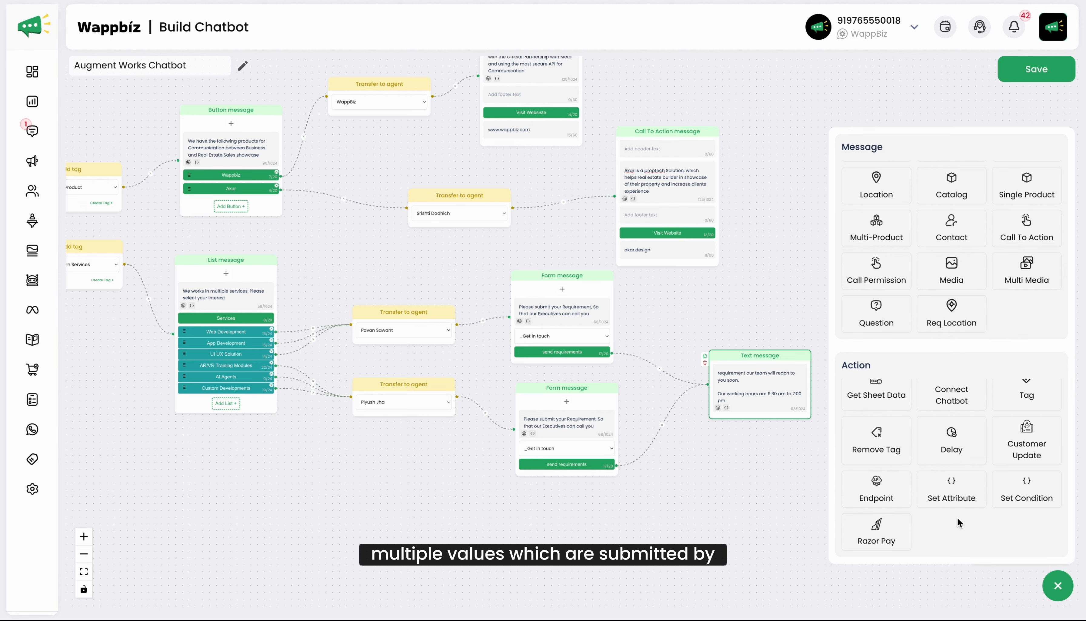
pyautogui.scroll(3, 939, 429)
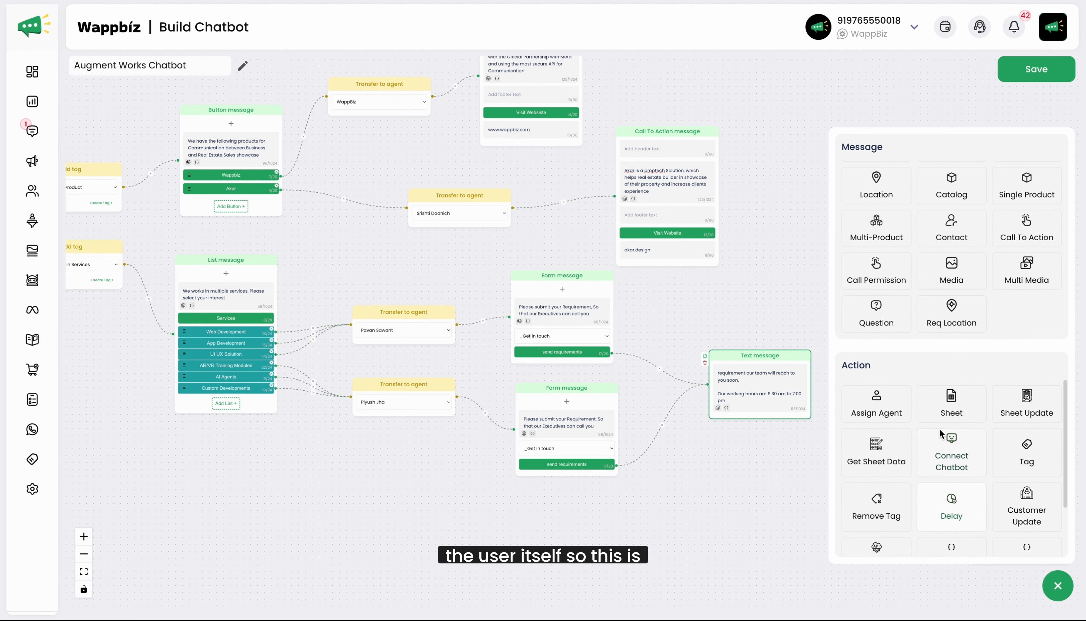
pyautogui.click(757, 240)
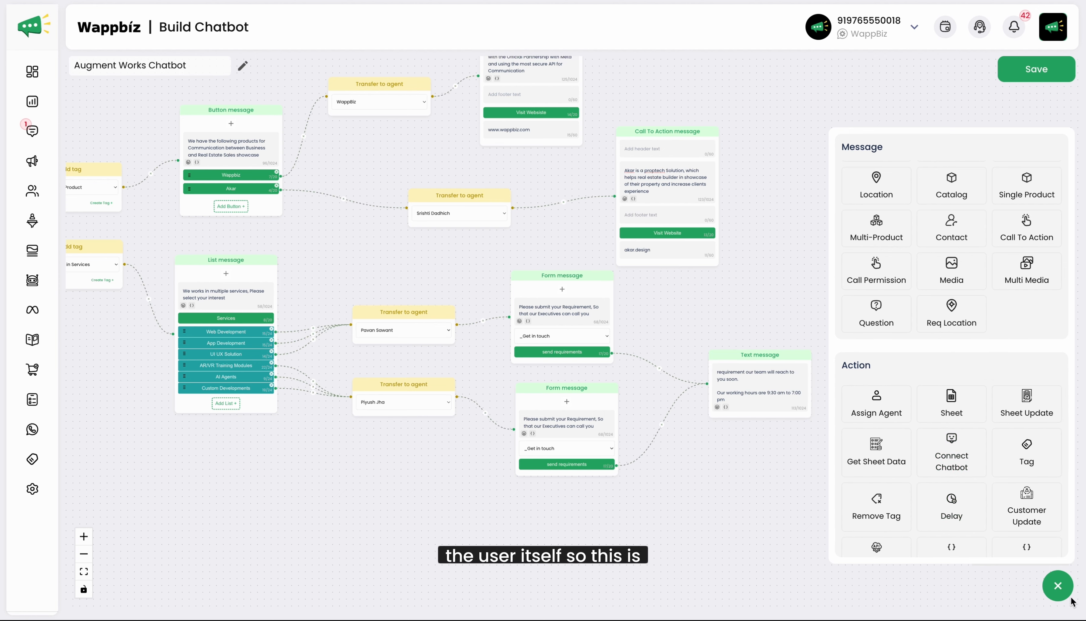
pyautogui.click(1058, 585)
# - Save the Augment Works Chatbot flow
pyautogui.moveTo(836, 360); pyautogui.dragTo(1036, 485)
pyautogui.moveTo(591, 391); pyautogui.dragTo(803, 371)
pyautogui.moveTo(373, 448); pyautogui.dragTo(333, 420)
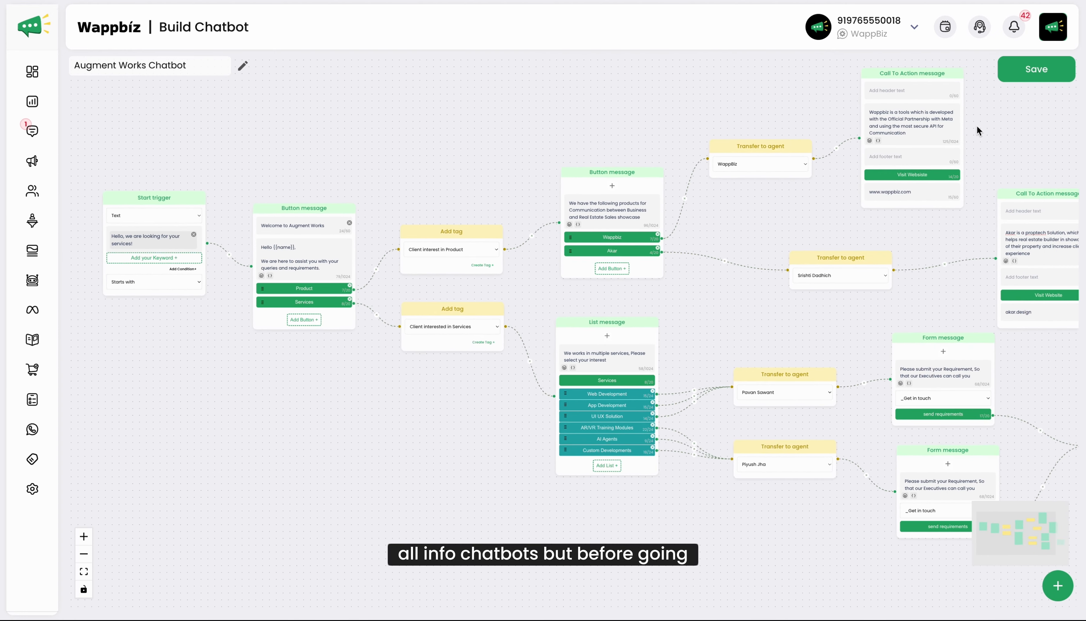
pyautogui.moveTo(922, 216); pyautogui.dragTo(849, 226)
pyautogui.click(1043, 71)
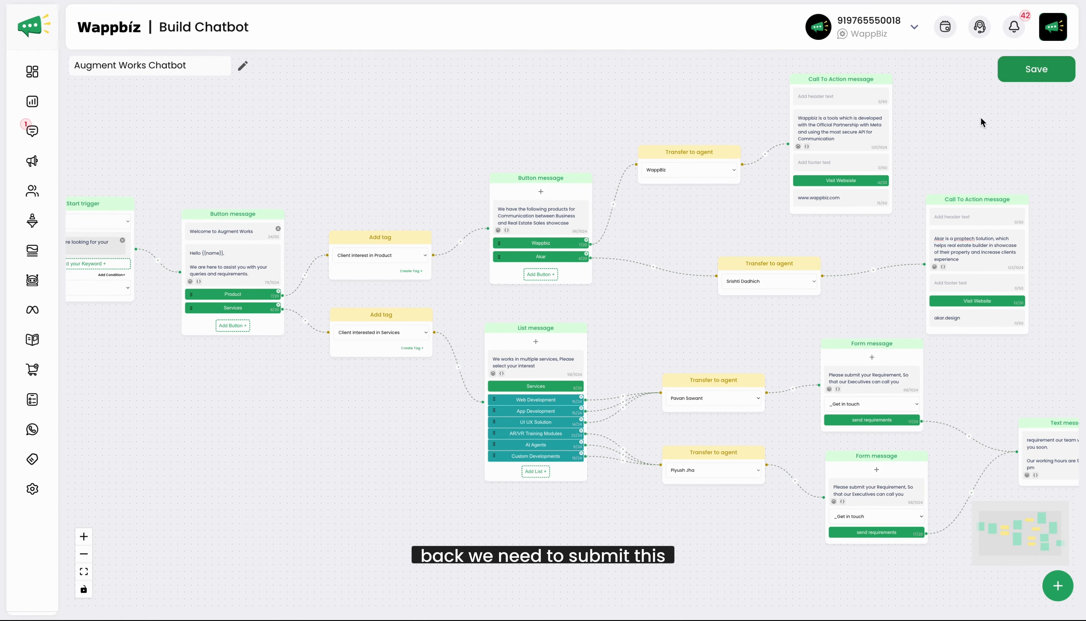
pyautogui.moveTo(759, 208); pyautogui.dragTo(804, 197)
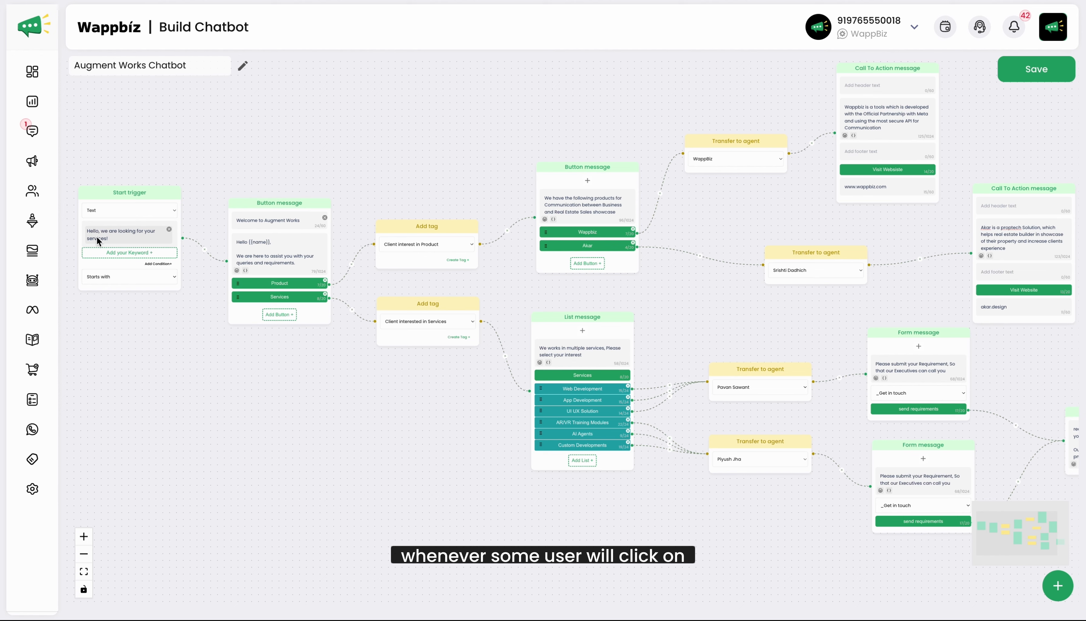
pyautogui.moveTo(332, 417); pyautogui.dragTo(327, 414)
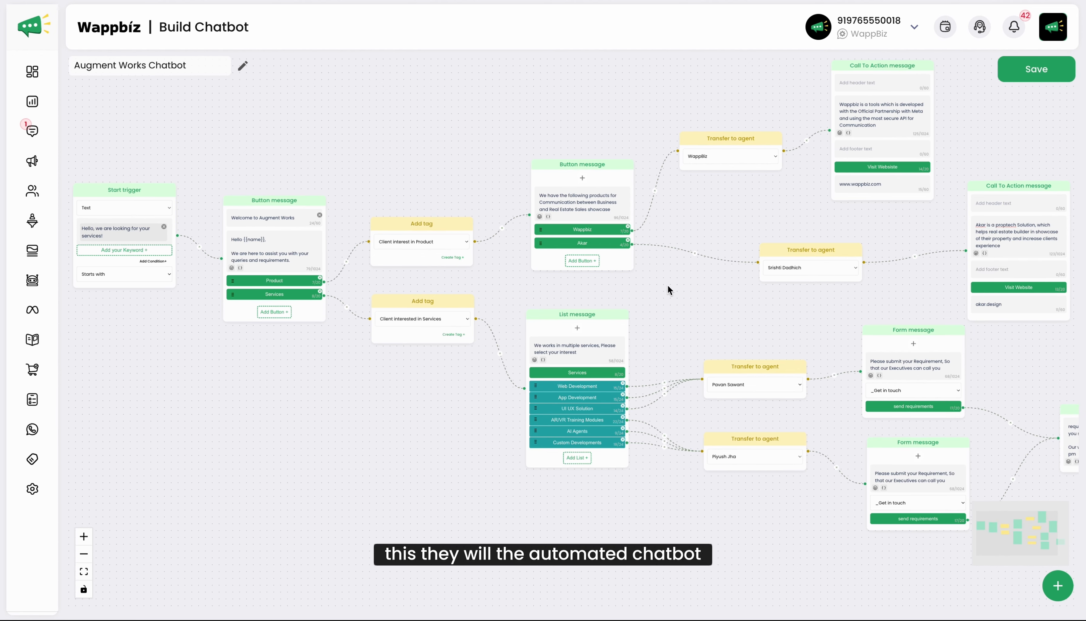
# - Review the chatbot's user flow from the start trigger through both Add tag nodes, nudging the four Transfer to agent nodes slightly along the way
pyautogui.moveTo(667, 285); pyautogui.dragTo(716, 286)
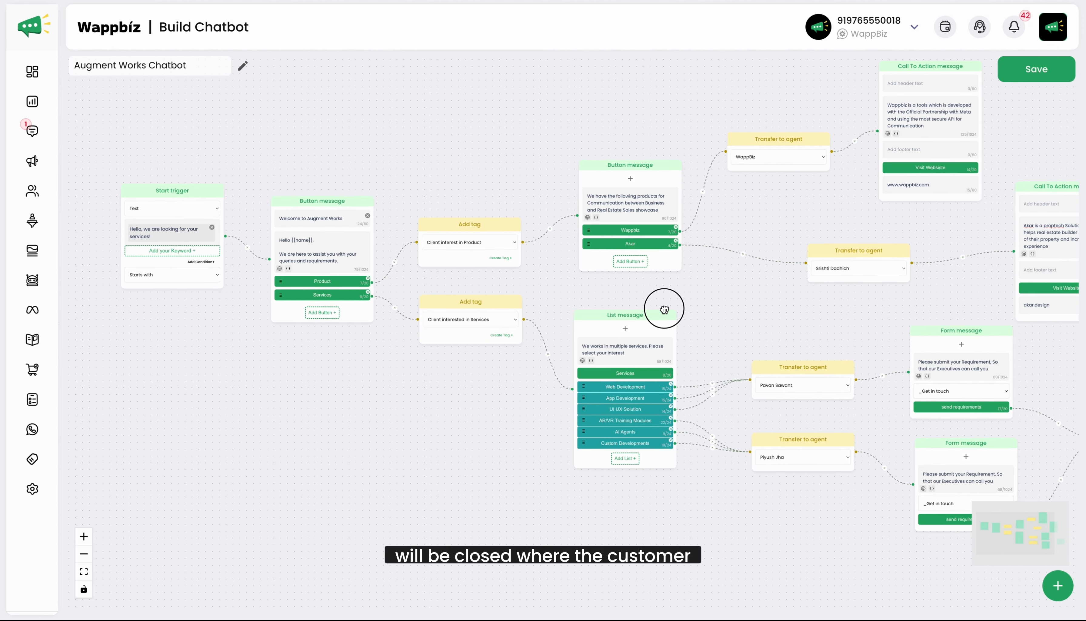
pyautogui.moveTo(660, 308); pyautogui.dragTo(637, 289)
pyautogui.click(430, 198)
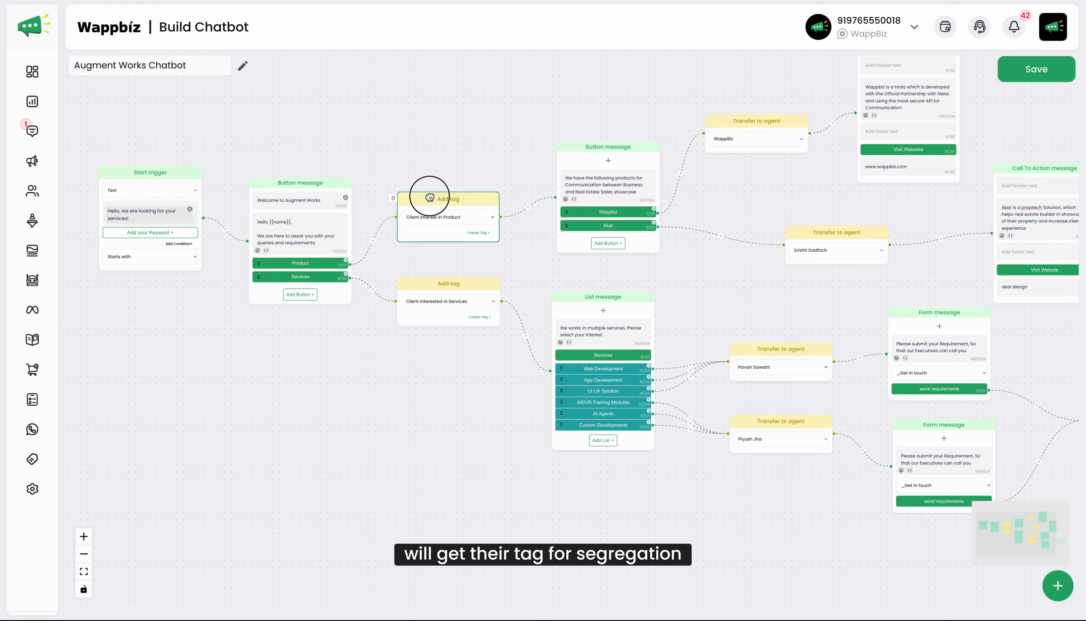
pyautogui.click(443, 281)
pyautogui.moveTo(701, 284); pyautogui.dragTo(521, 276)
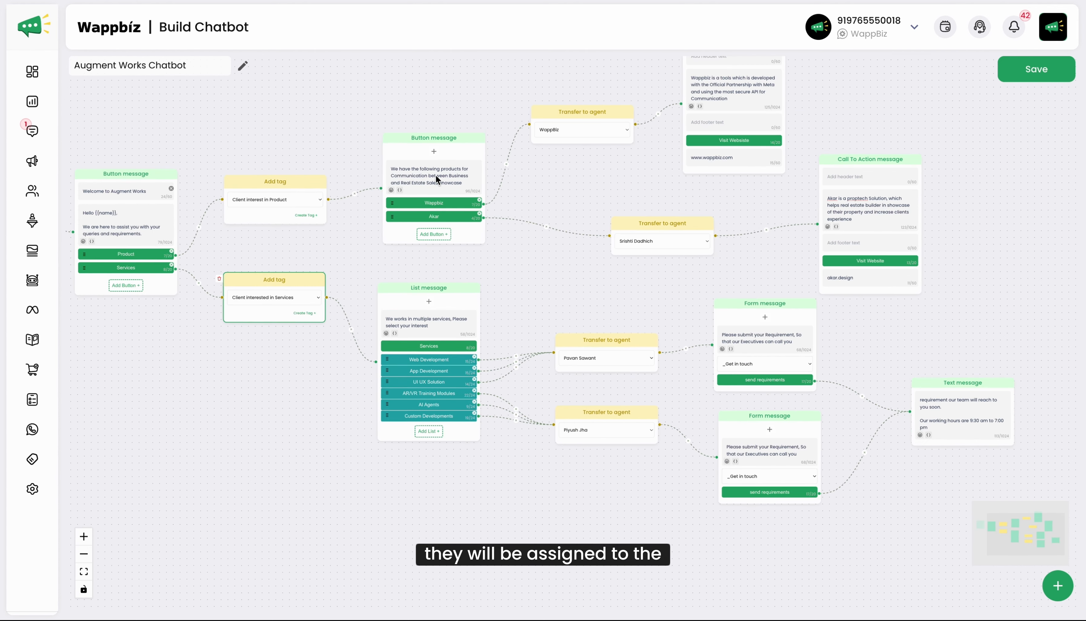
pyautogui.moveTo(582, 113); pyautogui.dragTo(582, 108)
pyautogui.moveTo(674, 232); pyautogui.dragTo(642, 216)
pyautogui.moveTo(706, 208); pyautogui.dragTo(656, 207)
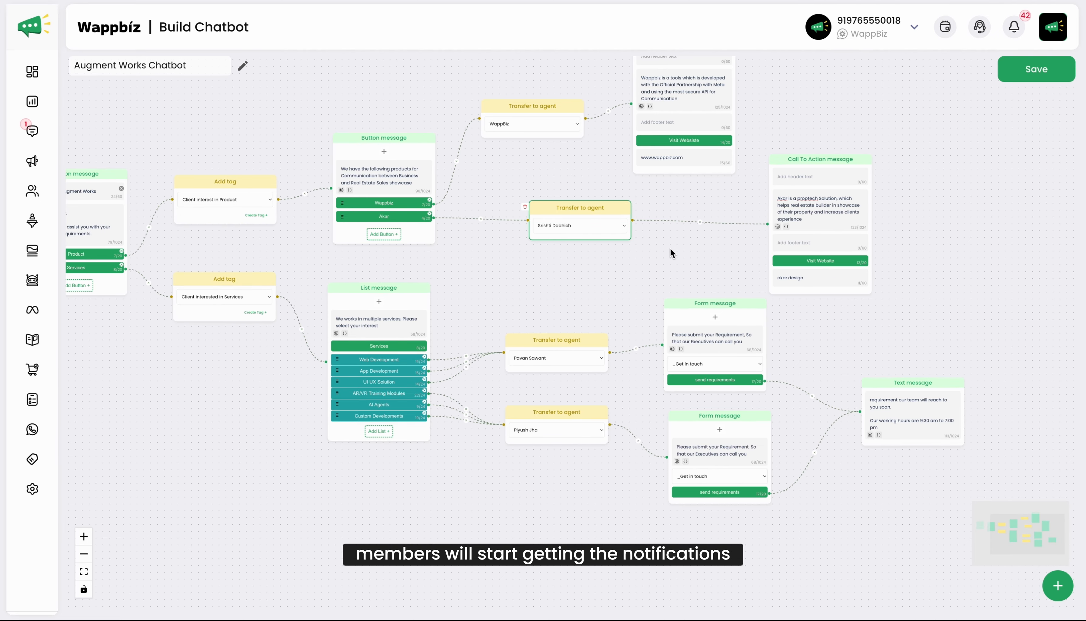
pyautogui.moveTo(574, 355); pyautogui.dragTo(574, 340)
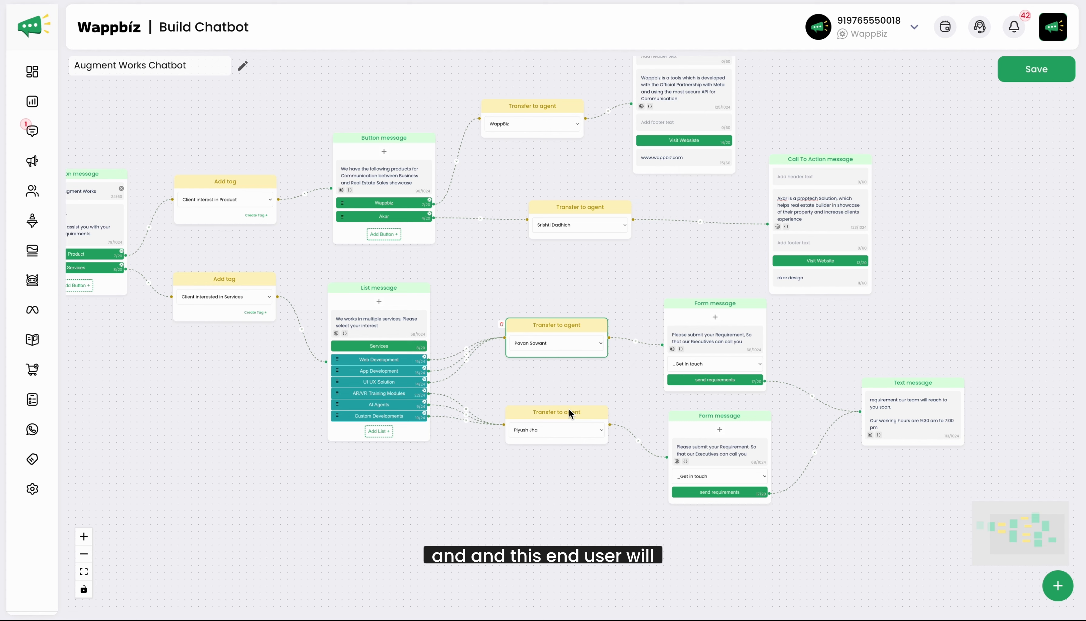
pyautogui.moveTo(569, 408); pyautogui.dragTo(572, 397)
pyautogui.moveTo(848, 347); pyautogui.dragTo(770, 363)
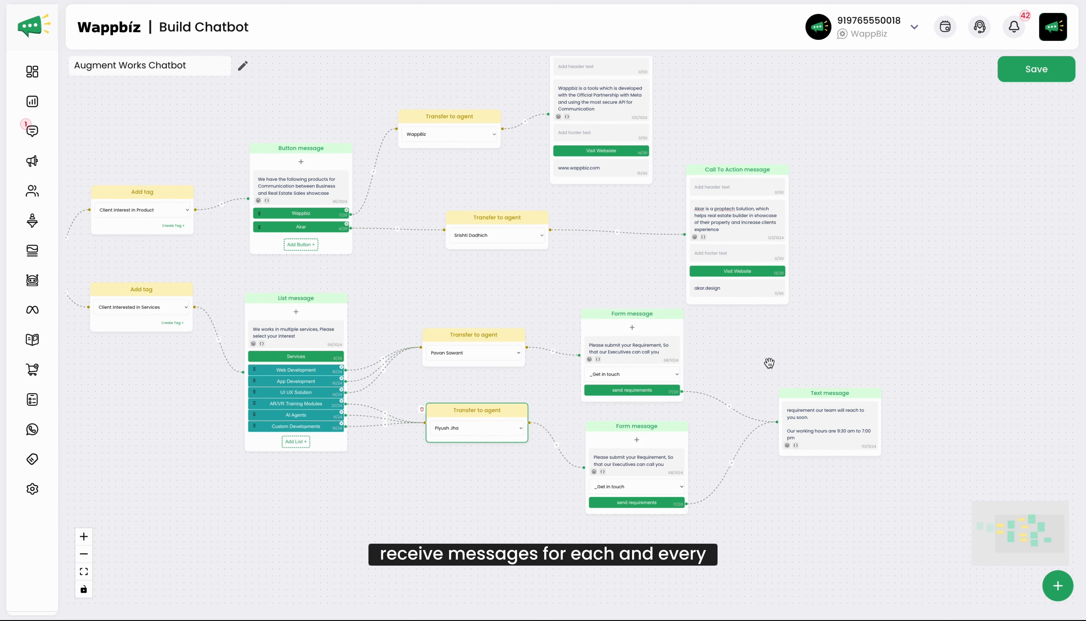
pyautogui.moveTo(552, 306); pyautogui.dragTo(792, 297)
pyautogui.moveTo(636, 273); pyautogui.dragTo(766, 306)
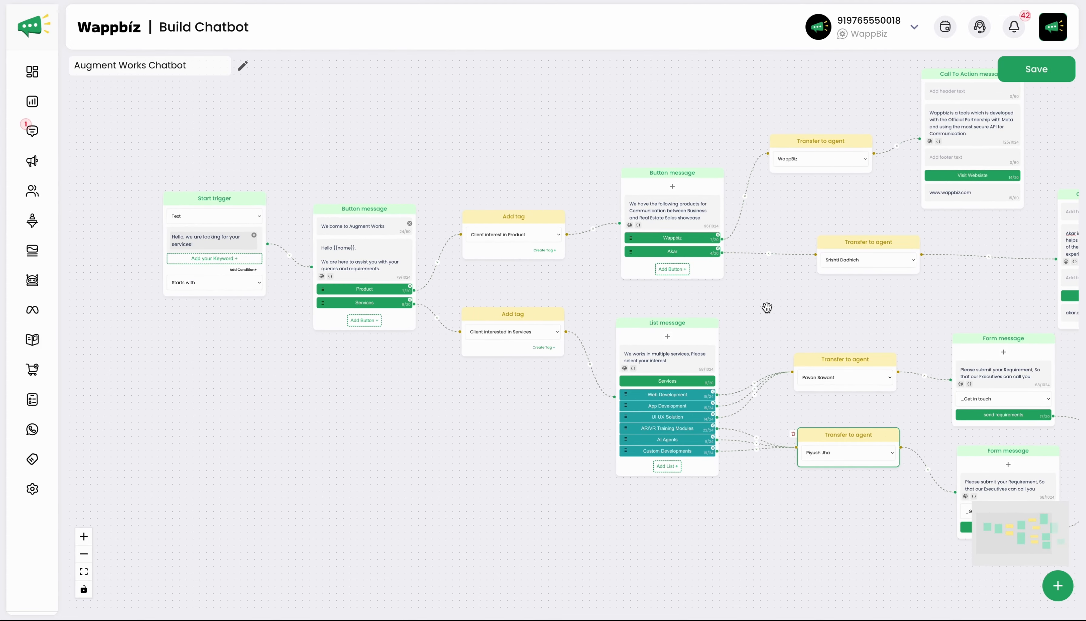
pyautogui.moveTo(522, 293); pyautogui.dragTo(618, 305)
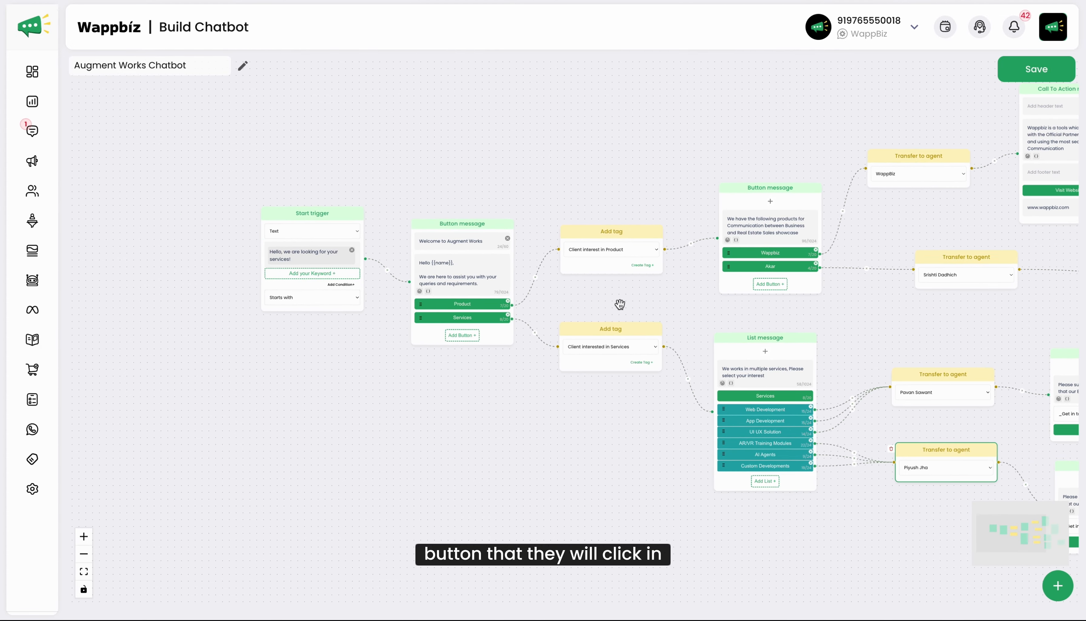
pyautogui.moveTo(350, 449); pyautogui.dragTo(327, 426)
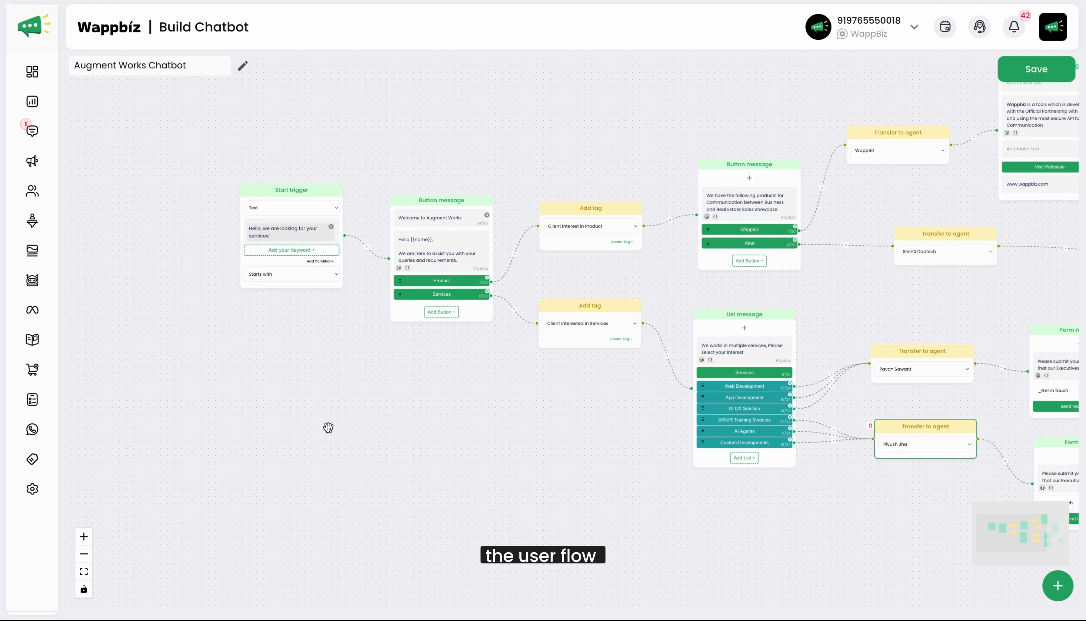
# - Return to the account's list of chatbots
pyautogui.click(32, 280)
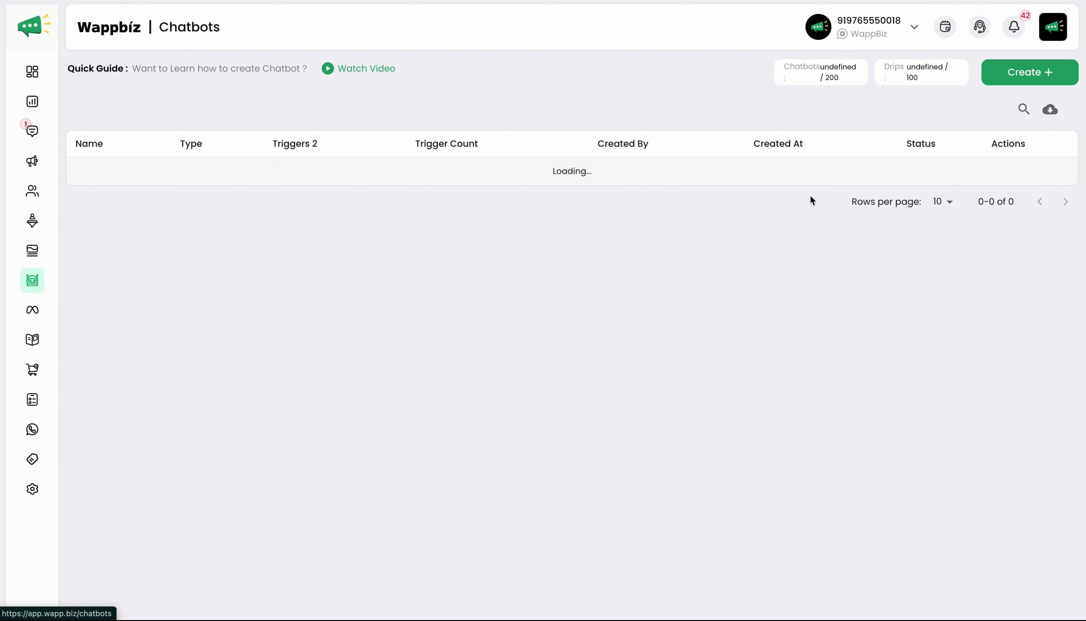